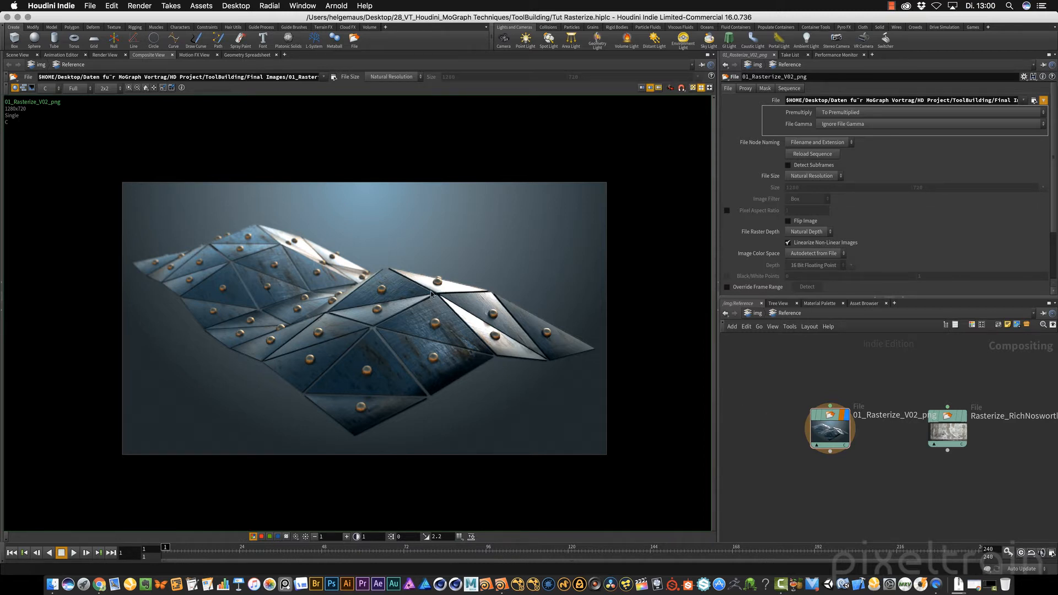
Display the second reference image in the compositing view, and return to the empty object network and the 3D scene view
left_click_drag(950, 433, 374, 309)
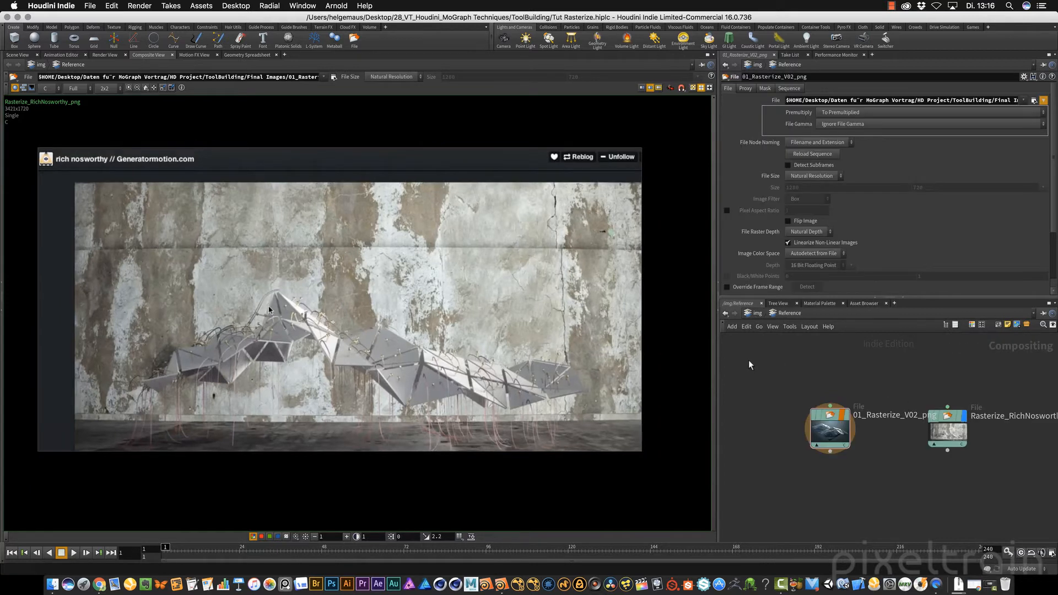
left_click(757, 313)
left_click(757, 313)
left_click(772, 357)
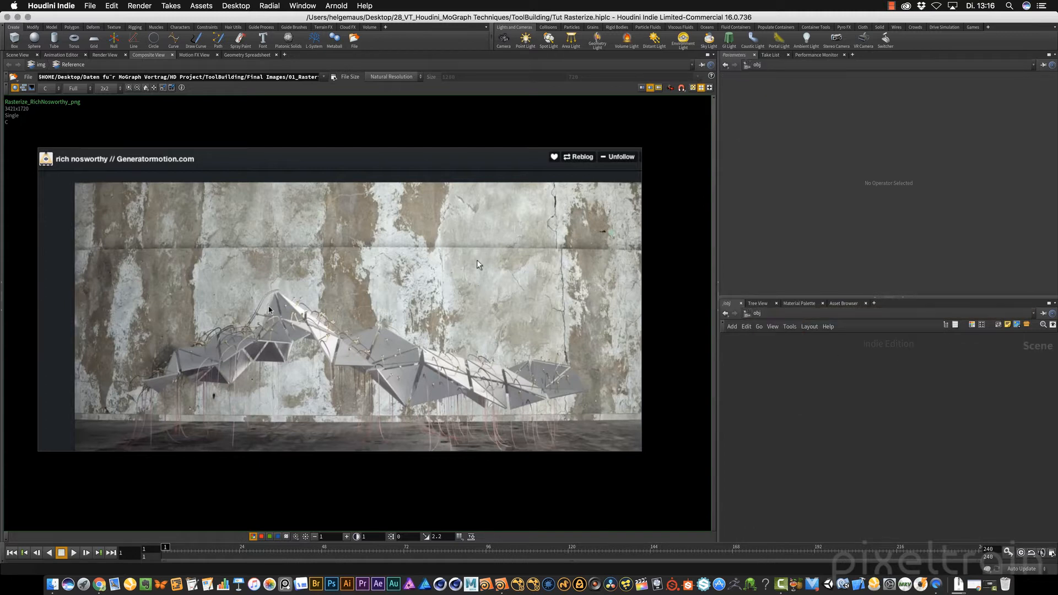
left_click(19, 56)
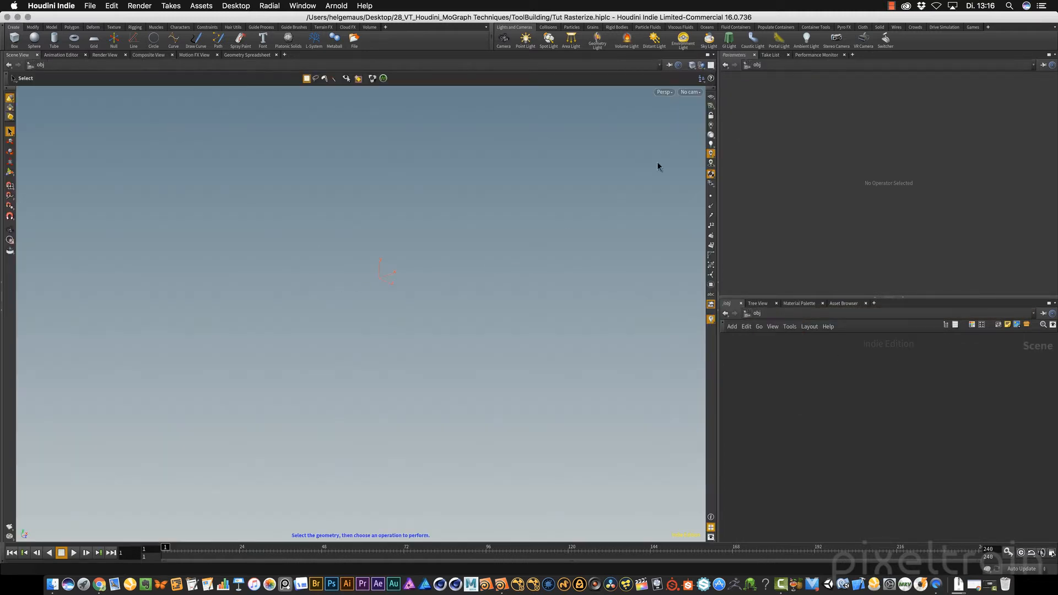
Turn on the reference grid in the 3D viewport and orbit to a raised perspective of it
left_click(712, 96)
middle_click_drag(477, 242, 440, 327, "alt")
right_click_drag(440, 327, 517, 334, "alt")
middle_click_drag(517, 334, 499, 316, "alt")
right_click_drag(394, 318, 500, 303, "alt")
Add a Geometry node to the object network
key("Tab")
type("fe")
key("BackSpace")
key("BackSpace")
type("geo")
key("Return")
left_click(819, 393)
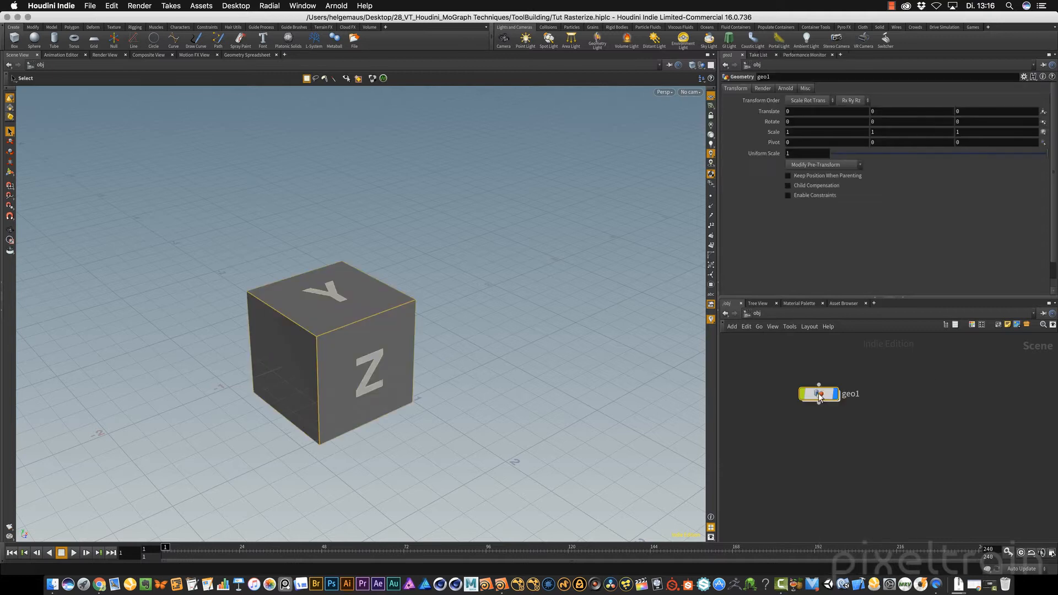
Enter the geo1 network and delete its default file node
double_click(818, 394)
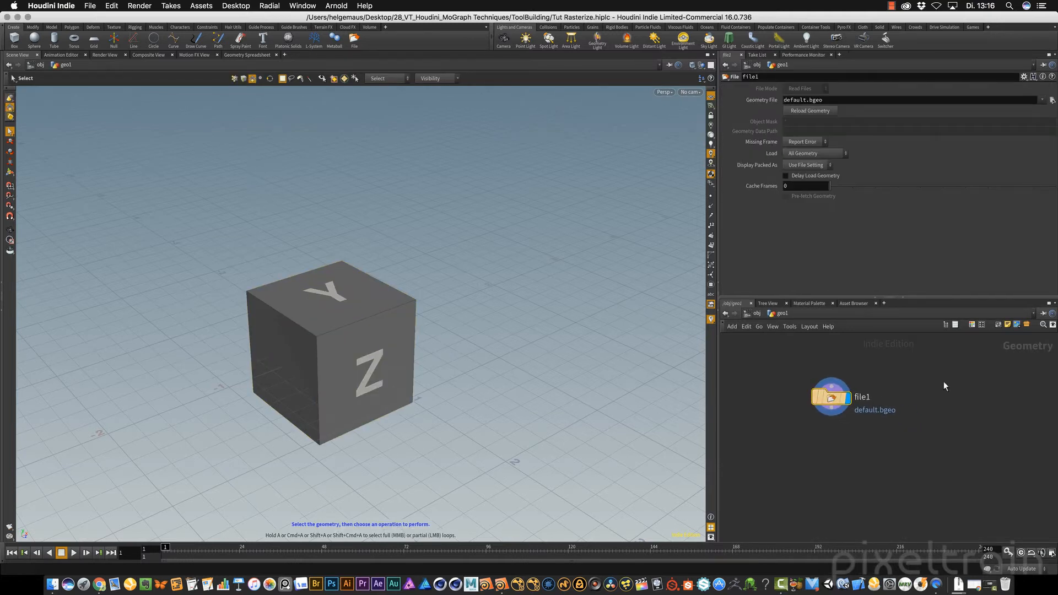
left_click_drag(772, 357, 964, 426)
key("Delete")
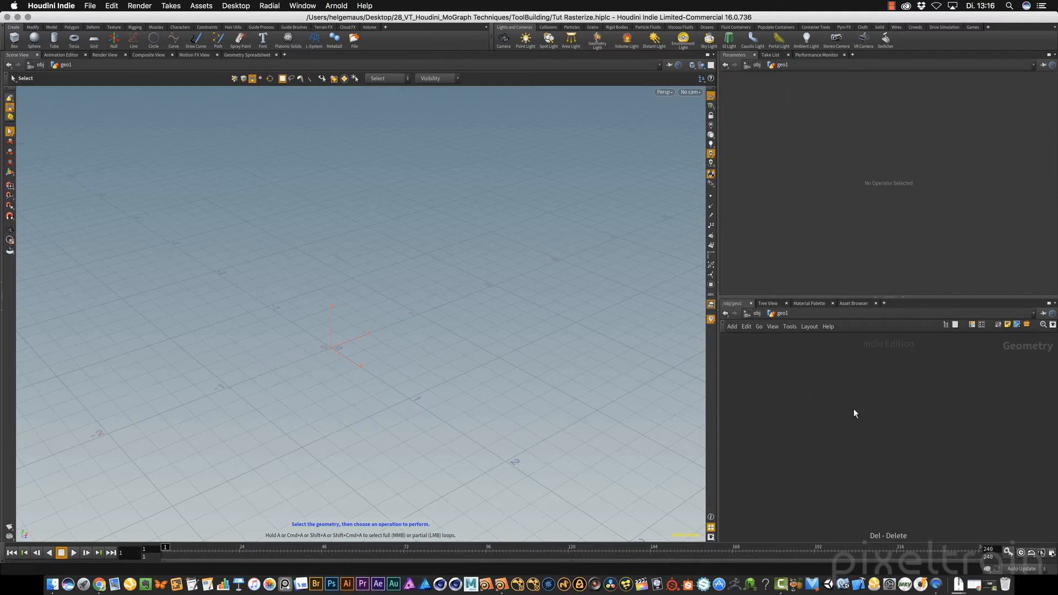
Add a Grid node inside the geo1 network
key("Tab")
type("g")
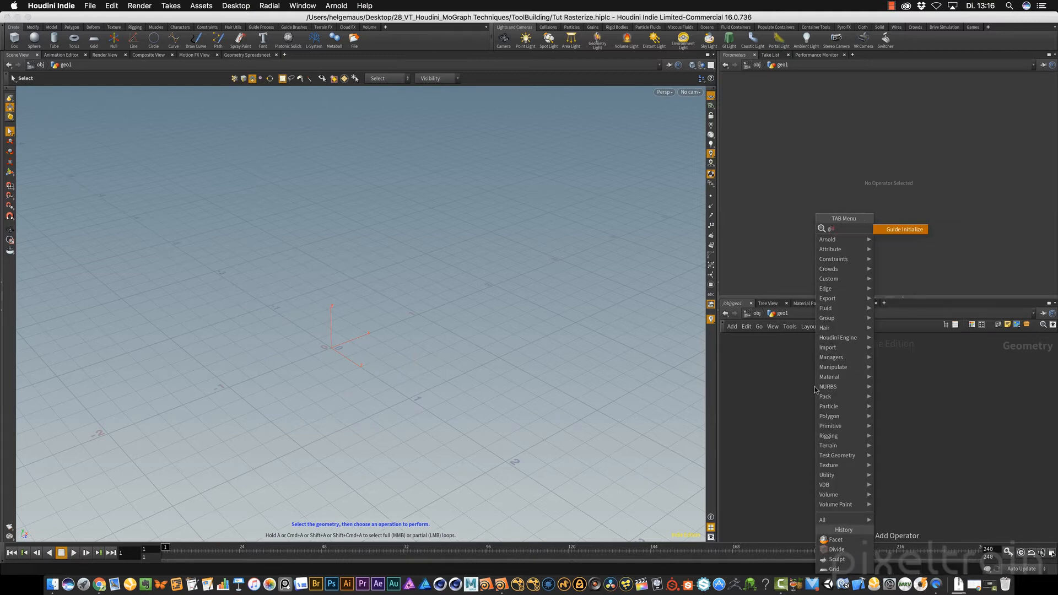
key("BackSpace")
type("grid")
key("Return")
left_click(815, 388)
right_click_drag(530, 343, 419, 367, "alt")
mouse_move(419, 367)
left_mouse_down("alt")
mouse_move(442, 335)
mouse_move(406, 366)
left_mouse_up("alt")
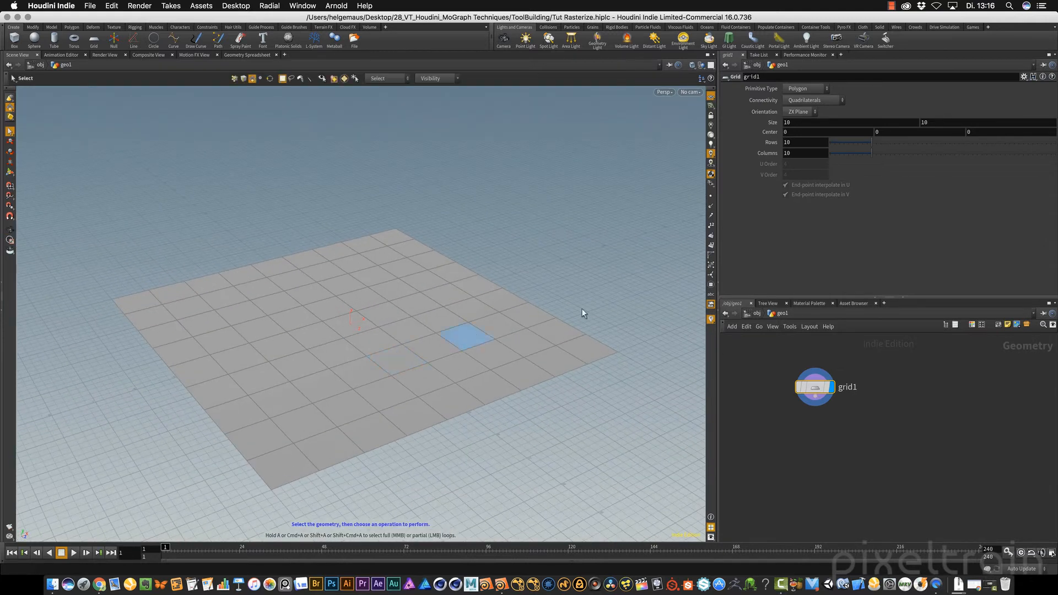
Resize the grid with its viewport handles to a rectangle of about 14.14 by 6.39
mouse_move(821, 389)
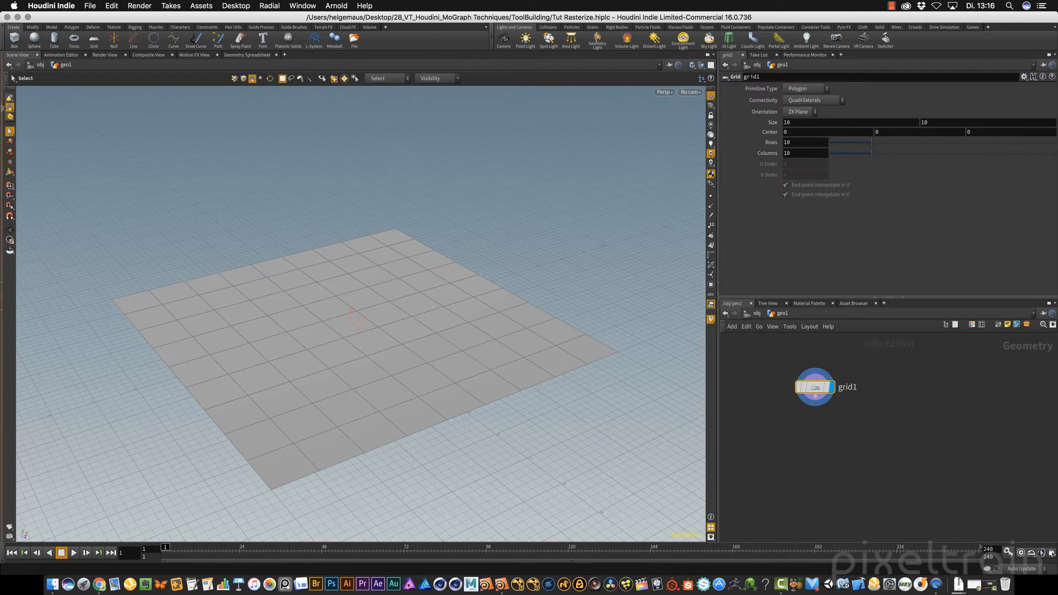
left_click(10, 172)
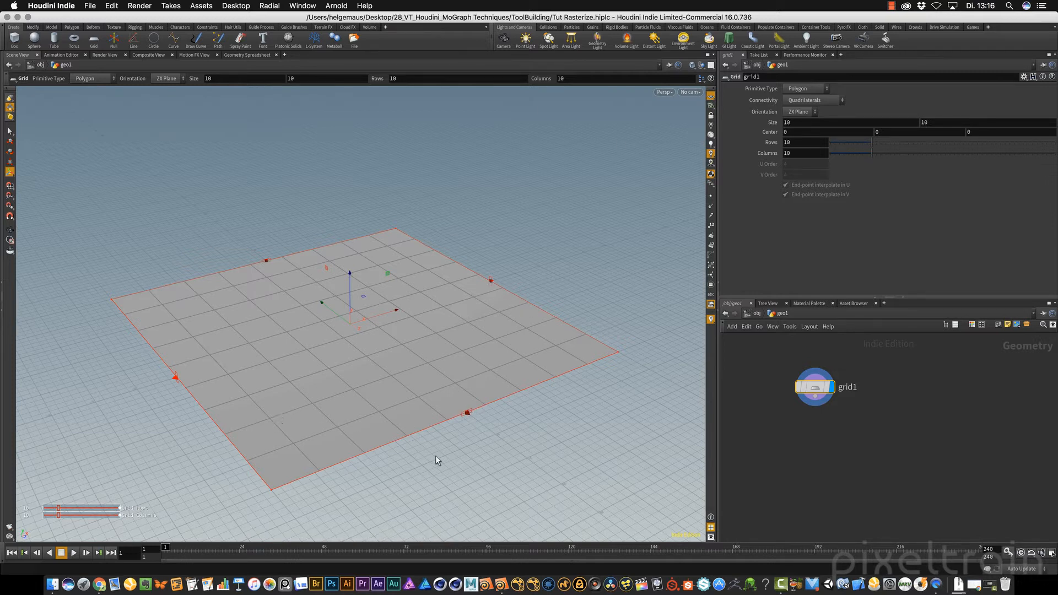
left_click_drag(466, 414, 414, 374)
left_click_drag(494, 284, 541, 266)
left_click_drag(414, 374, 422, 375)
left_click_drag(522, 390, 608, 338, "alt")
Set the grid to 8 rows and 12 columns
mouse_move(872, 143)
left_mouse_down()
mouse_move(888, 143)
mouse_move(869, 152)
mouse_move(865, 141)
mouse_move(876, 155)
left_mouse_up()
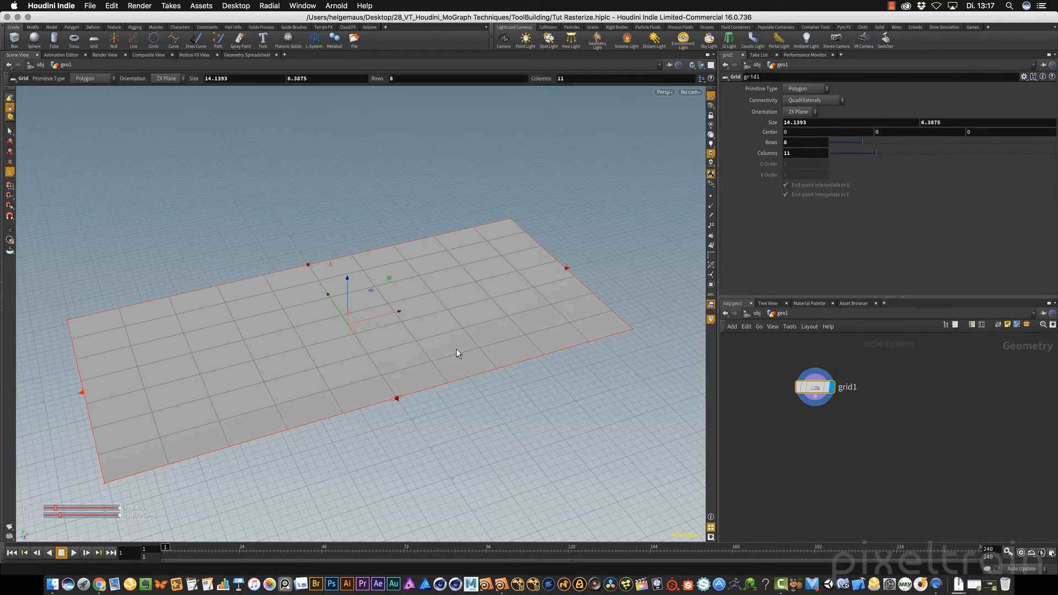
left_click_drag(456, 349, 494, 350, "alt")
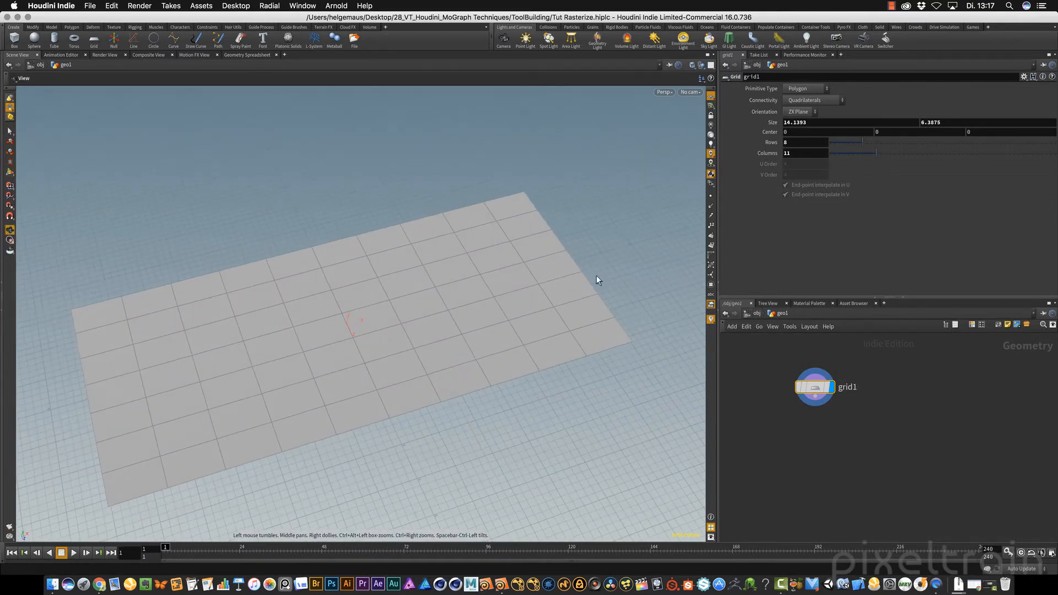
left_click_drag(880, 152, 883, 152)
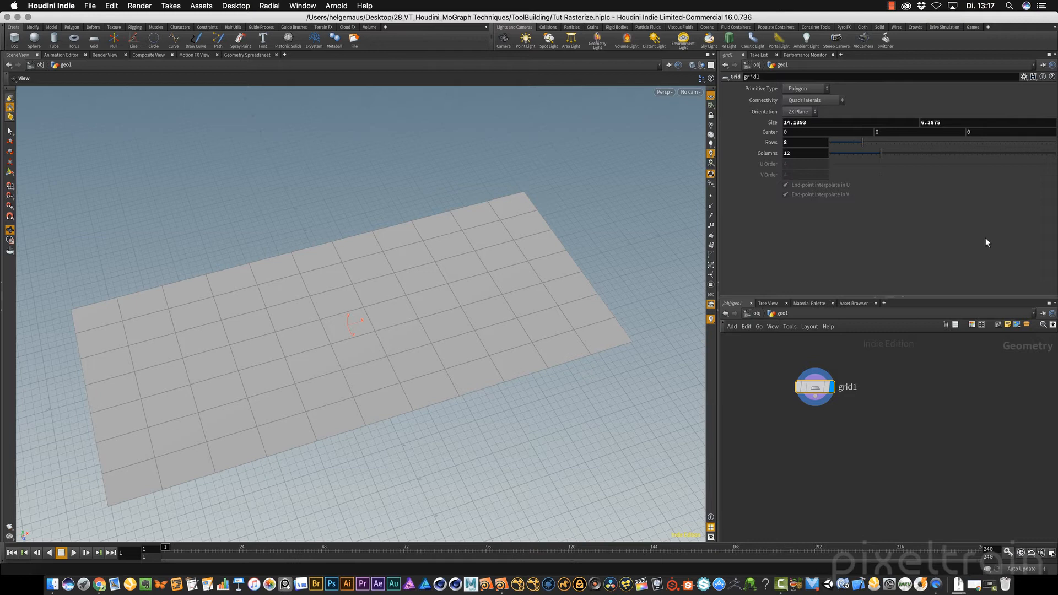
left_click_drag(540, 358, 521, 305, "alt")
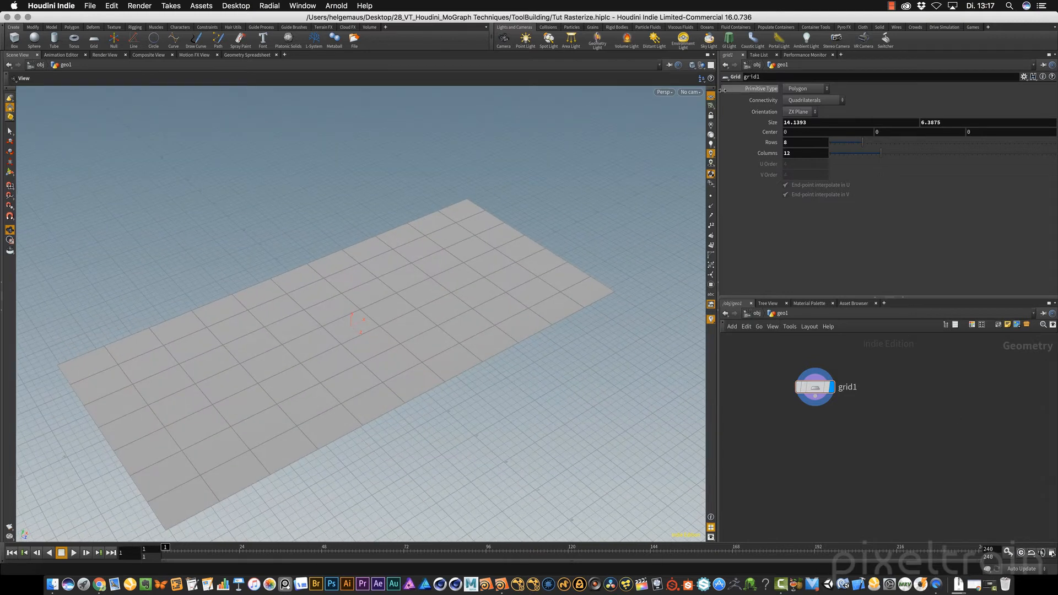
left_click_drag(513, 374, 513, 310, "alt")
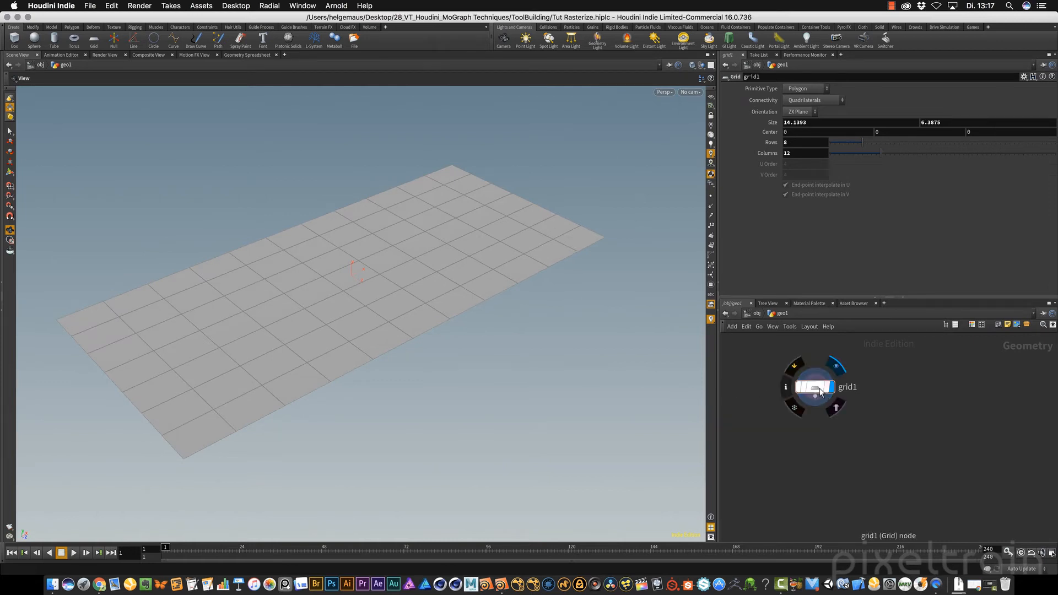
Append a Sculpt node to grid1
key("Tab")
type("scu")
key("Return")
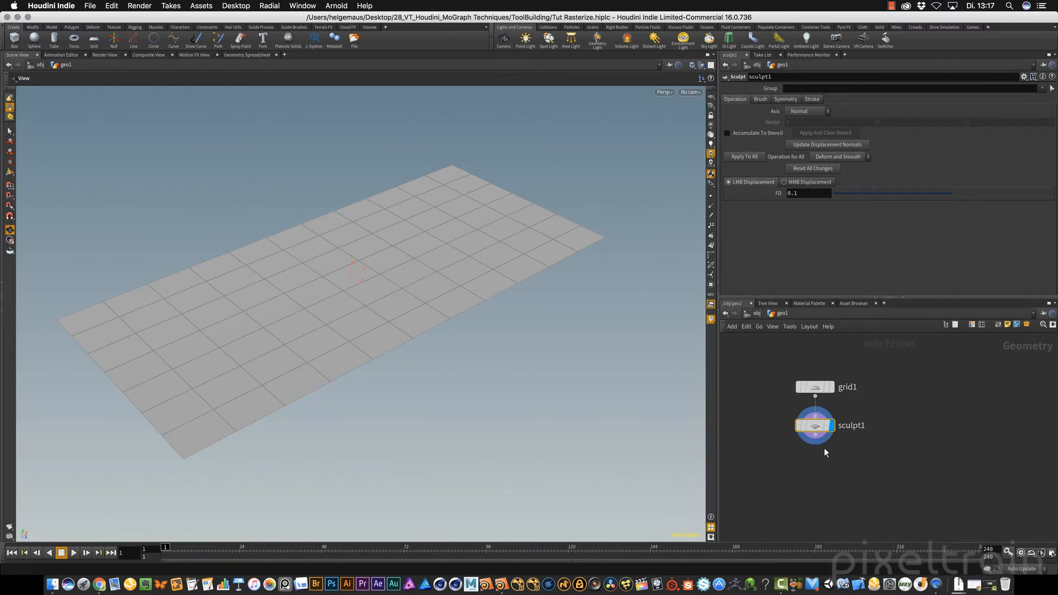
mouse_move(836, 447)
mouse_move(815, 425)
Activate the sculpt brush in the viewport, enlarge its radius to about 1.79 and apply light strokes to the grid
left_click(10, 172)
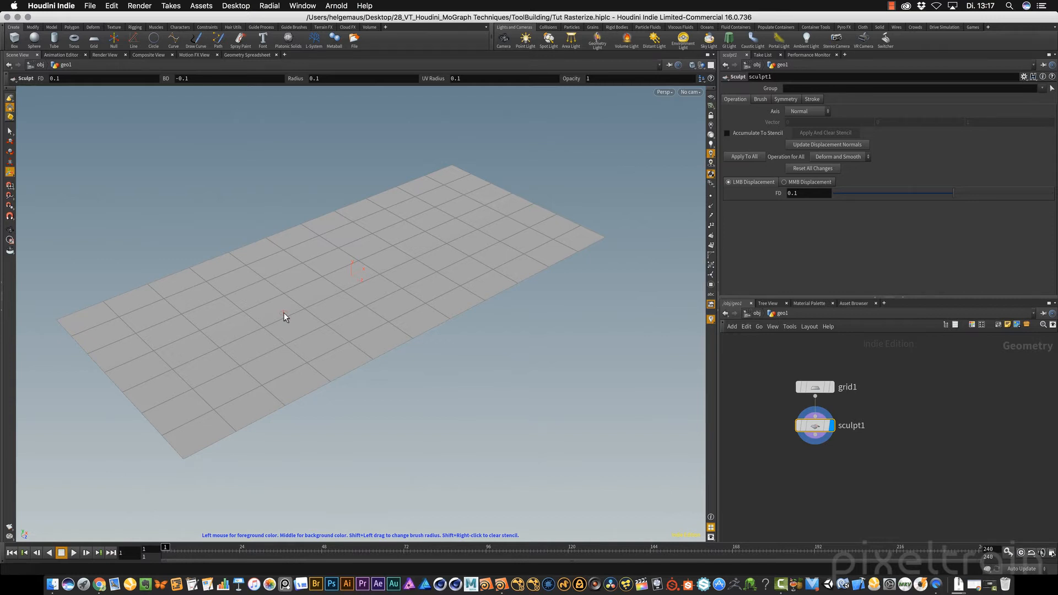
mouse_move(249, 310)
left_mouse_down("shift")
mouse_move(345, 313)
mouse_move(328, 313)
left_mouse_up("shift")
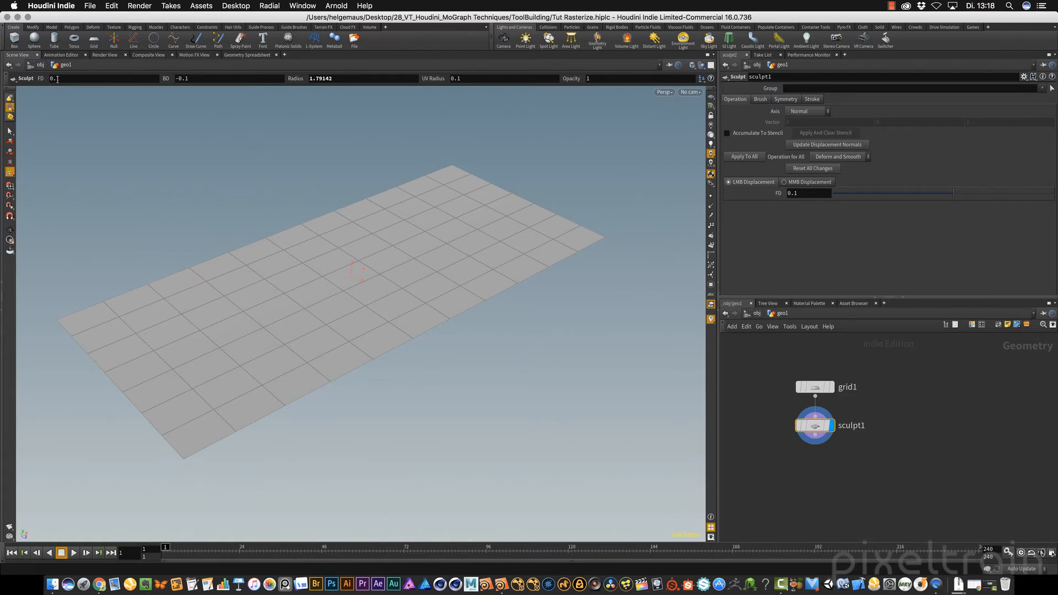
left_click(177, 78)
type("-")
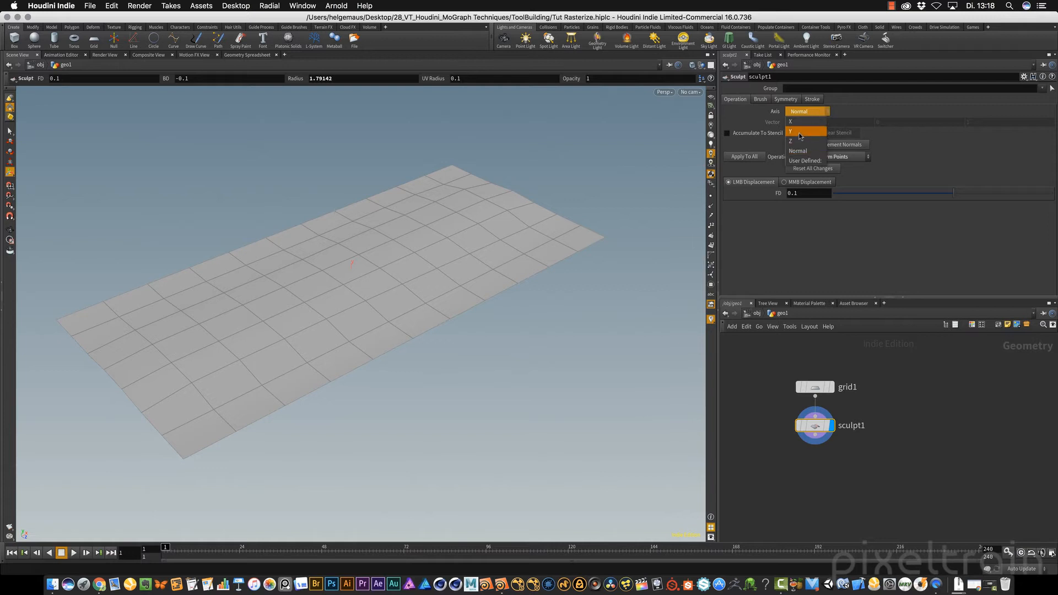
Set the sculpt displacement axis to Y and look through the symmetry, brush and stroke settings
left_click(807, 134)
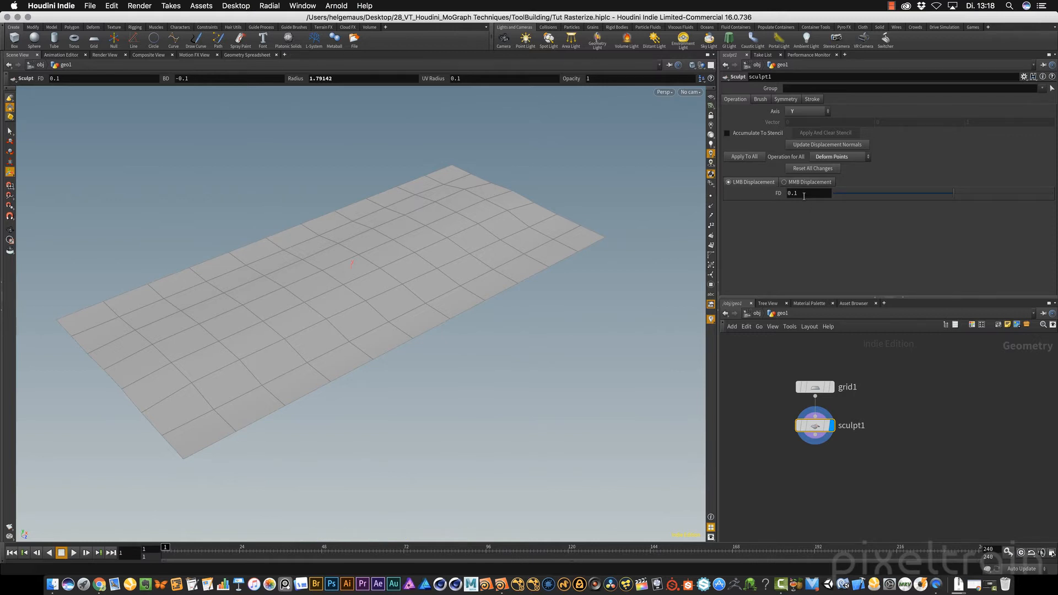
left_click(785, 98)
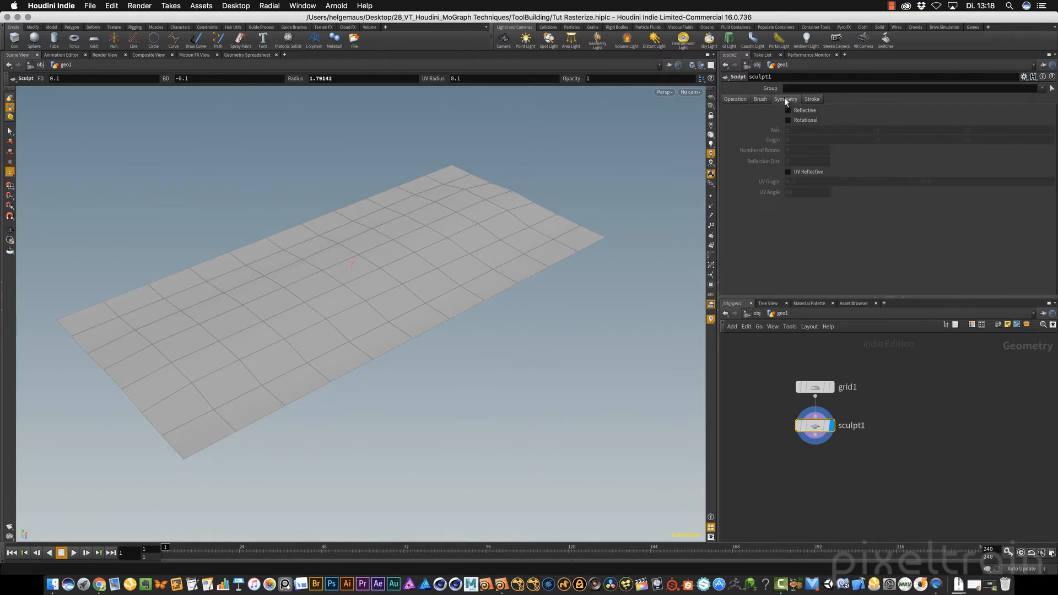
left_click(760, 99)
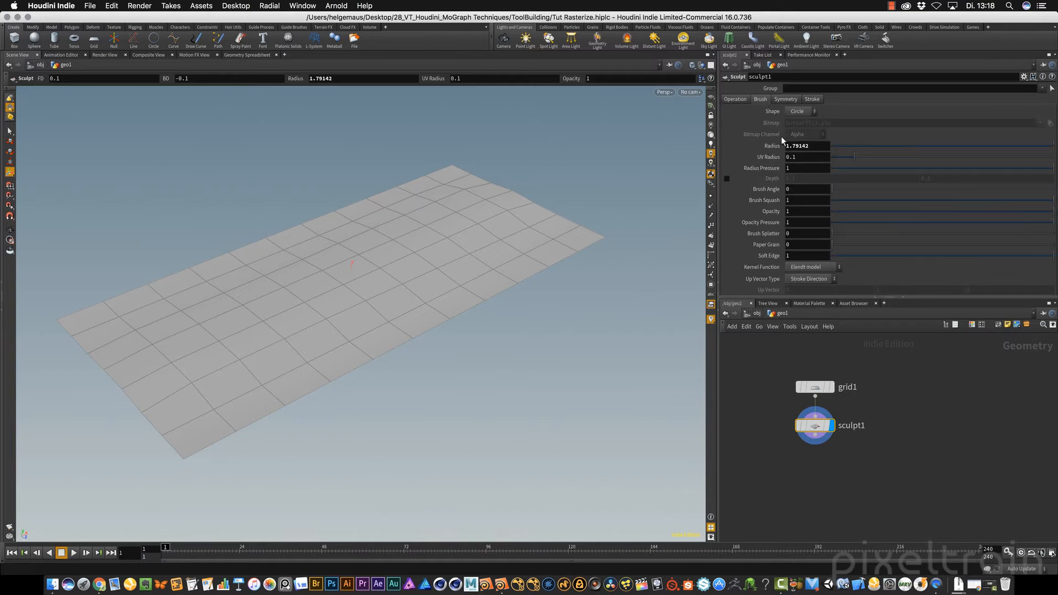
left_click(816, 101)
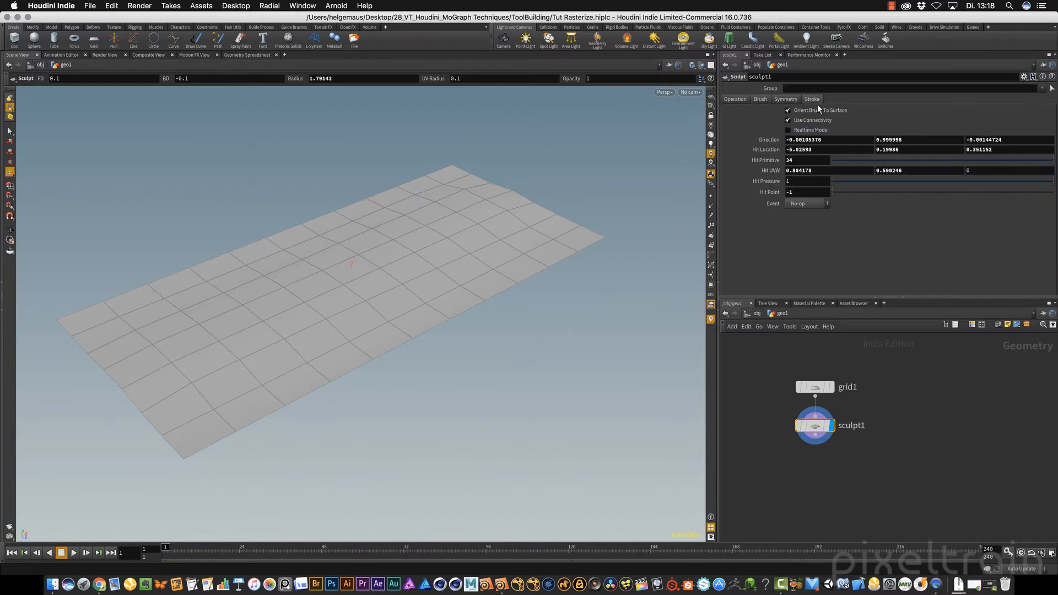
left_click(736, 98)
Sculpt raised hills along the length of the grid with upward displacement strokes
mouse_move(177, 344)
left_mouse_down()
mouse_move(499, 193)
mouse_move(282, 302)
mouse_move(292, 286)
mouse_move(477, 203)
left_mouse_up()
mouse_move(224, 335)
left_mouse_down()
mouse_move(195, 319)
mouse_move(329, 265)
left_mouse_up()
mouse_move(442, 224)
left_mouse_down()
mouse_move(428, 196)
mouse_move(596, 248)
left_mouse_up()
Push down the grid's outer edges with -0.1 displacement strokes, check the relief from several sides and return to the Select tool
mouse_move(557, 237)
middle_mouse_down()
mouse_move(236, 429)
mouse_move(187, 431)
middle_mouse_up()
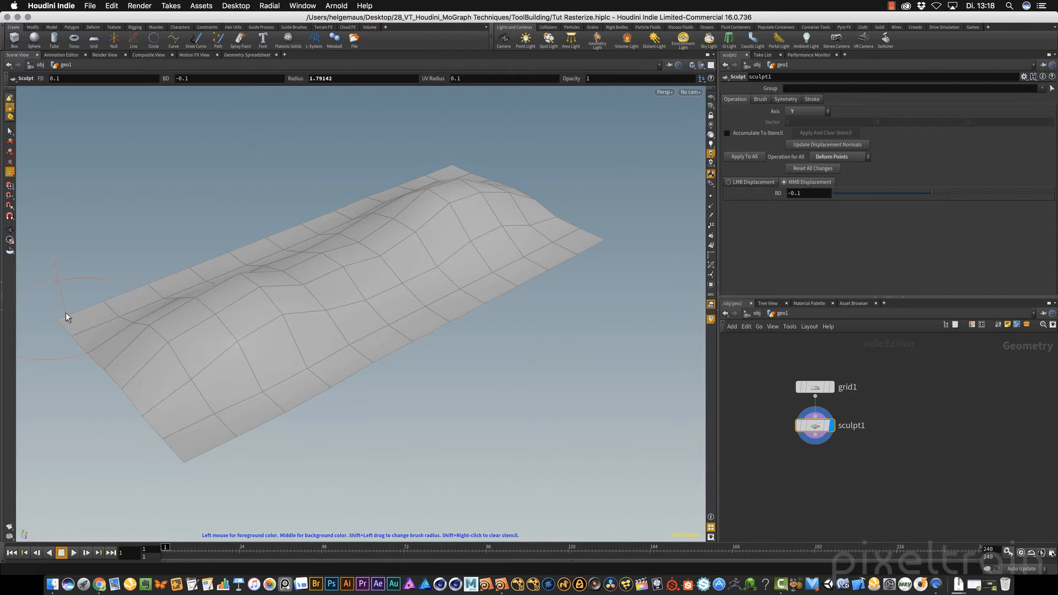
mouse_move(265, 355)
left_mouse_down("alt")
mouse_move(508, 333)
mouse_move(617, 366)
left_mouse_up("alt")
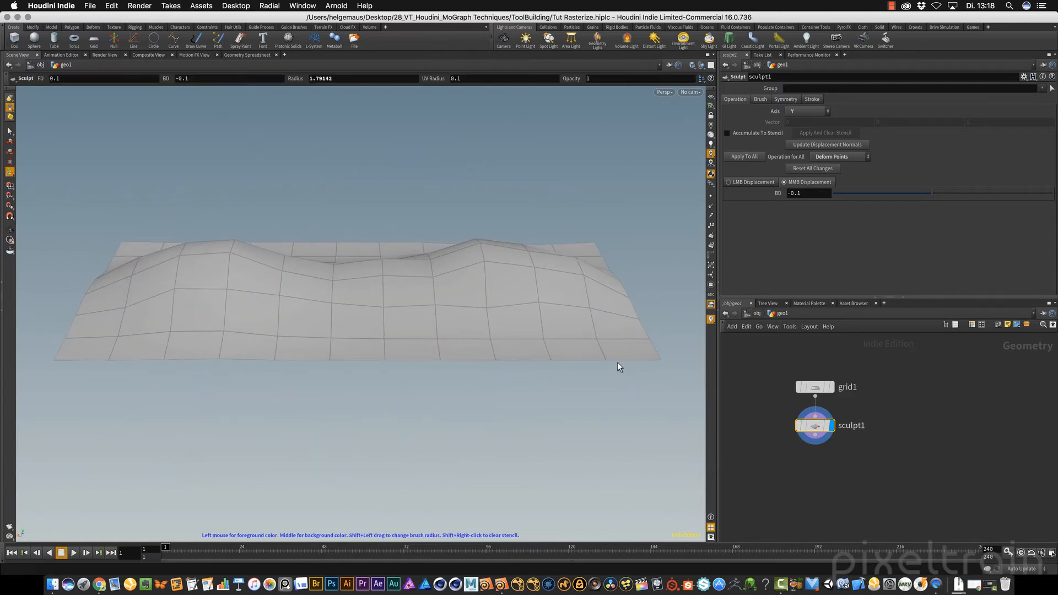
middle_click_drag(614, 347, 91, 348)
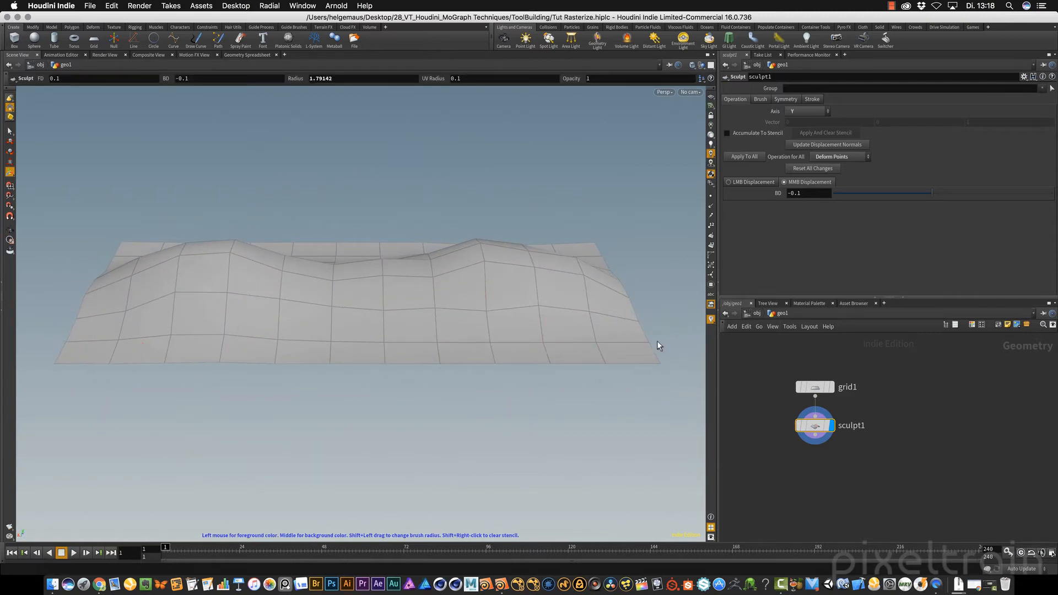
key("Escape")
left_click_drag(496, 333, 200, 319)
left_click_drag(507, 303, 441, 299, "alt")
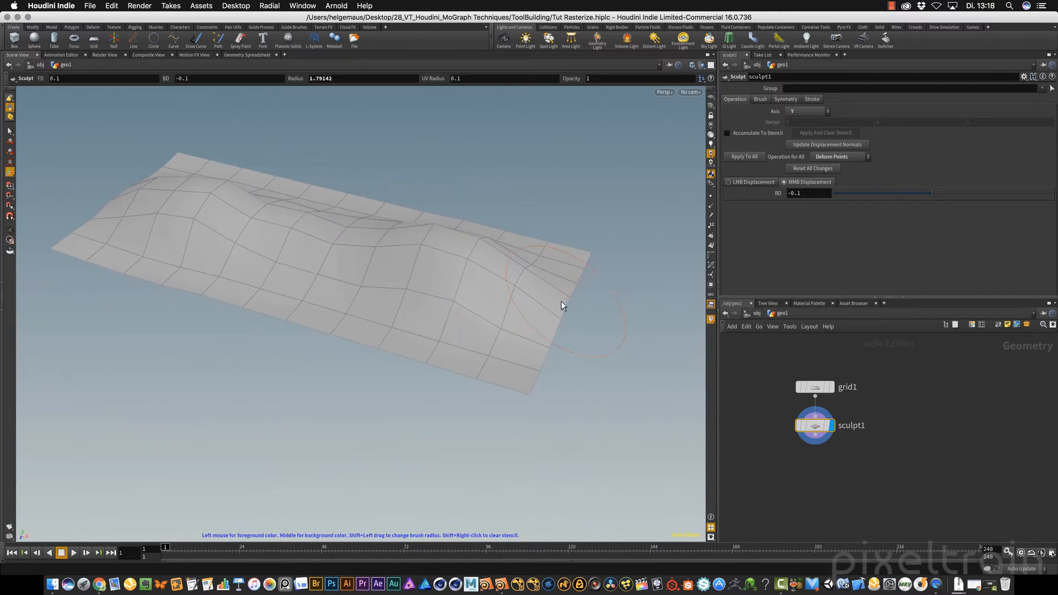
key("Escape")
mouse_move(534, 324)
left_mouse_down()
mouse_move(619, 264)
mouse_move(595, 291)
mouse_move(420, 274)
mouse_move(524, 257)
mouse_move(473, 290)
mouse_move(505, 273)
left_mouse_up()
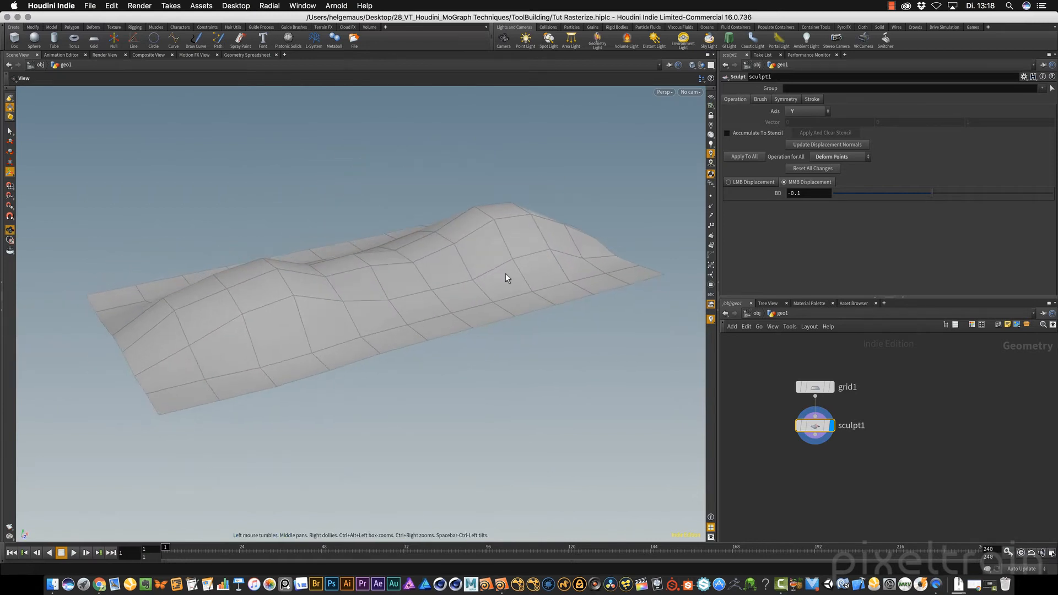
key("Return")
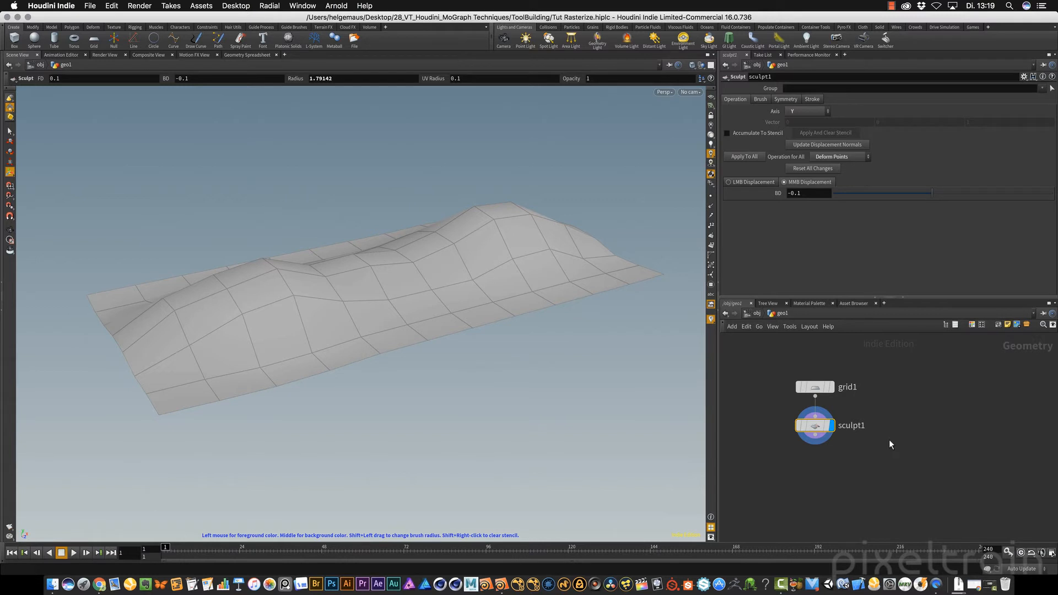
left_click(10, 131)
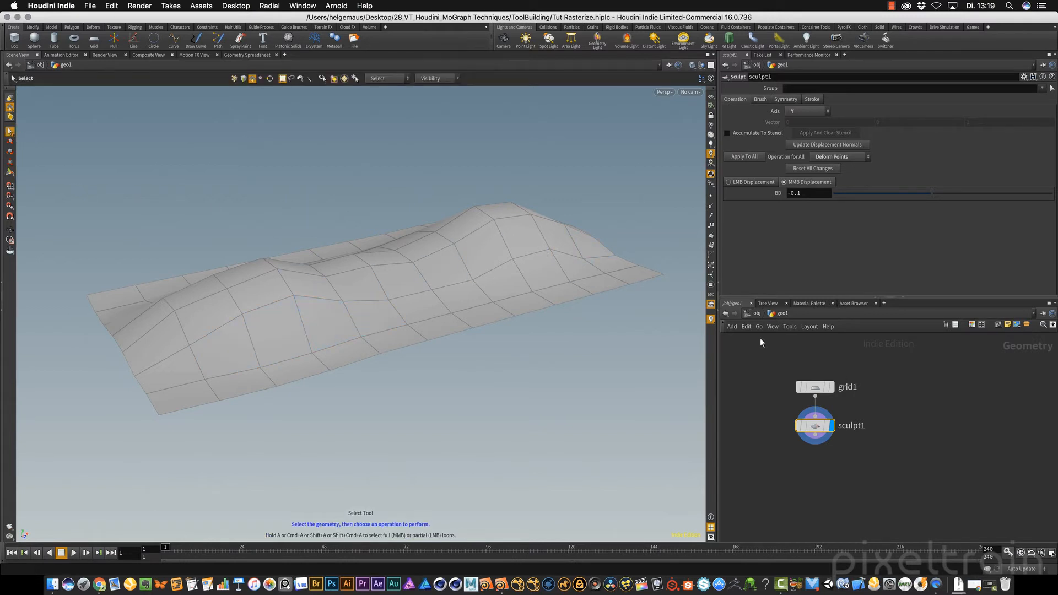
Append a Divide node to sculpt1 to triangulate the sculpted surface
middle_click_drag(812, 496, 814, 461)
key("Tab")
type("div")
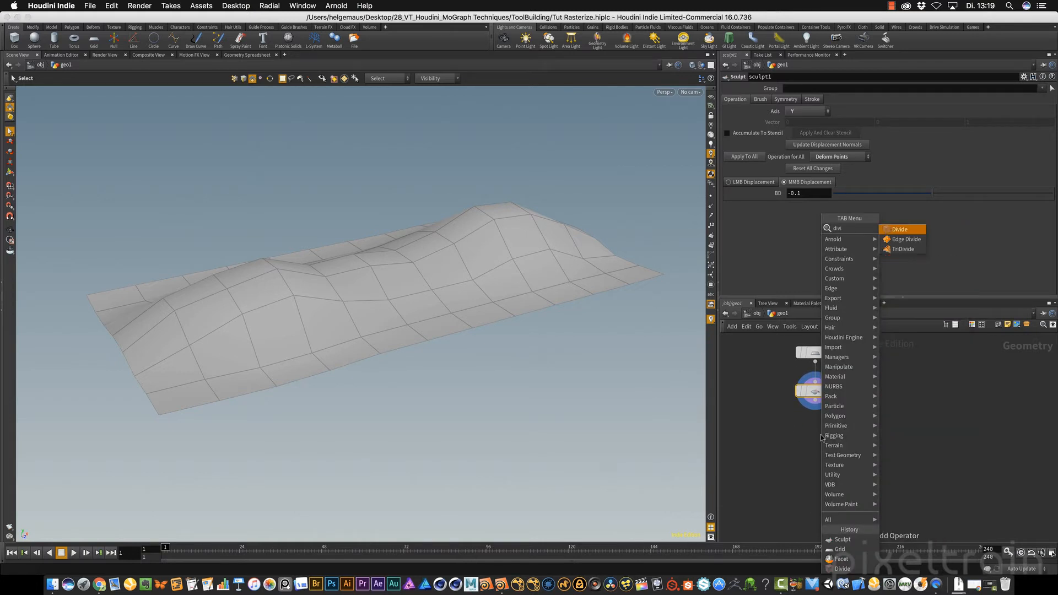
key("Return")
left_click(823, 437)
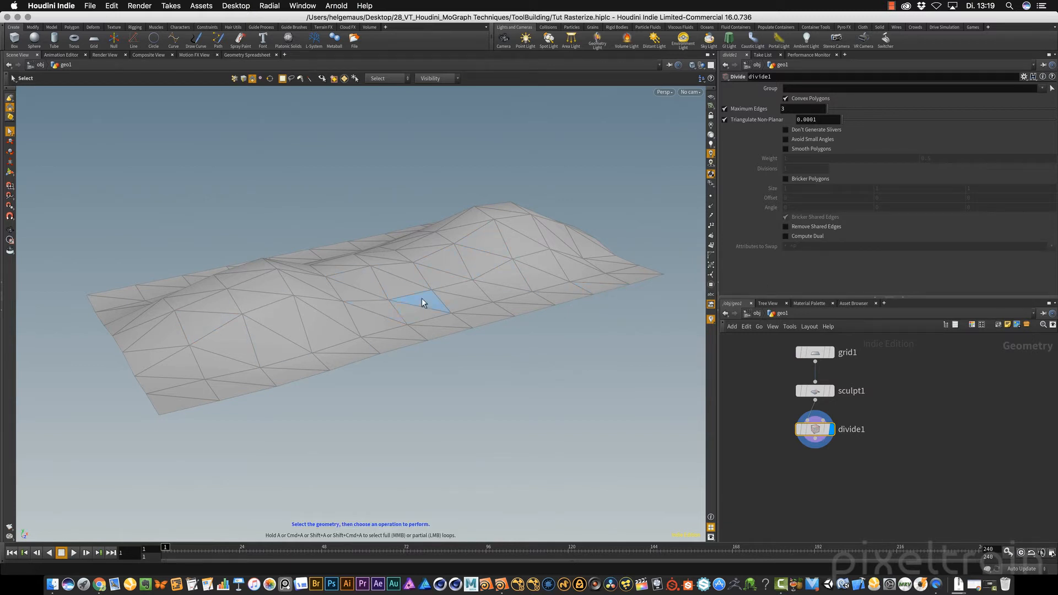
Review the reference image's triangular panels, and append a Facet node to divide1 in the geometry network
left_click(149, 55)
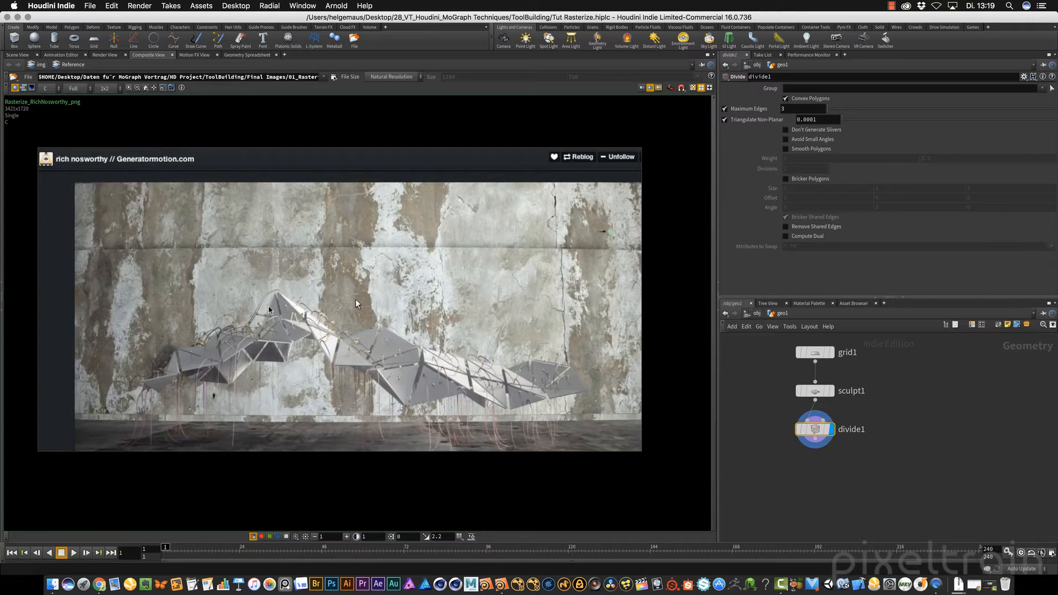
left_click(15, 55)
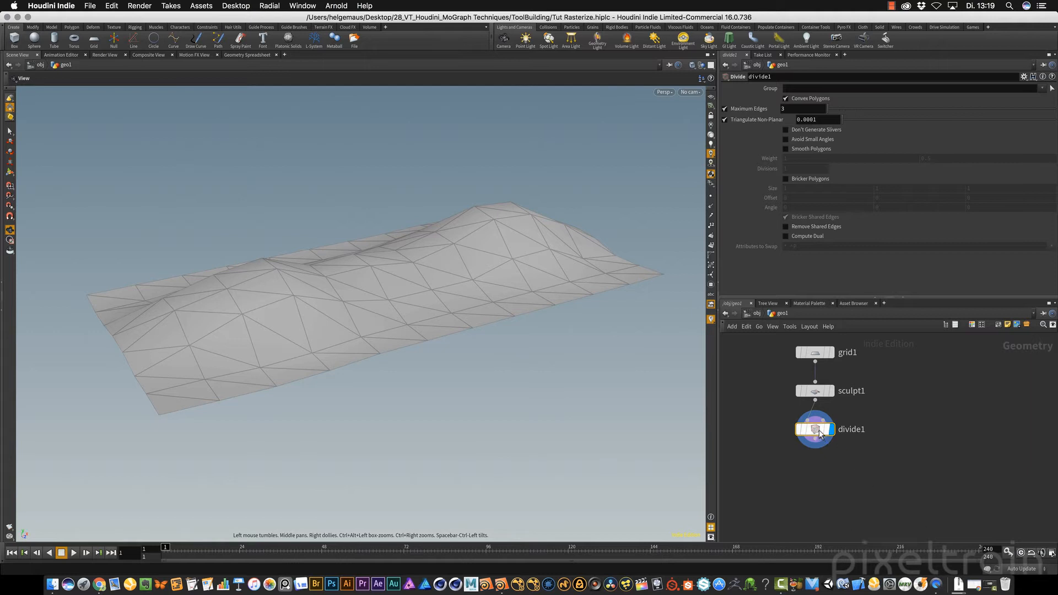
key("Tab")
type("fac")
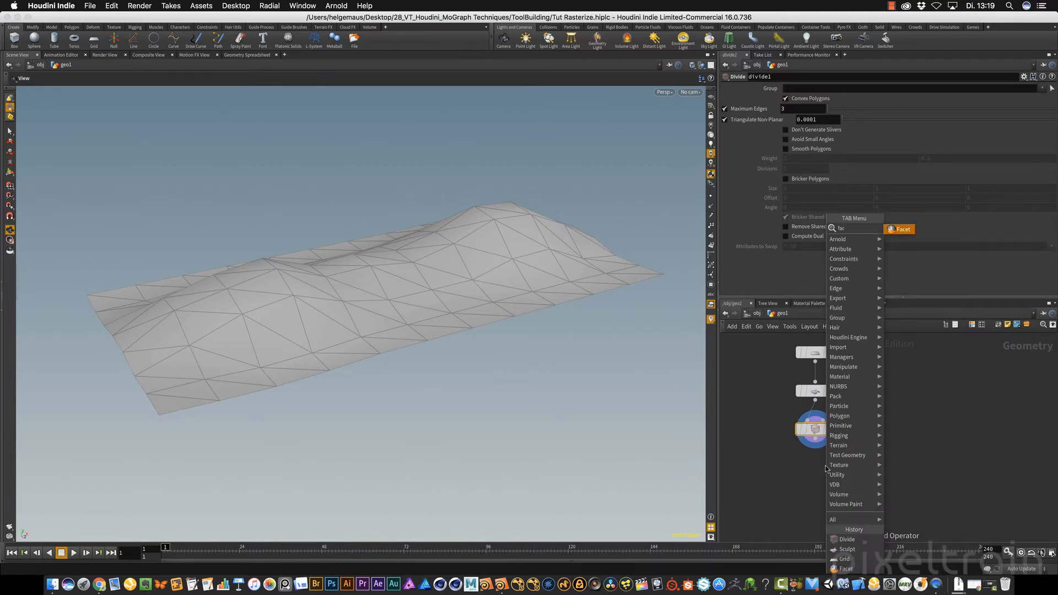
key("Return")
left_click(827, 468)
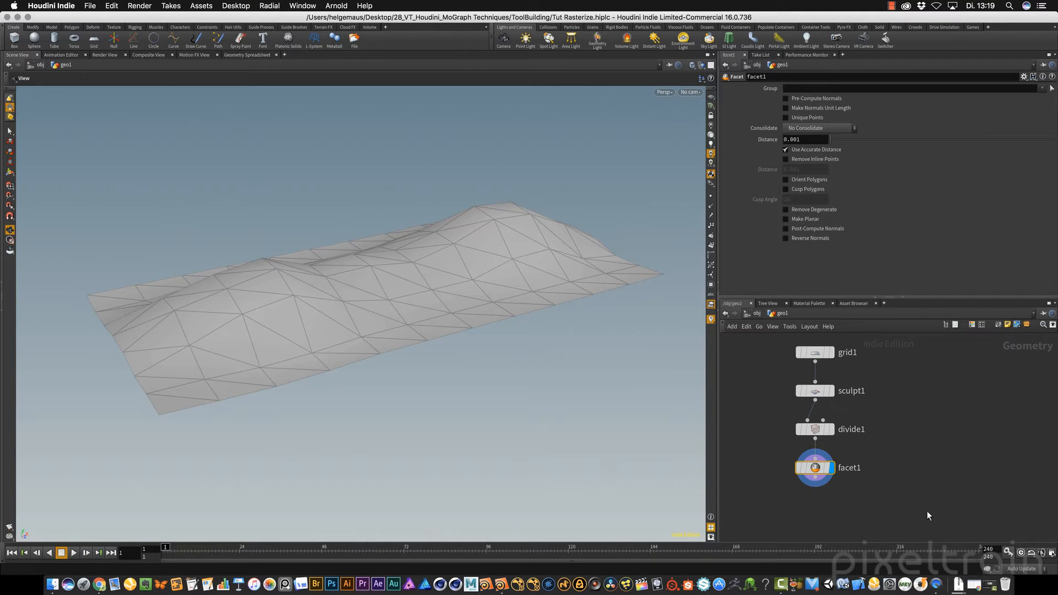
Enable Unique Points and Make Planar on facet1, and check its geometry information
middle_click(815, 468)
left_click(787, 117)
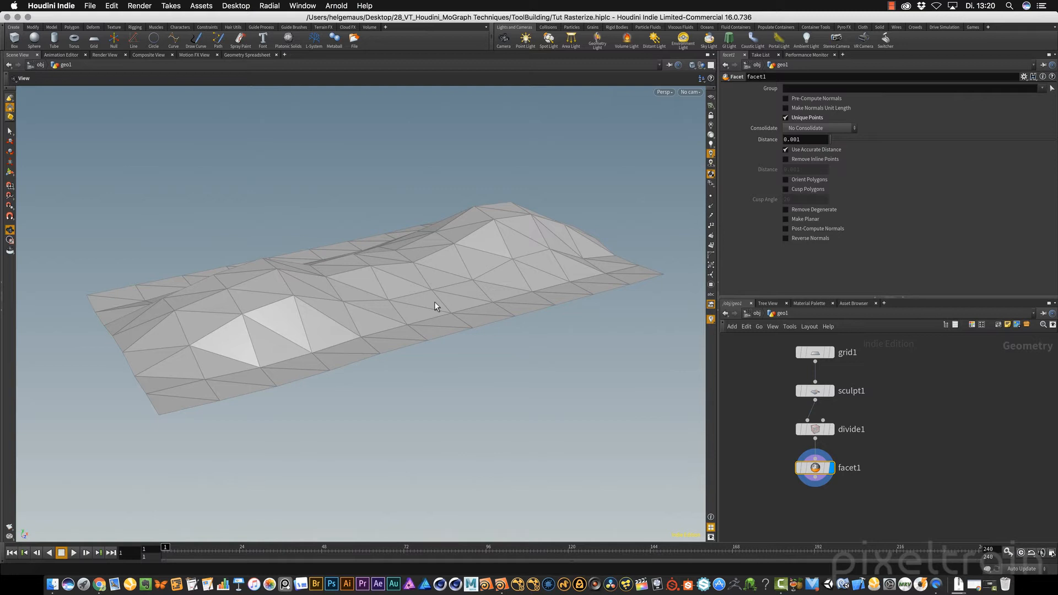
middle_click(816, 469)
left_click_drag(452, 314, 326, 307)
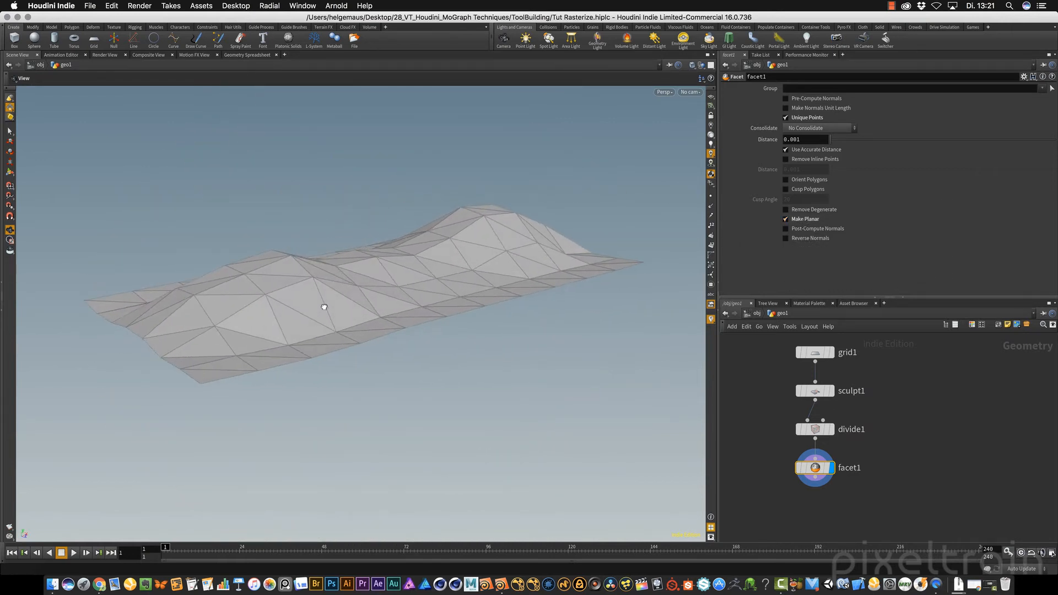
Append a Primitive node to facet1 in the geometry network
middle_click_drag(878, 509, 903, 466)
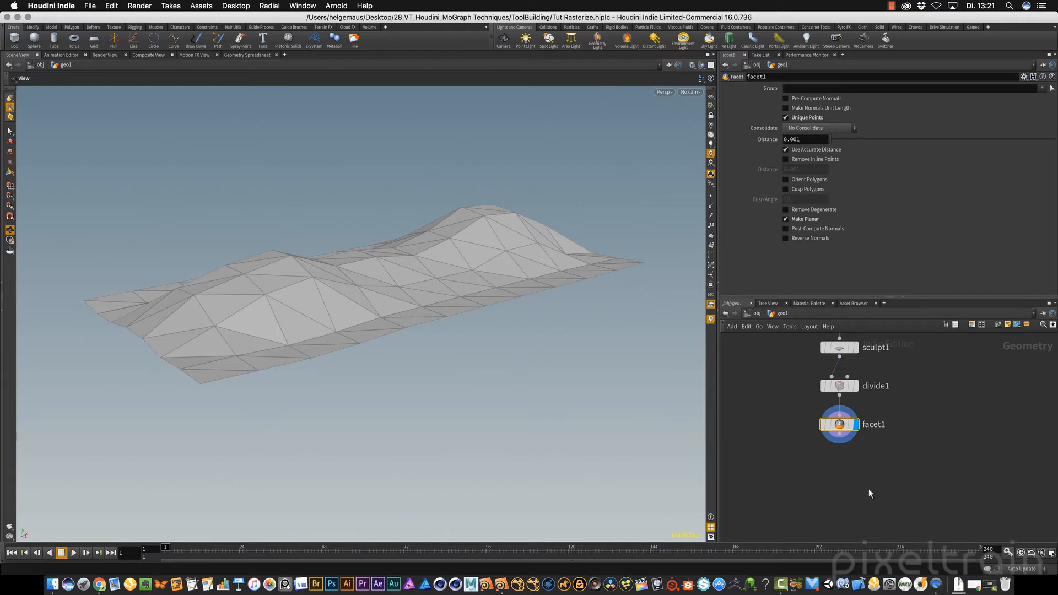
key("Tab")
type("pri")
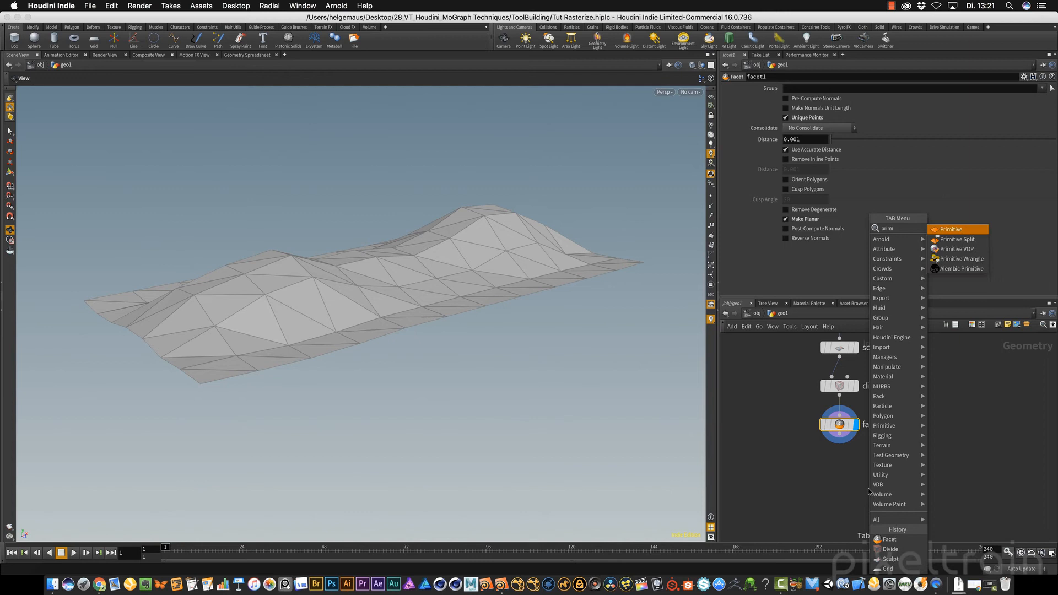
type("mi")
key("Return")
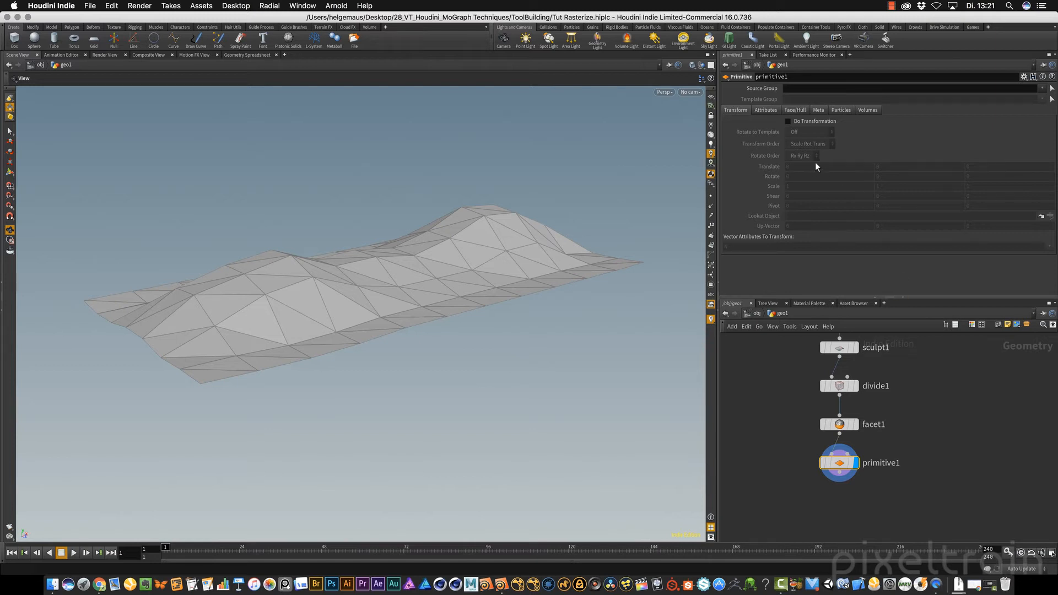
Set primitive1's Color to Add Color, delete its default colour channels and pick red (0.9, 0, 0) for the primitives
mouse_move(840, 462)
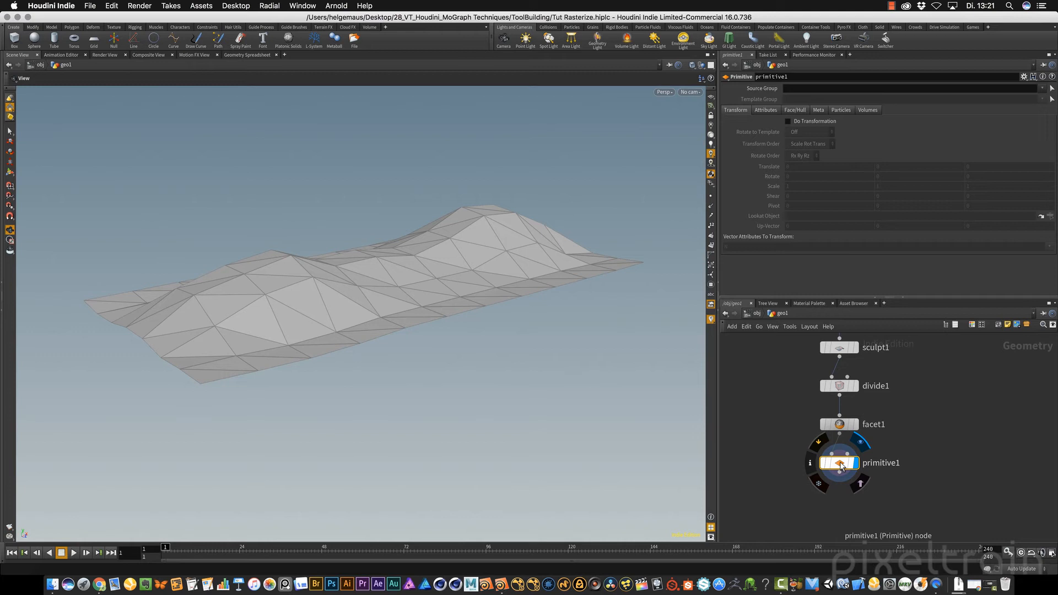
left_click(765, 110)
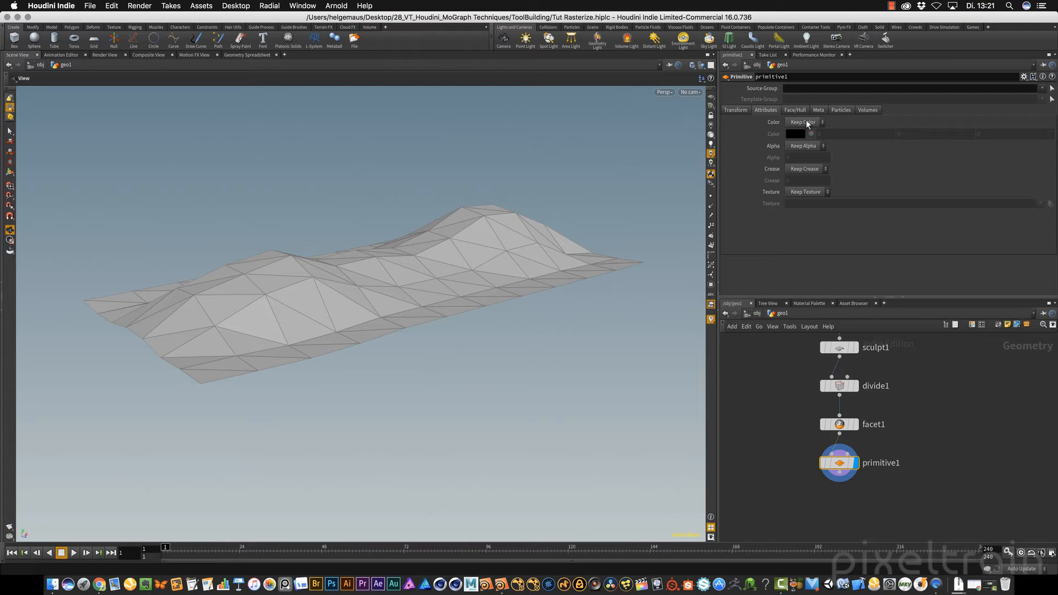
middle_click(841, 464)
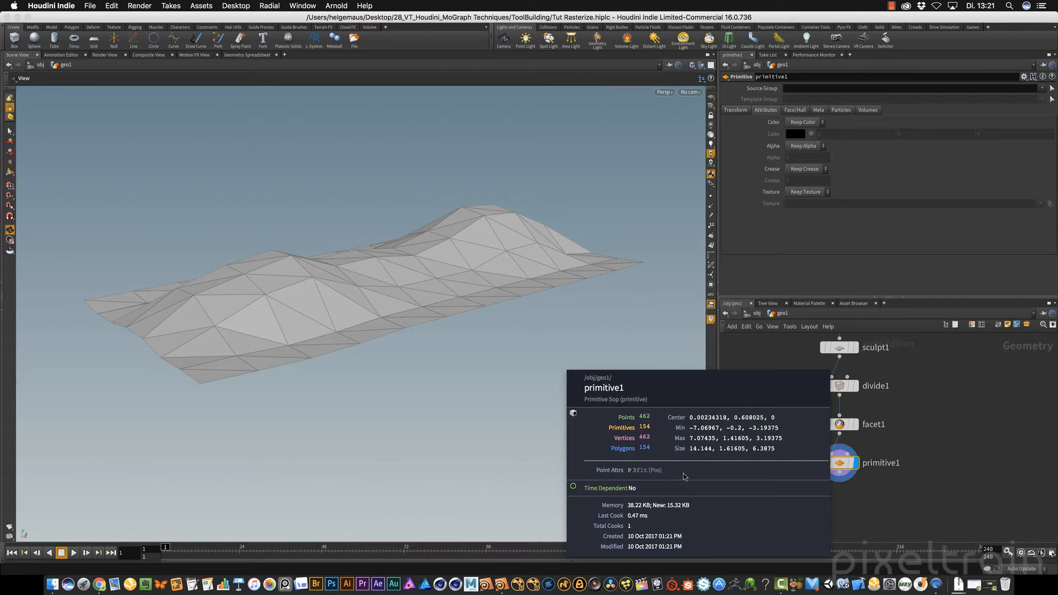
left_click(814, 122)
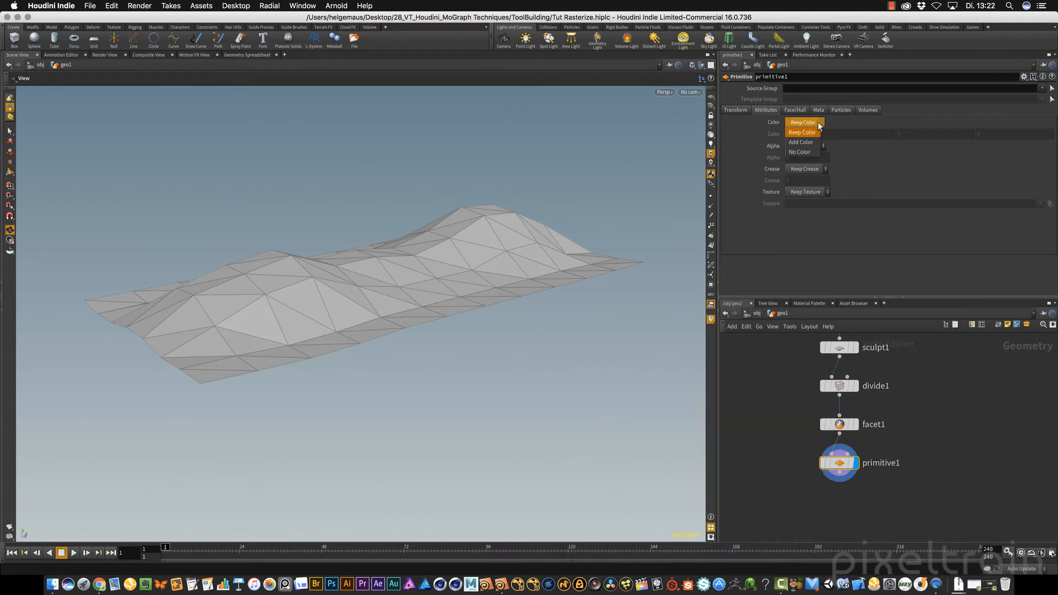
left_click(800, 143)
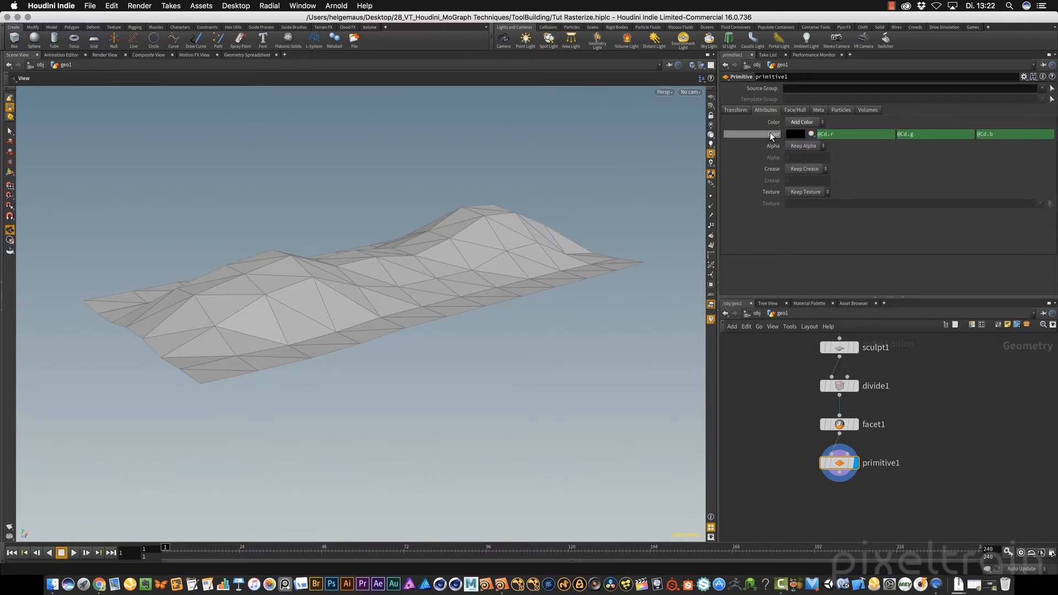
right_click(770, 134)
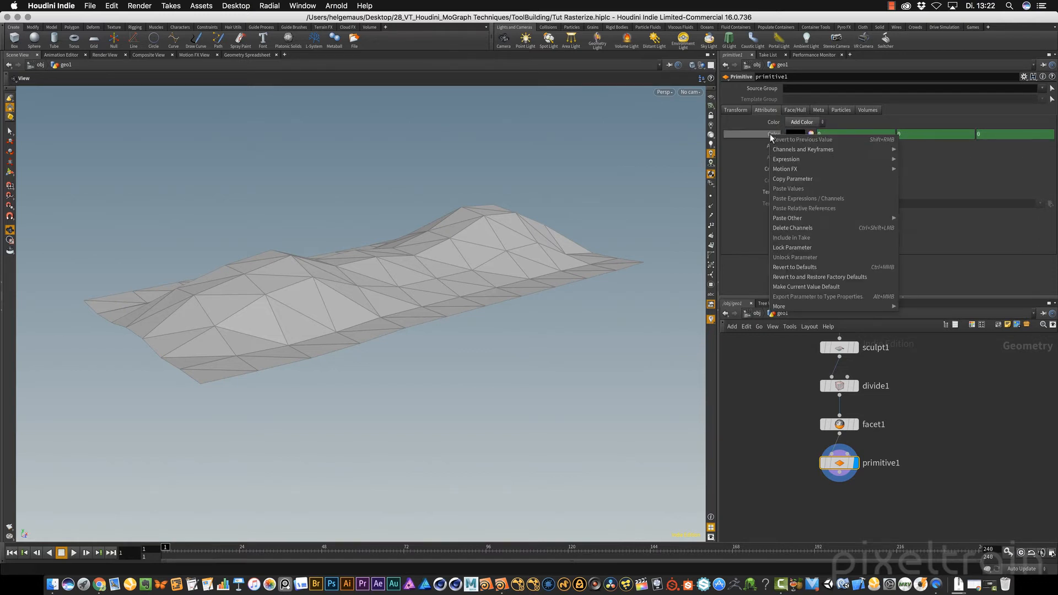
left_click(794, 227)
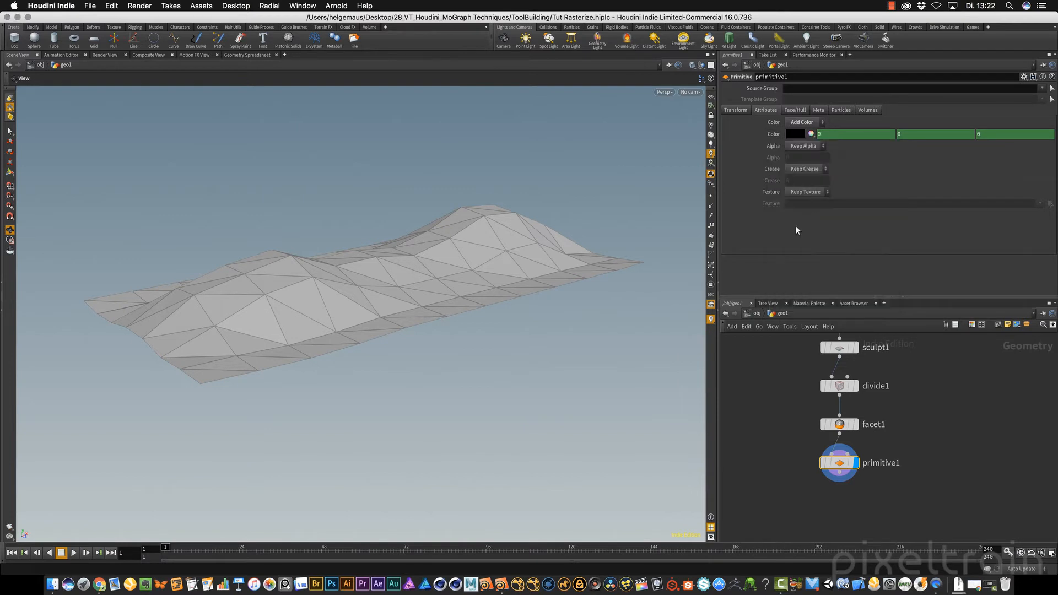
left_click(811, 134)
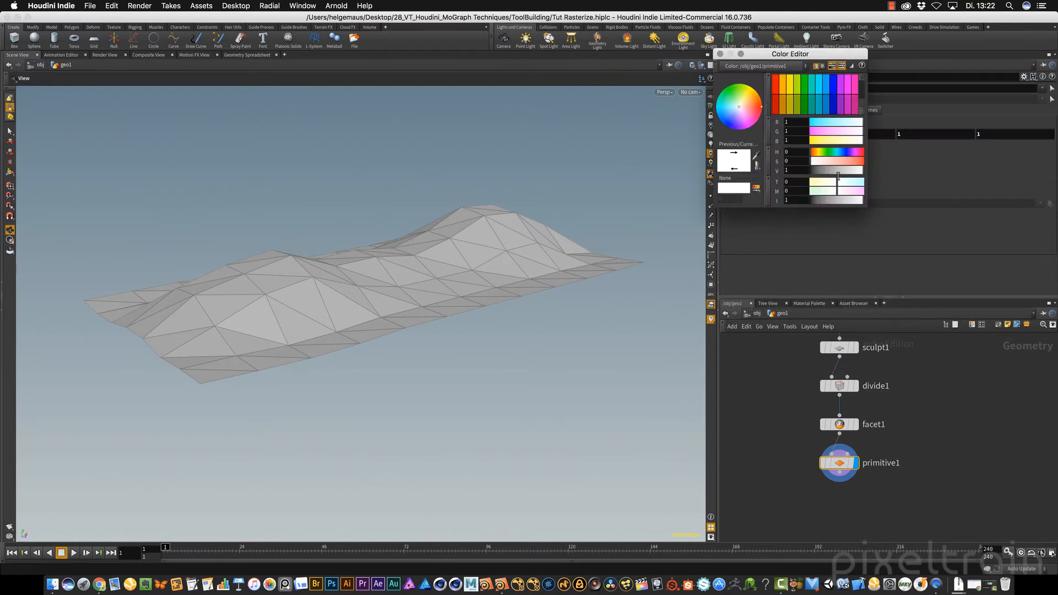
left_click(776, 84)
left_click(721, 54)
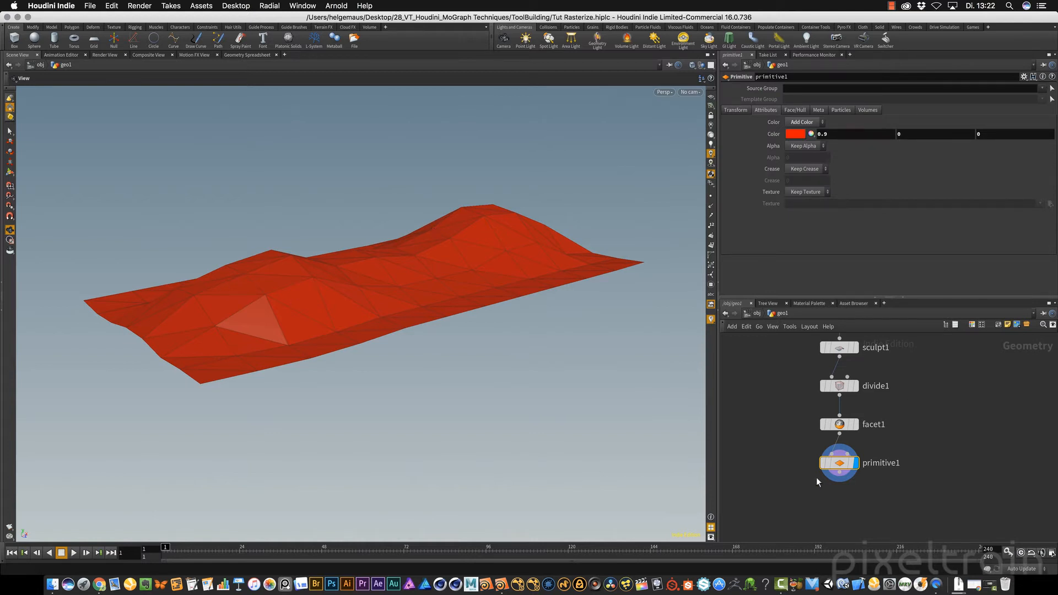
Inspect primitive1's geometry information and set its Color option back to Keep Color
middle_click(840, 464)
left_click(804, 123)
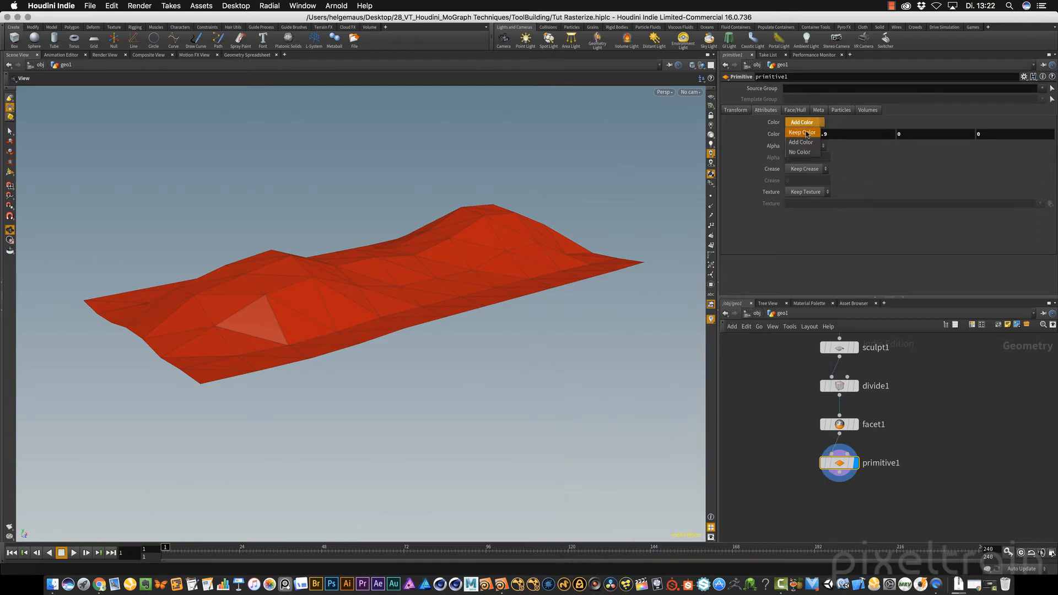
left_click(794, 123)
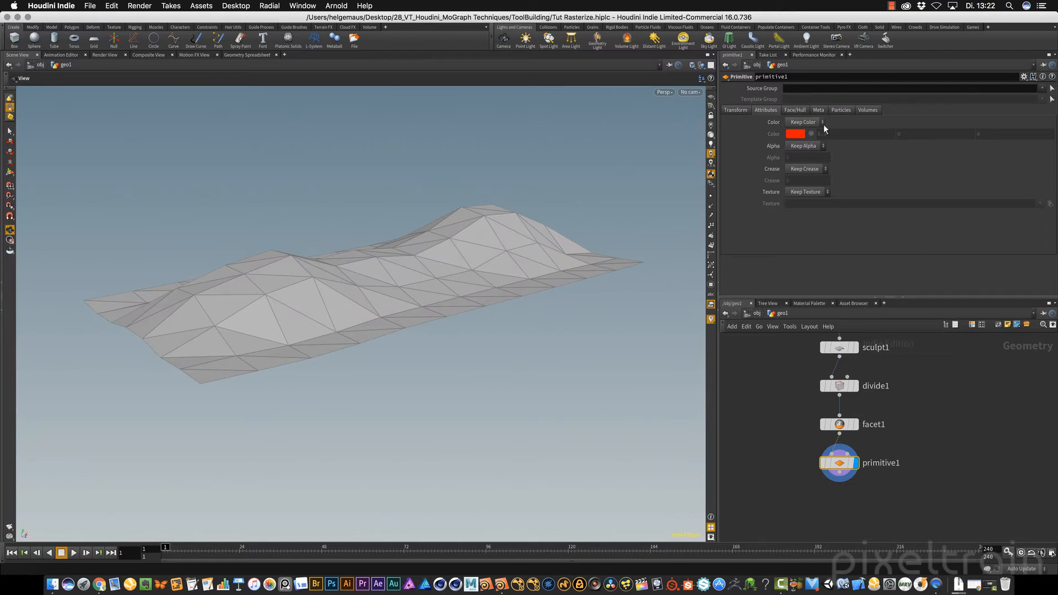
Enable Do Transformation on primitive1 and scale every triangle uniformly to 0.9 around its $CEX, $CEY, $CEZ centroid pivot
left_click(738, 110)
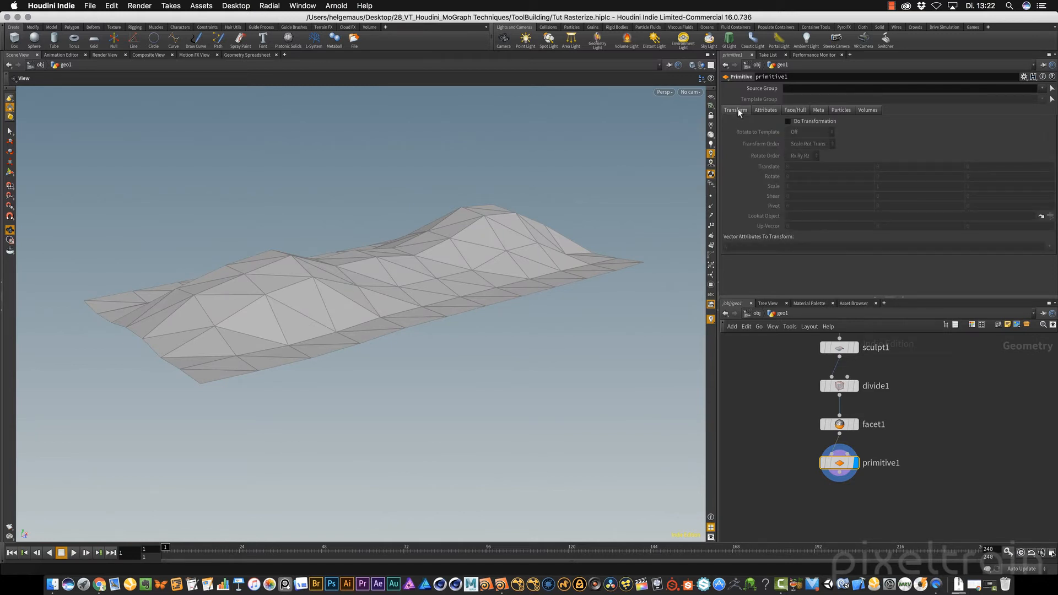
left_click(788, 121)
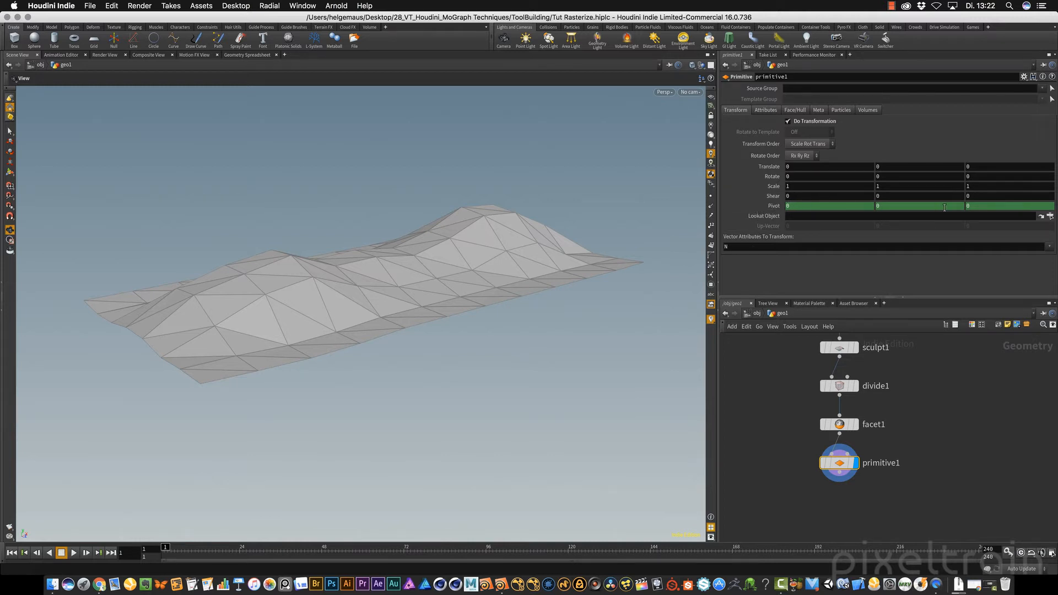
left_click(773, 207, "ctrl")
left_click(773, 217)
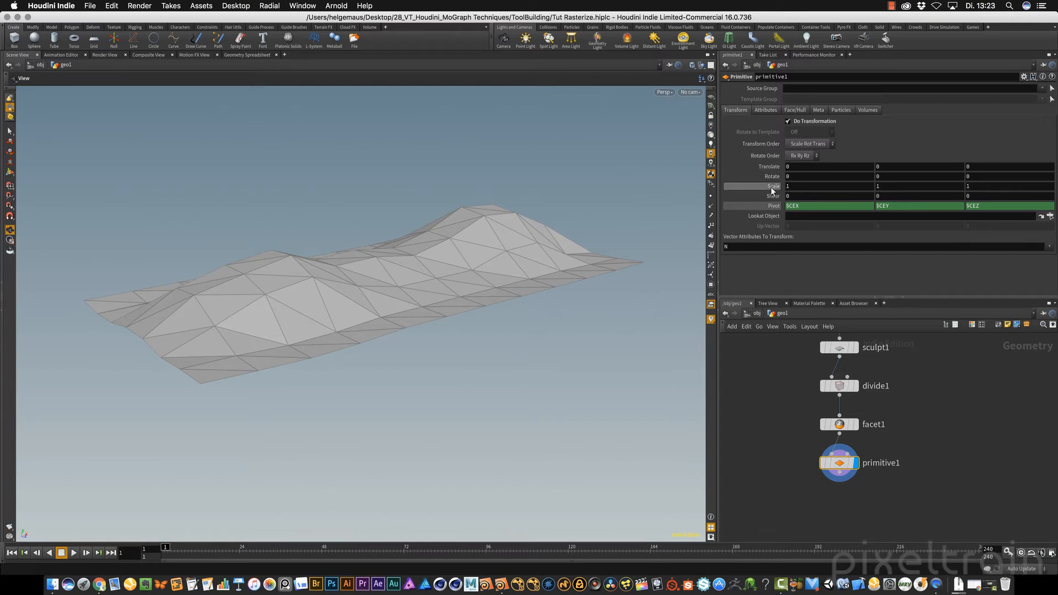
middle_click_drag(772, 191, 725, 200)
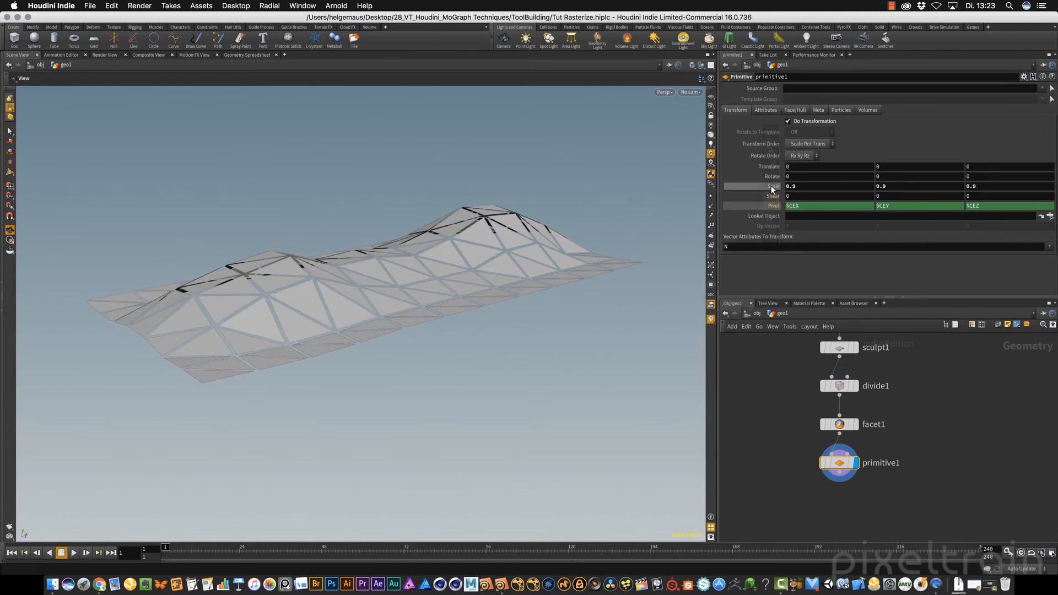
left_click_drag(610, 279, 435, 264)
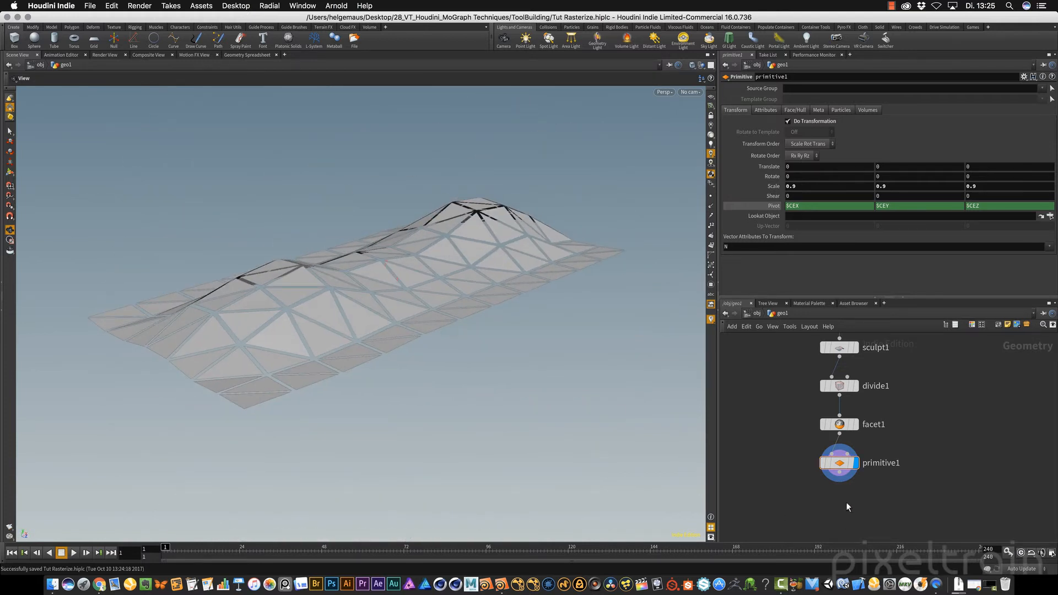
left_click_drag(430, 337, 402, 307)
Append a PolyExtrude node to primitive1 to give the separated triangles thickness
left_click(841, 465)
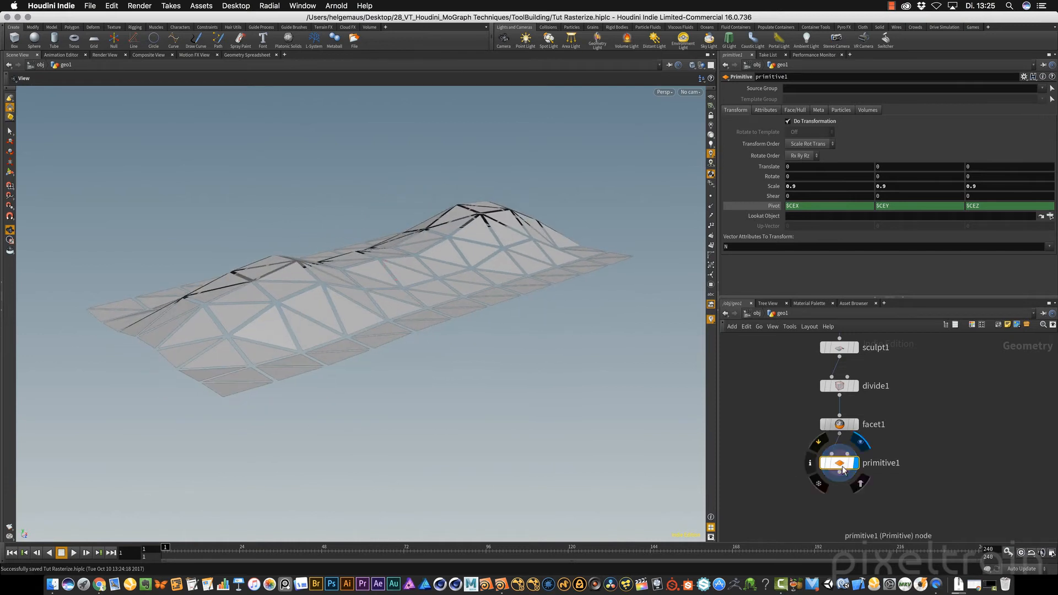
key("Tab")
type("poly")
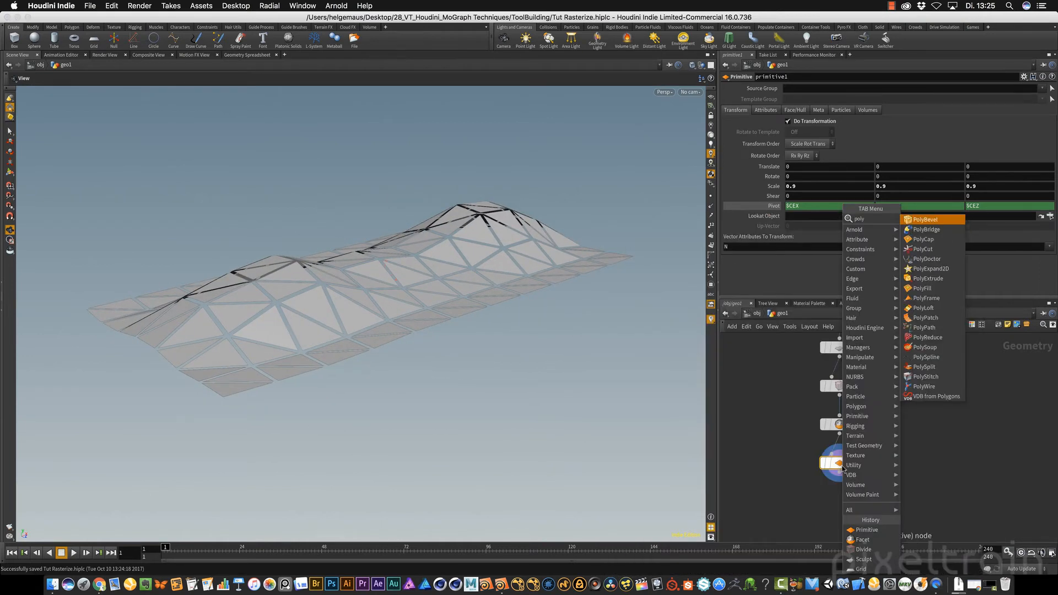
type(" ex")
key("Return")
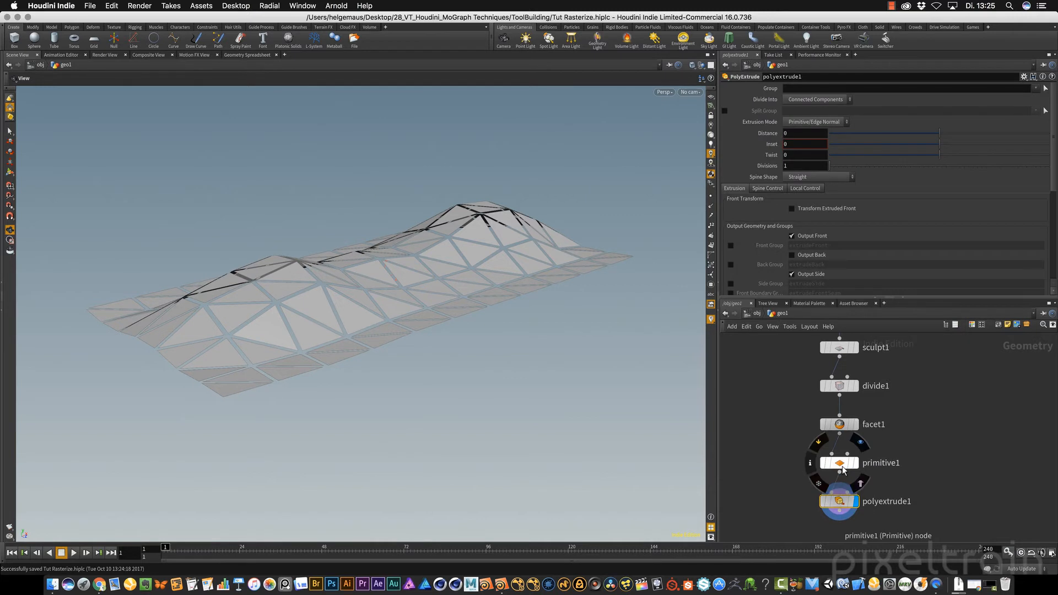
Show polyextrude1's handles in the viewport, pull the panels to a negative thickness and set the Distance to -0.07
key("Return")
left_click_drag(504, 263, 444, 293, "alt")
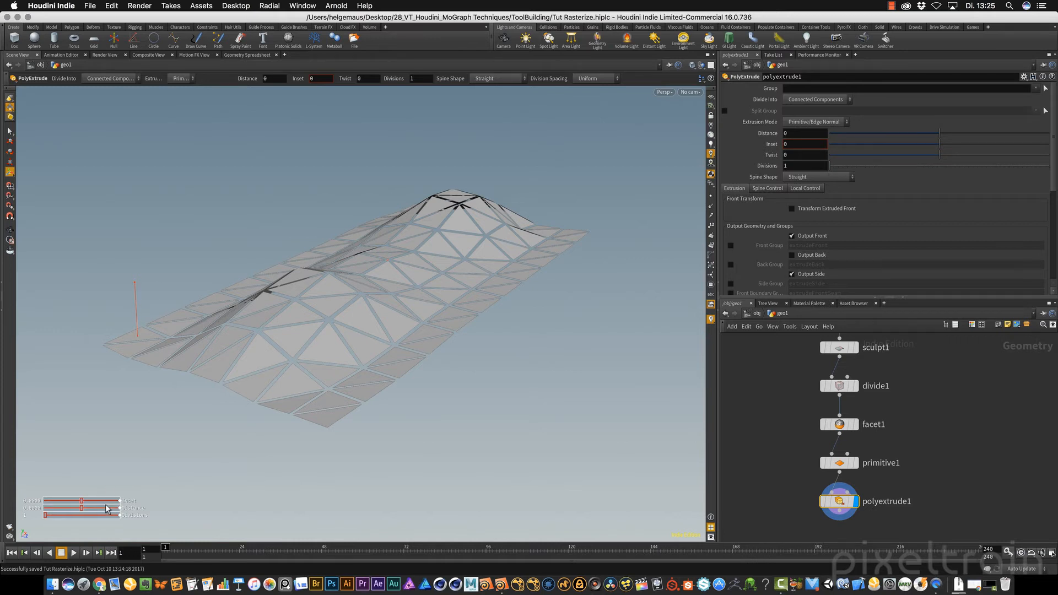
left_click_drag(83, 507, 82, 510)
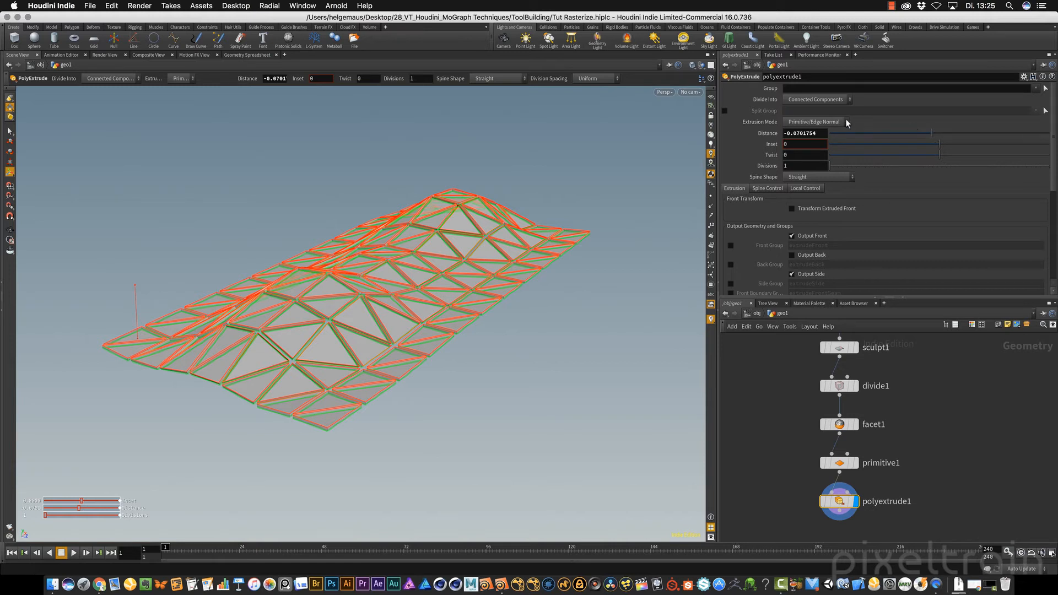
left_click_drag(135, 289, 131, 287)
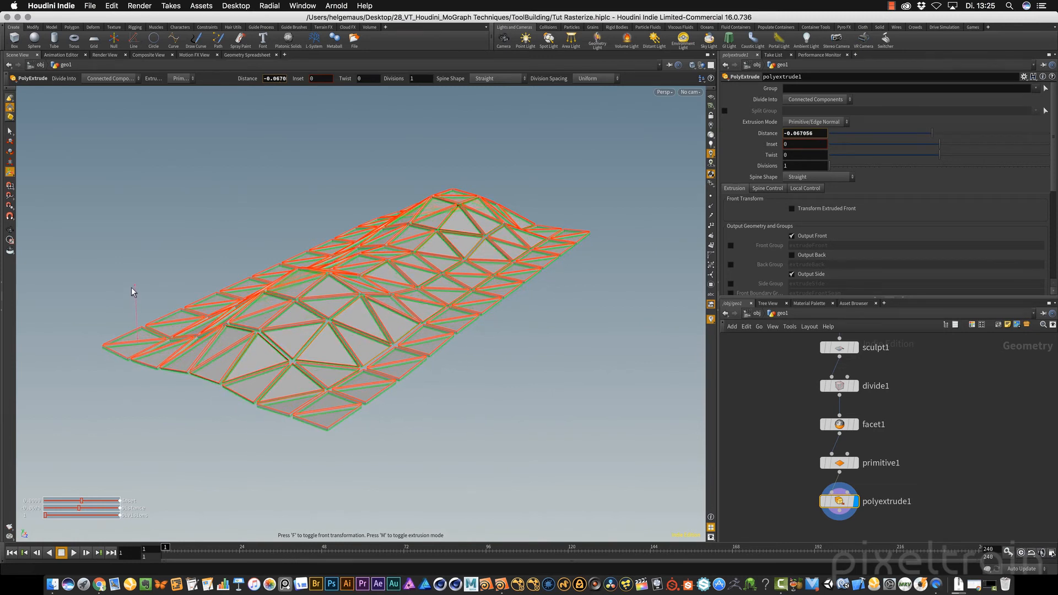
key("Escape")
left_click_drag(349, 386, 430, 352)
key("Return")
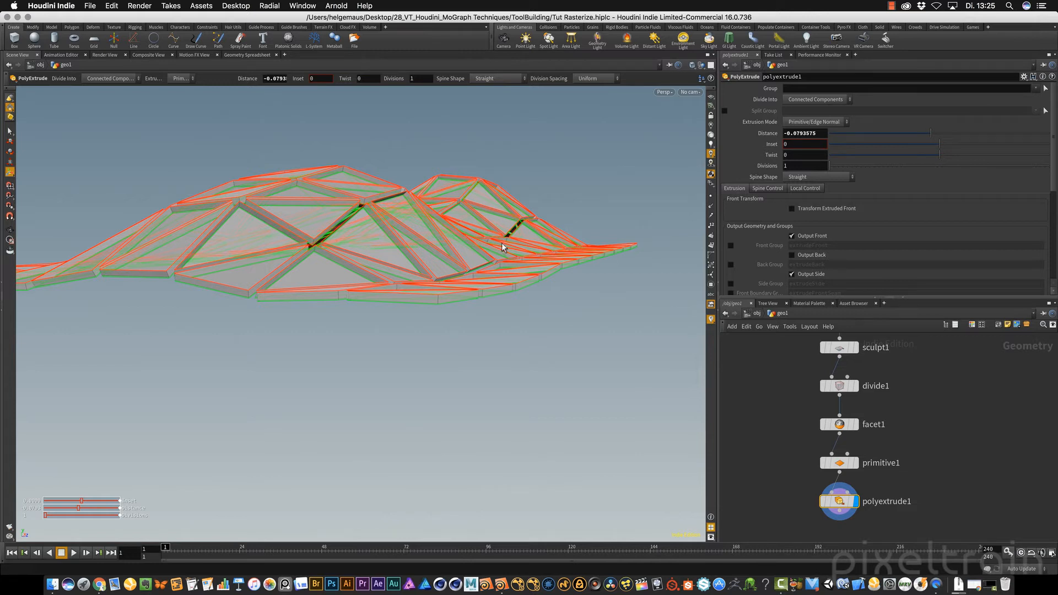
left_click_drag(800, 133, 847, 133)
key("BackSpace")
key("Return")
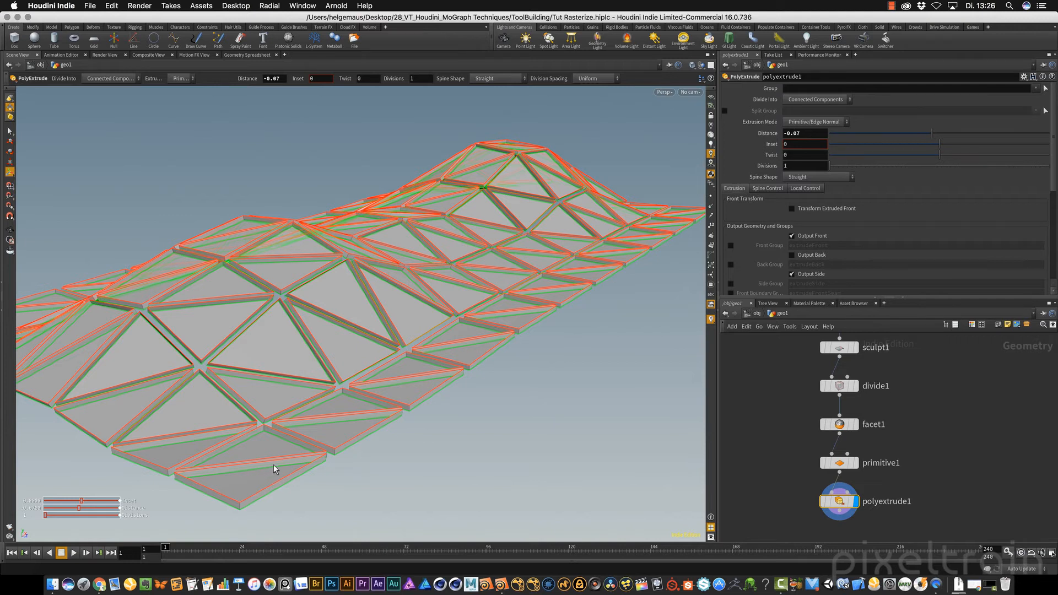
Enable Output Back on polyextrude1 to close the panels, and check the result from several sides
left_click(796, 255)
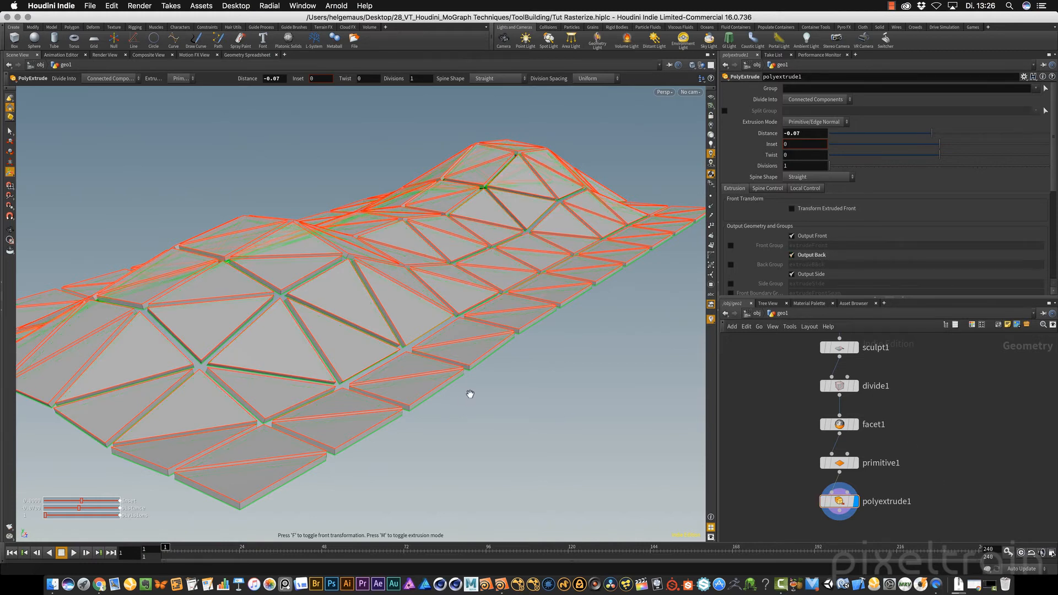
scroll(468, 394, "down", 3)
mouse_move(456, 389)
left_mouse_down("alt")
mouse_move(423, 420)
mouse_move(521, 362)
mouse_move(562, 368)
mouse_move(404, 378)
mouse_move(463, 335)
mouse_move(449, 369)
mouse_move(321, 370)
mouse_move(445, 392)
mouse_move(456, 376)
left_mouse_up("alt")
key("Return")
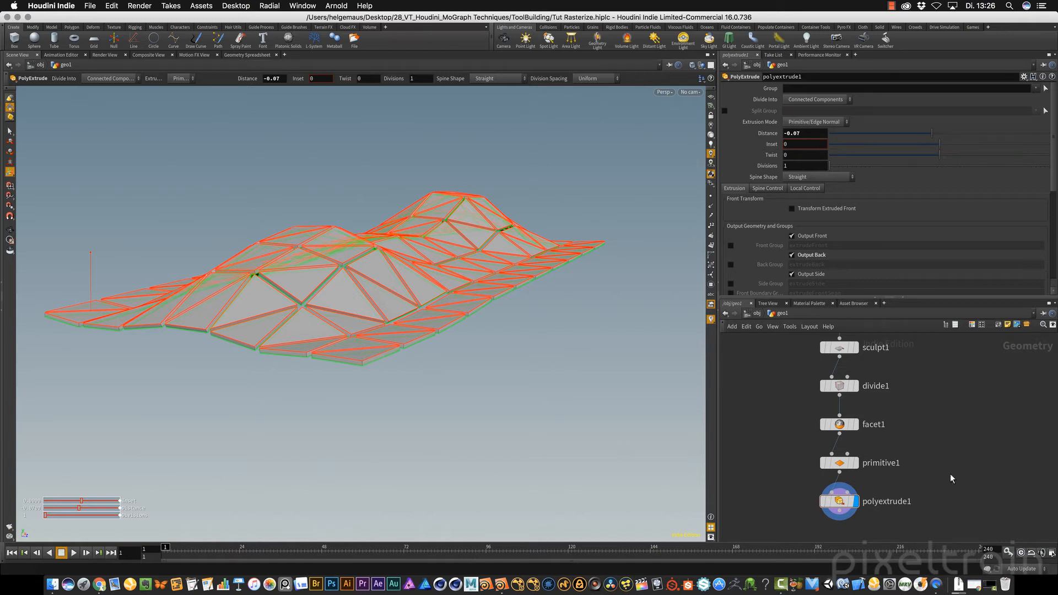
Append a PolyBevel node to polyextrude1, switch to the View tool and bring the extruded panels closer
middle_click_drag(951, 477, 943, 383)
key("Tab")
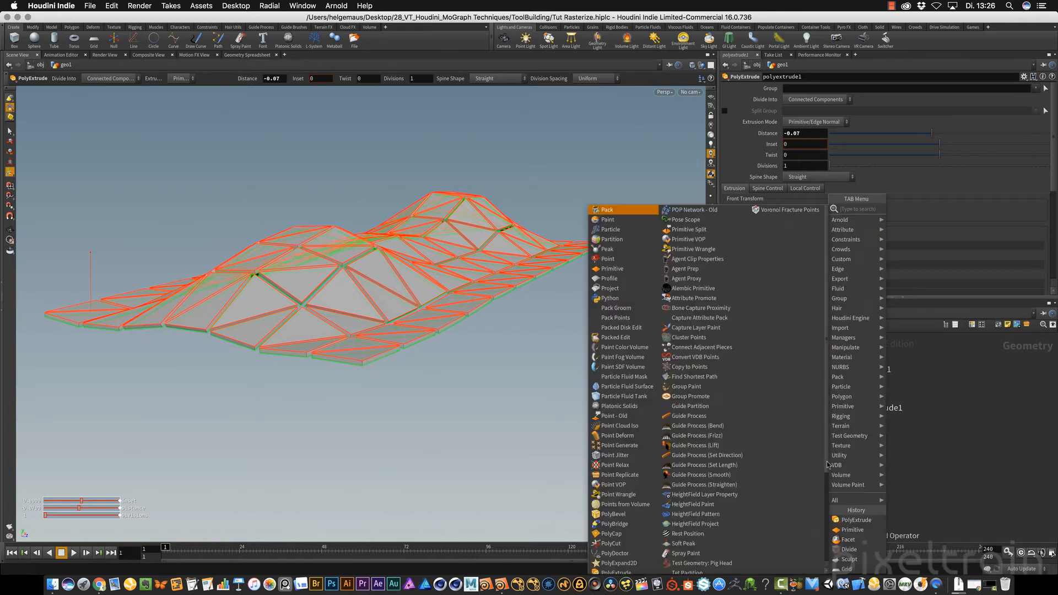
type("poly bevel")
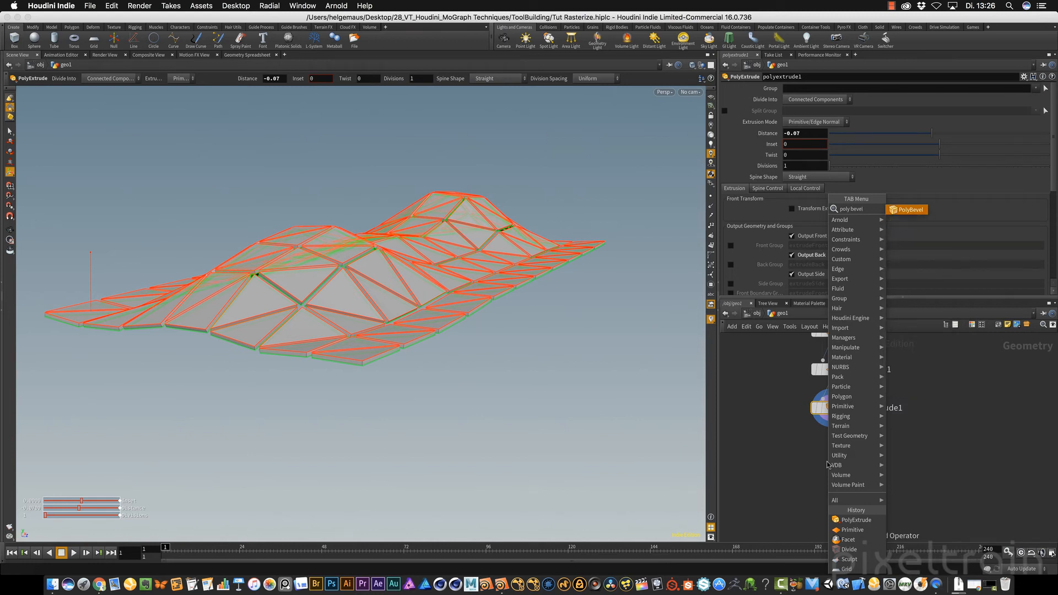
key("Return")
right_click(399, 261)
key("Escape")
key("Escape")
left_click_drag(402, 256, 420, 279)
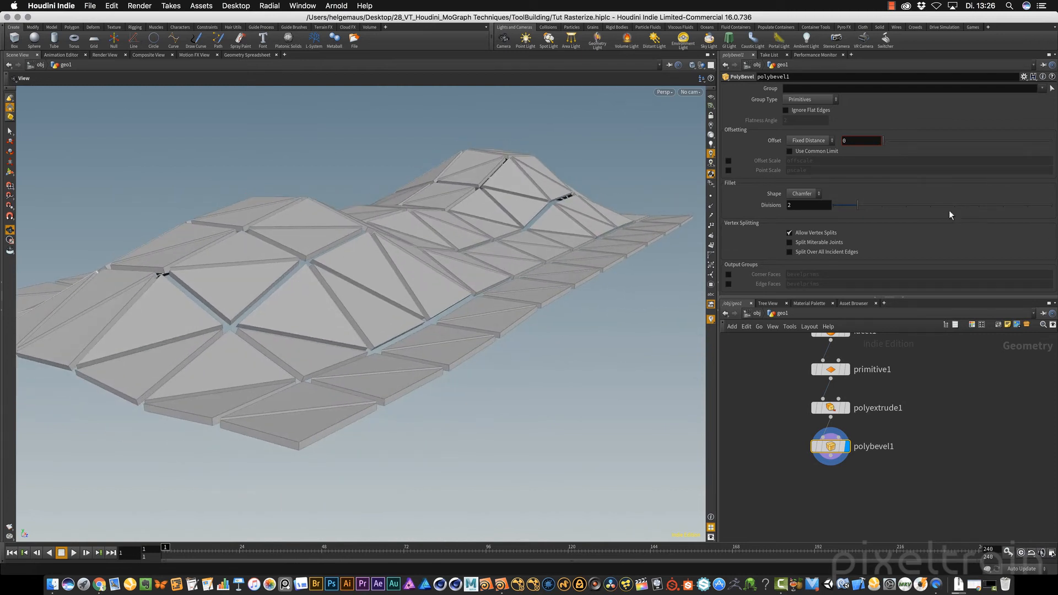
Set polybevel1's fillet Shape to Round with 3 divisions and raise its fixed-distance Offset to 0.017
left_click(811, 194)
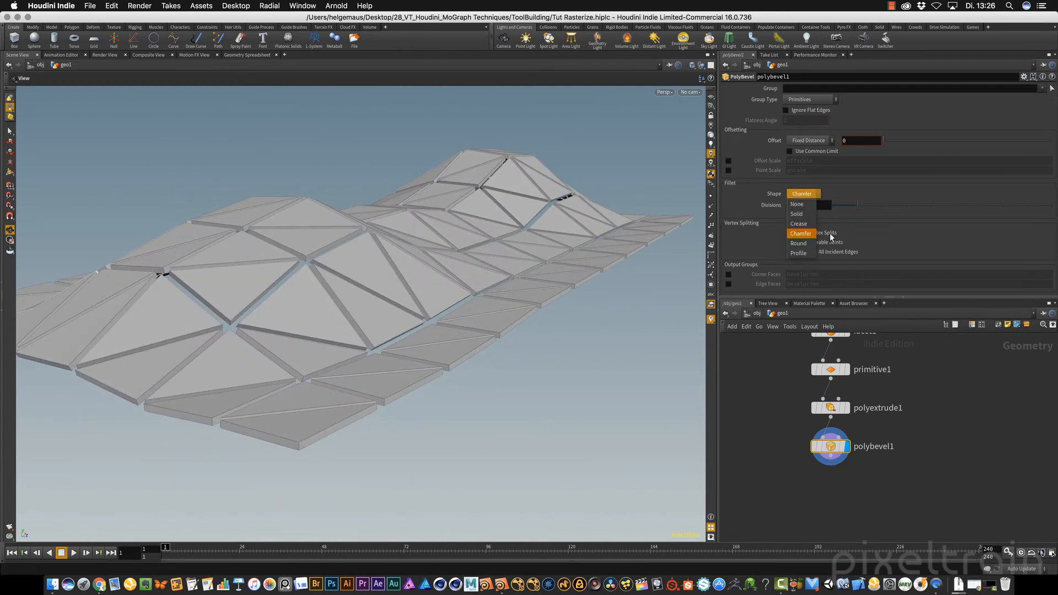
left_click(803, 245)
double_click(792, 206)
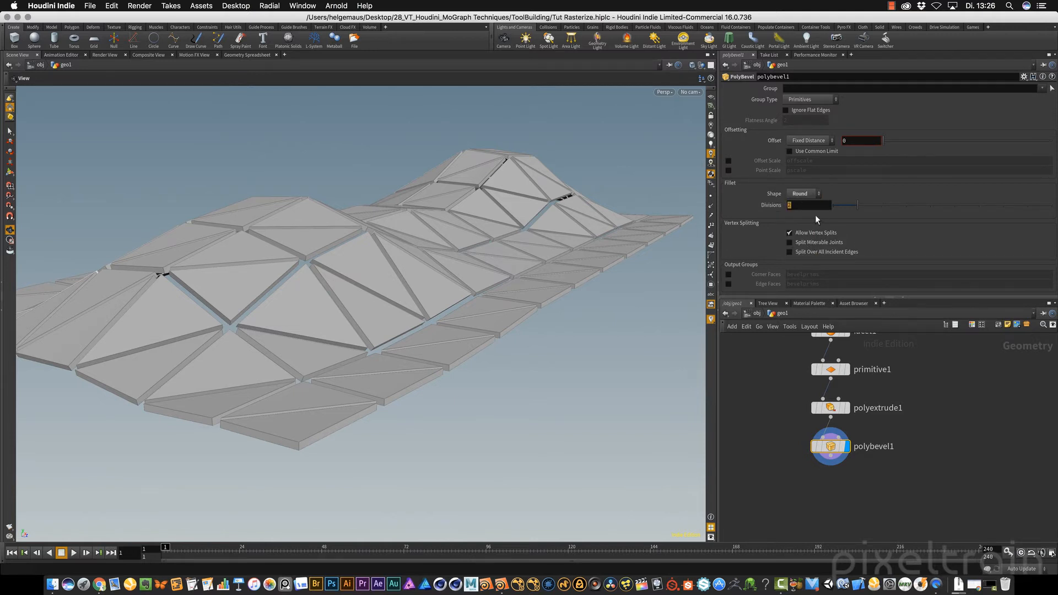
key("Tab")
left_click_drag(884, 139, 885, 137)
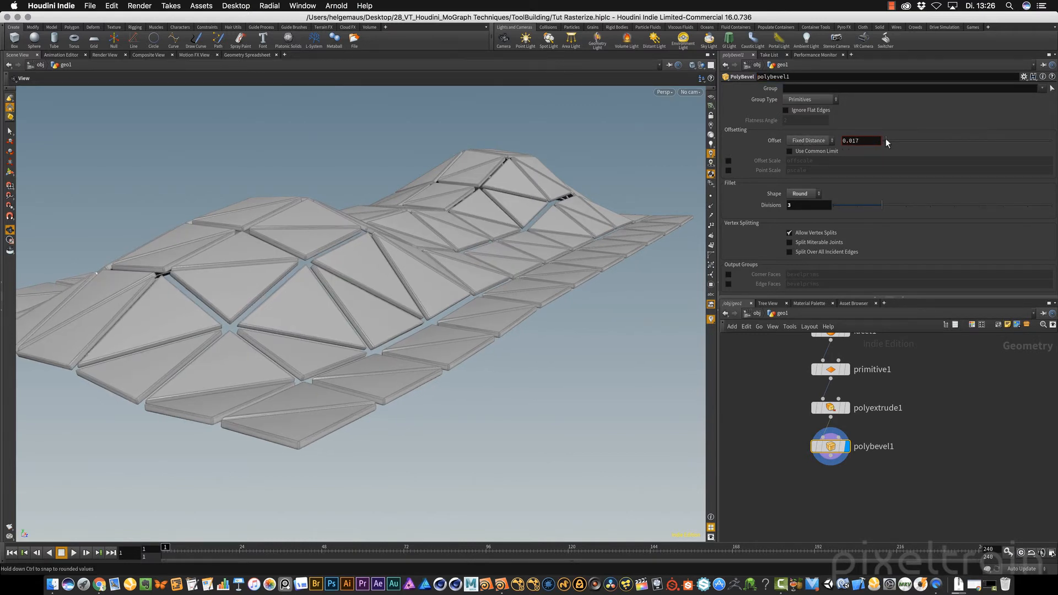
Examine a panel corner up close, reduce polybevel1's Offset to 0.005 with Use Common Limit enabled, and save the scene
right_click_drag(220, 458, 382, 424)
left_click_drag(383, 425, 428, 320)
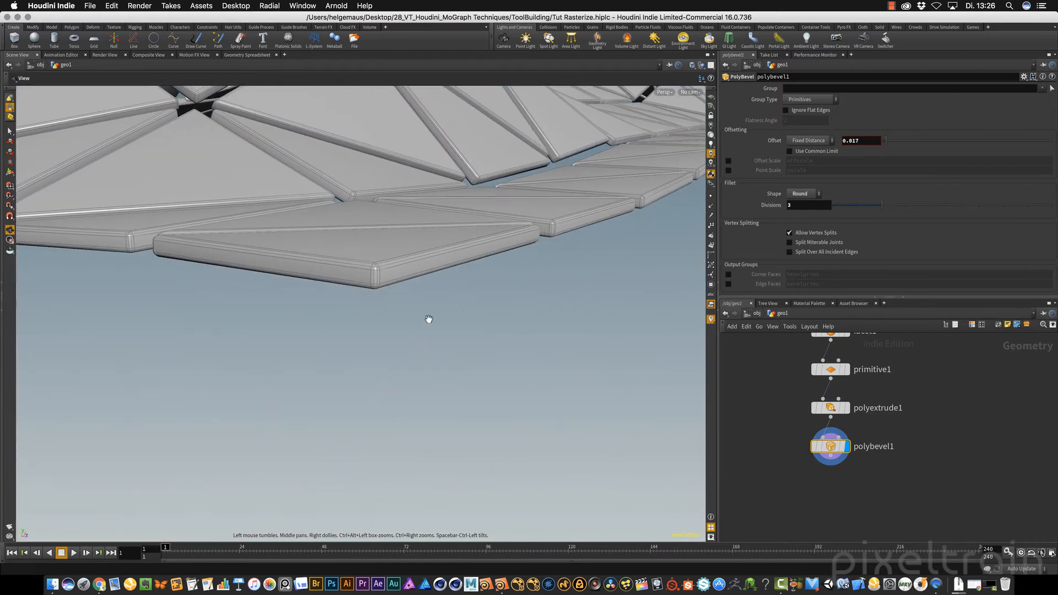
right_click_drag(363, 266, 411, 261)
middle_click_drag(424, 243, 381, 236)
right_click_drag(378, 315, 394, 314)
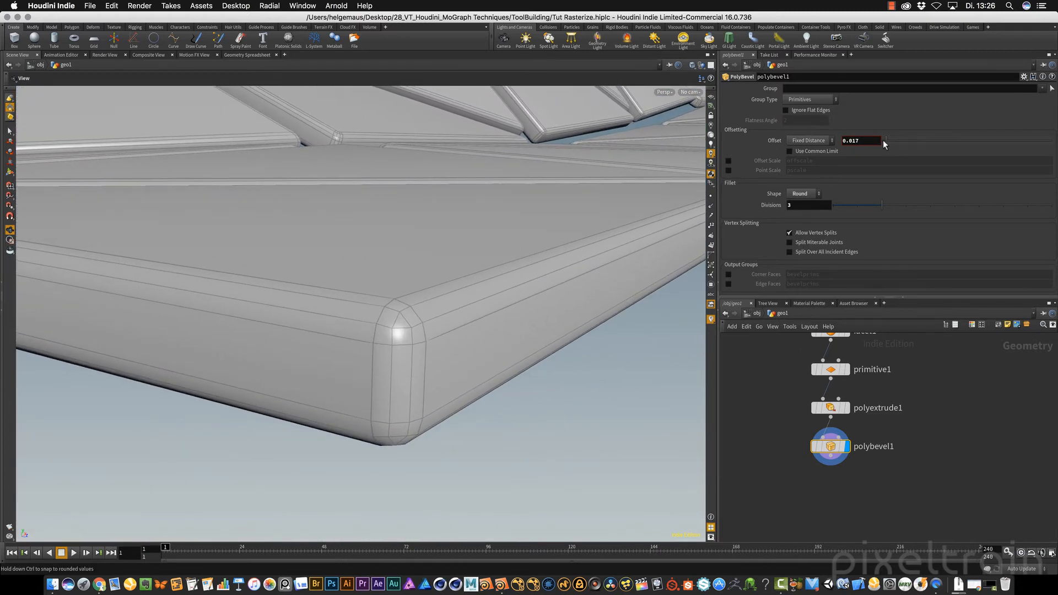
mouse_move(885, 140)
left_mouse_down()
mouse_move(904, 140)
mouse_move(885, 141)
left_mouse_up()
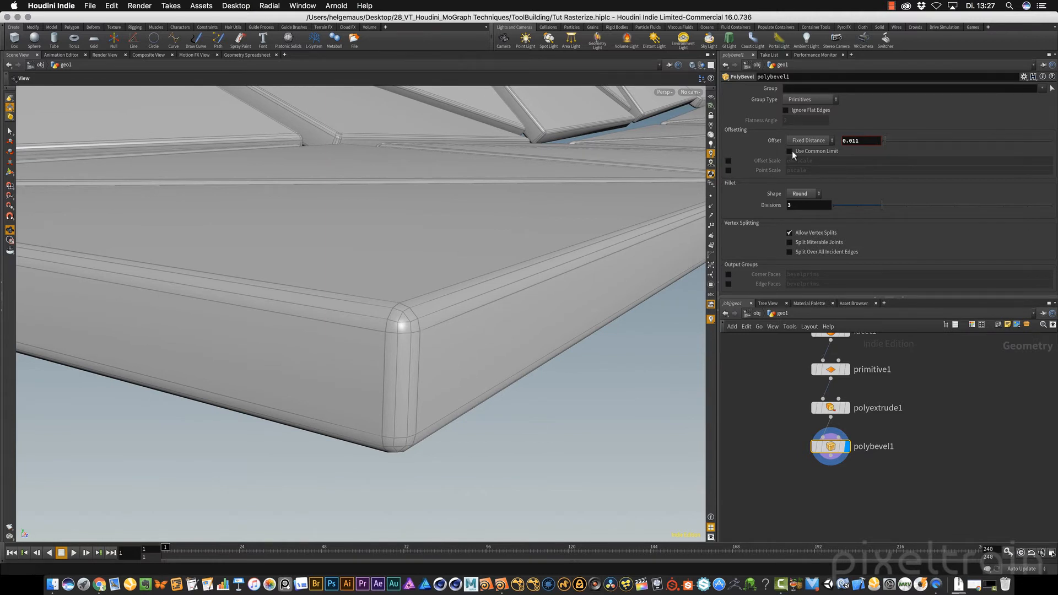
mouse_move(883, 141)
left_mouse_down()
mouse_move(896, 140)
mouse_move(884, 140)
left_mouse_up()
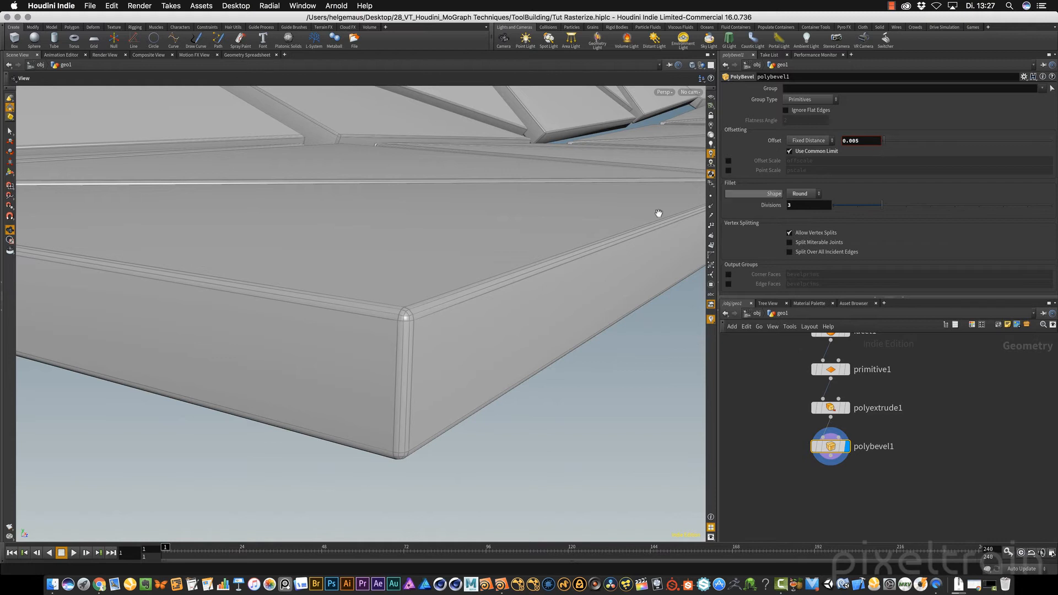
right_click_drag(557, 234, 322, 273)
left_click_drag(321, 274, 437, 269)
key("super+s")
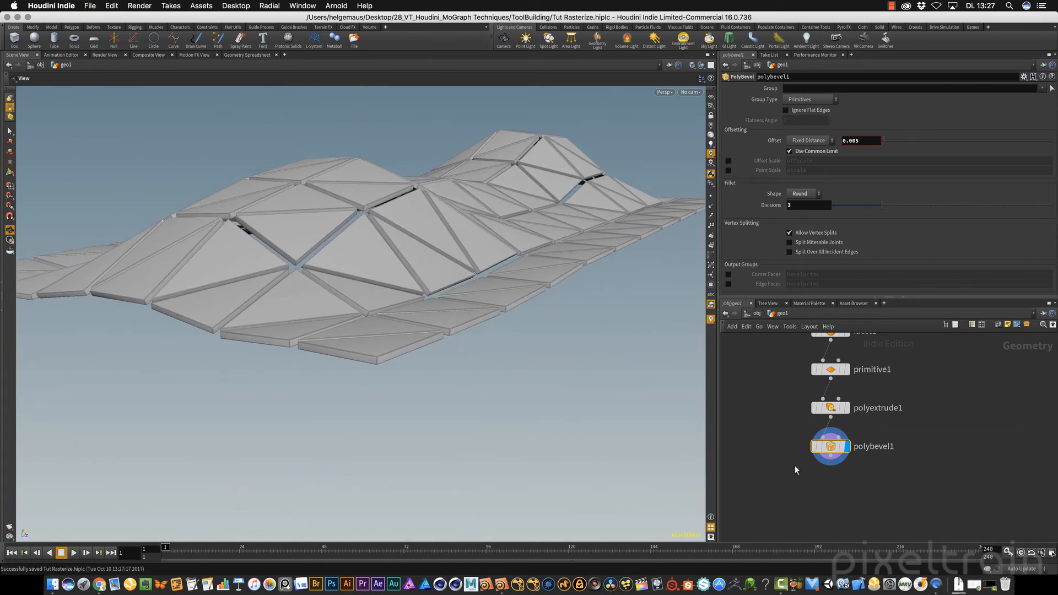
Add a Null node below polybevel1 and connect polybevel1's output to it
mouse_move(816, 489)
middle_mouse_down()
mouse_move(806, 462)
mouse_move(810, 475)
middle_mouse_up()
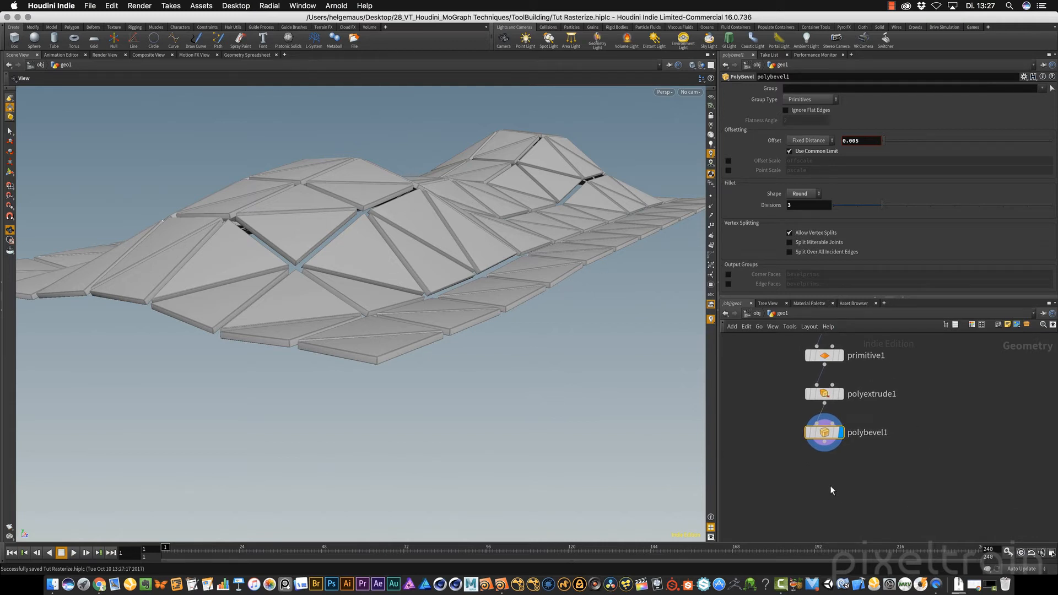
key("Tab")
type("nu")
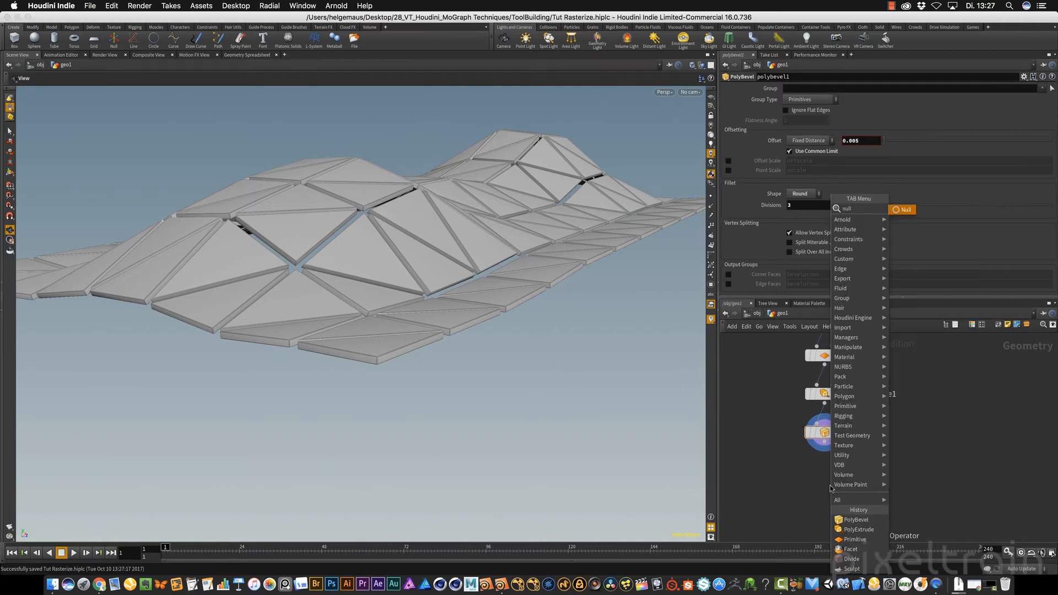
key("Return")
left_click(830, 485)
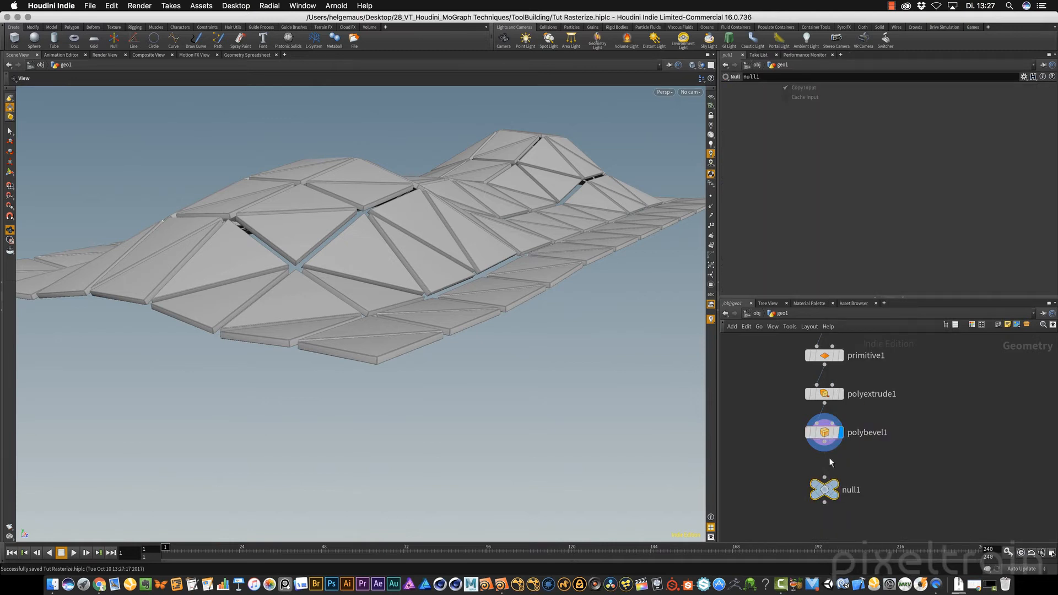
left_click_drag(825, 442, 825, 482)
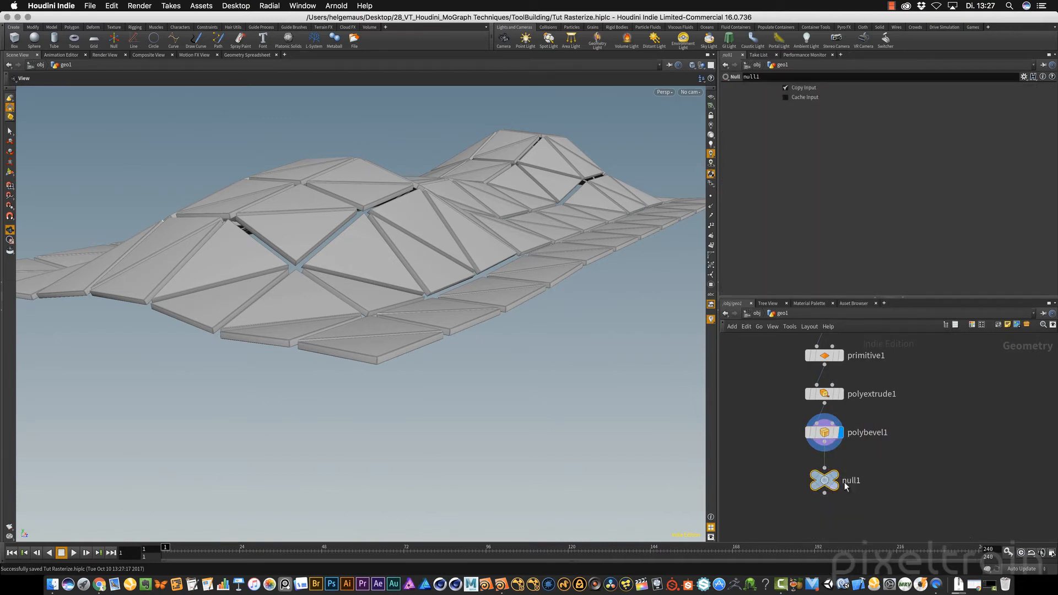
Rename the null node at the end of the chain to OUT_Rasterize
double_click(849, 481)
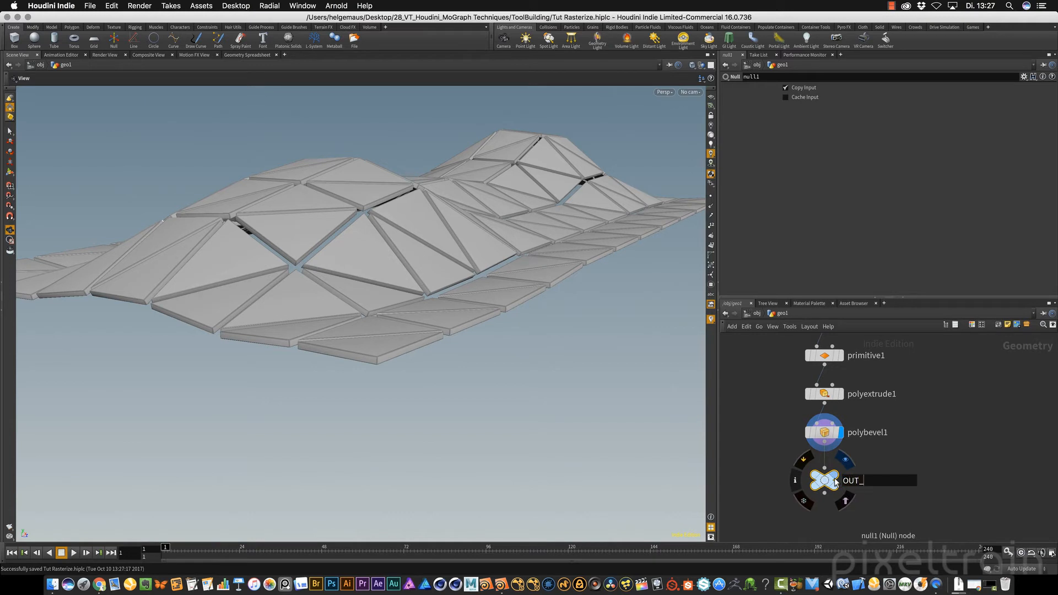
type("OUT_Rasterize")
key("Return")
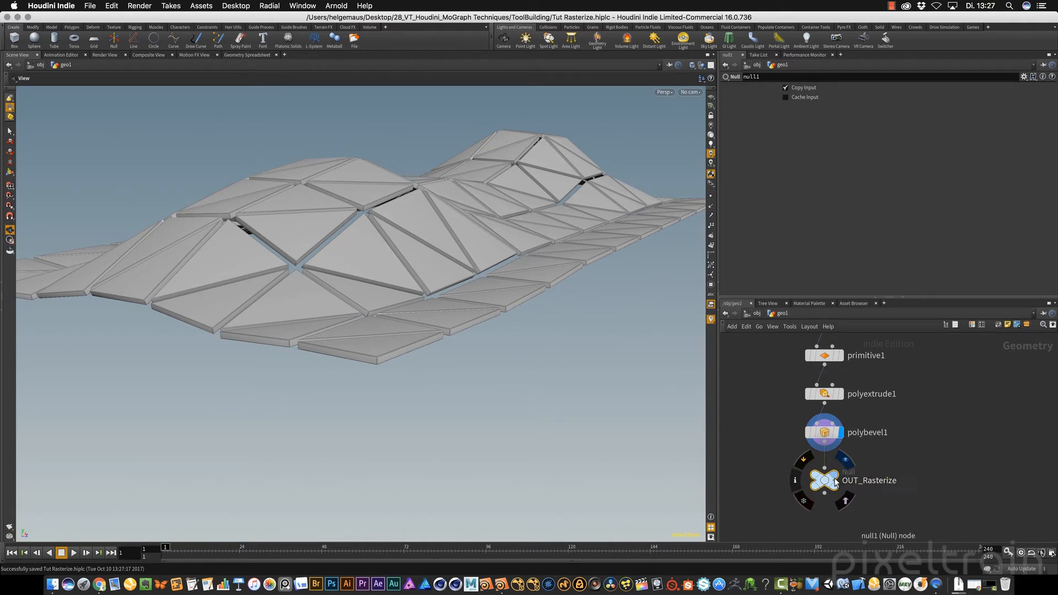
Colour the OUT_Rasterize node black and make it the displayed node of the network
key("c")
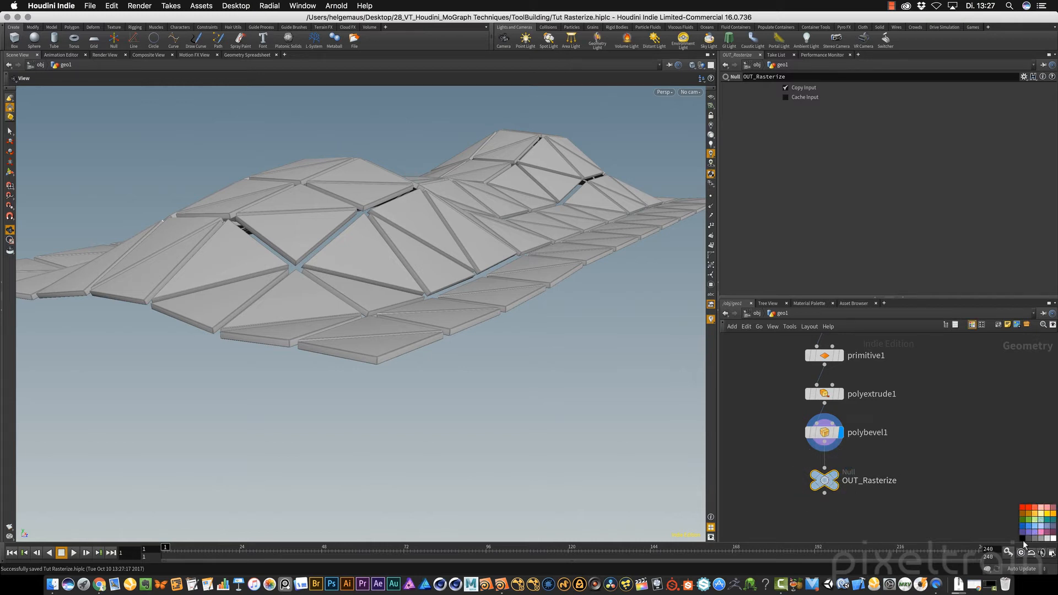
left_click(1022, 538)
left_click(833, 474)
middle_click_drag(955, 453, 937, 472)
scroll(937, 472, "down", 4)
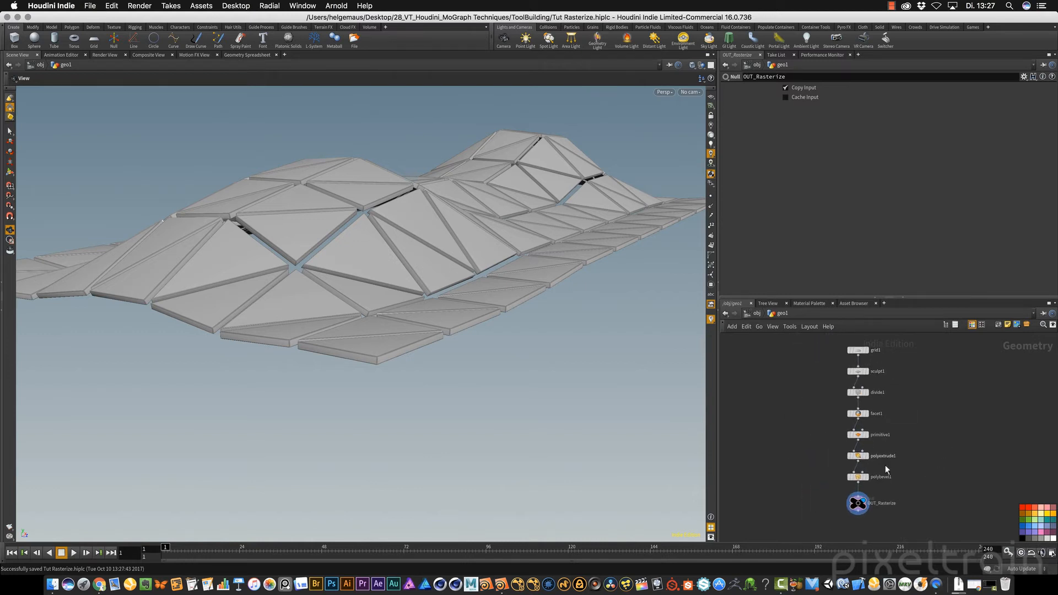
key("c")
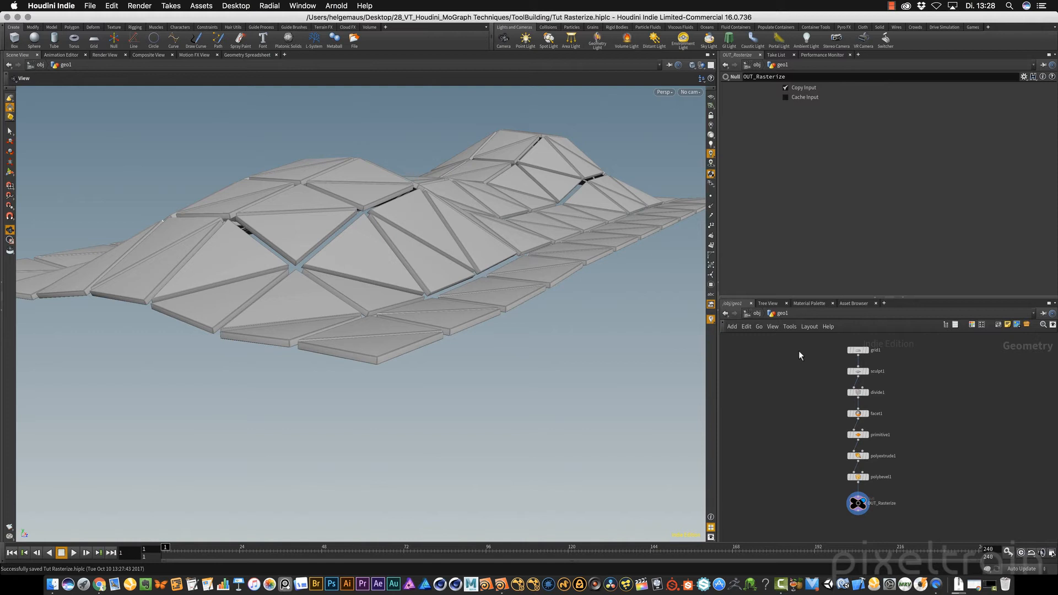
Set primitive1's Scale to 0.93 on all three axes to narrow the gaps between panels, and save the scene
left_click(861, 435)
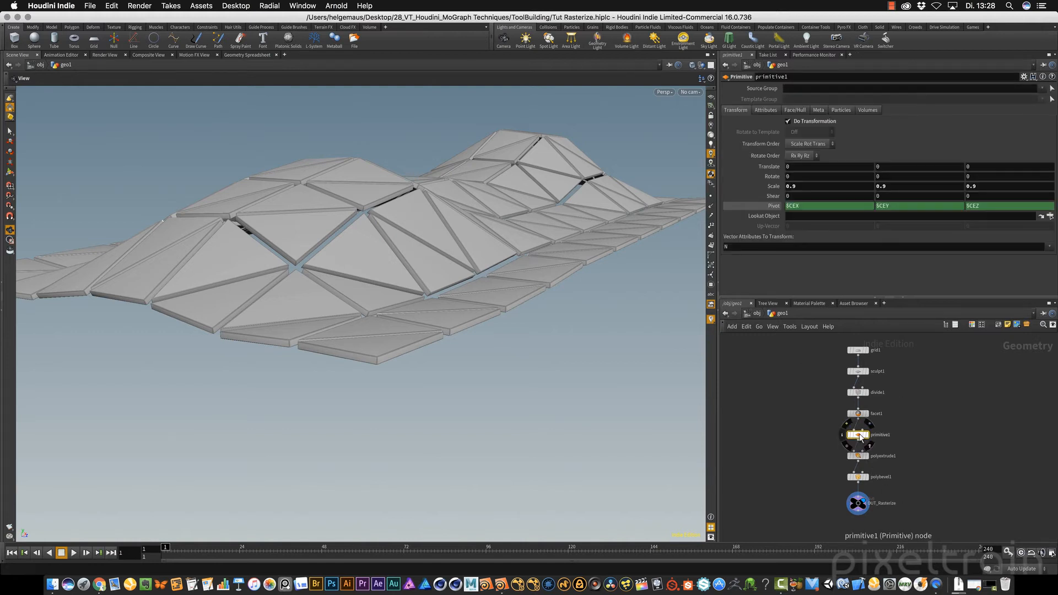
middle_click_drag(769, 187, 789, 197)
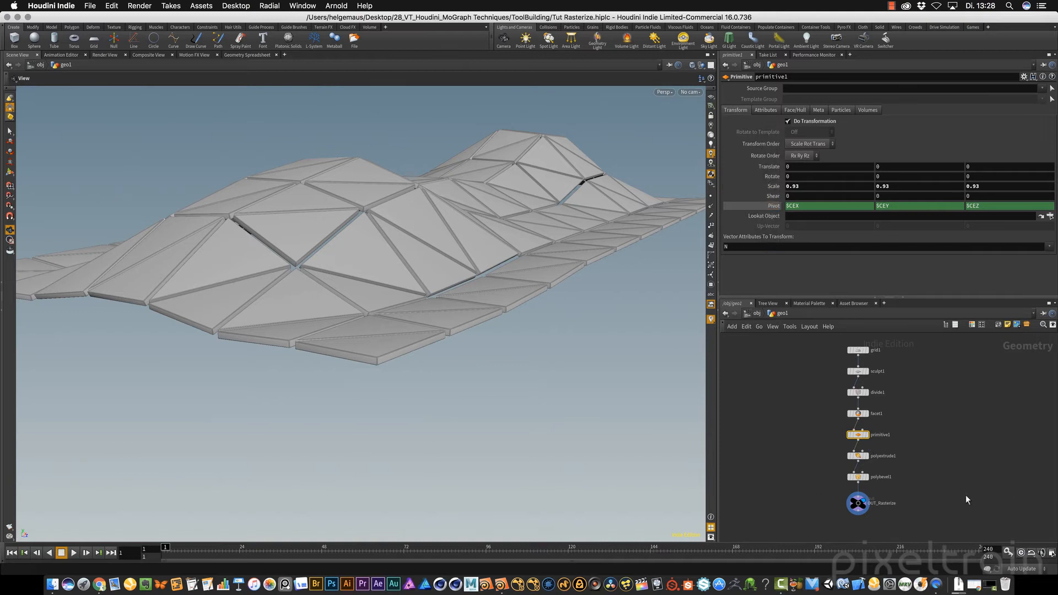
key("ctrl+s")
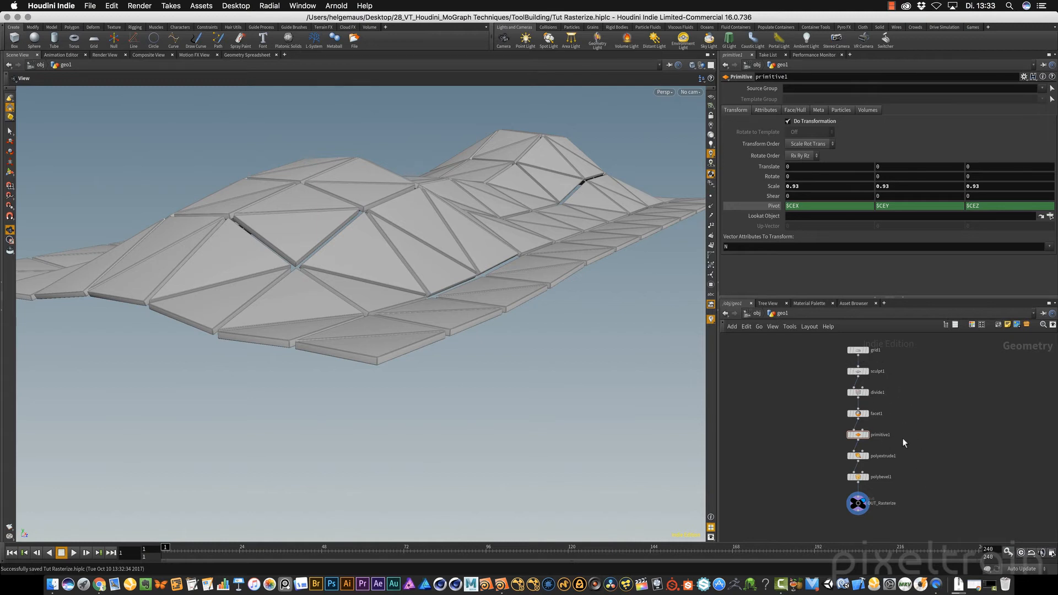
Compare the panel landscape with the reference image in the composite view, and set the scene display to the facet1 node
scroll(886, 439, "up", 3)
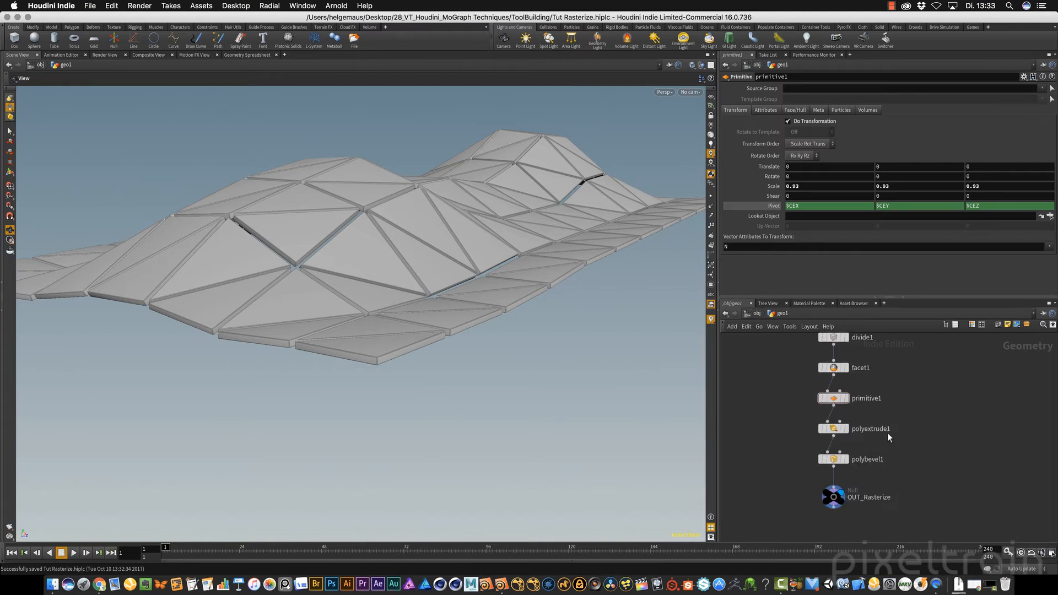
left_click_drag(472, 295, 407, 237)
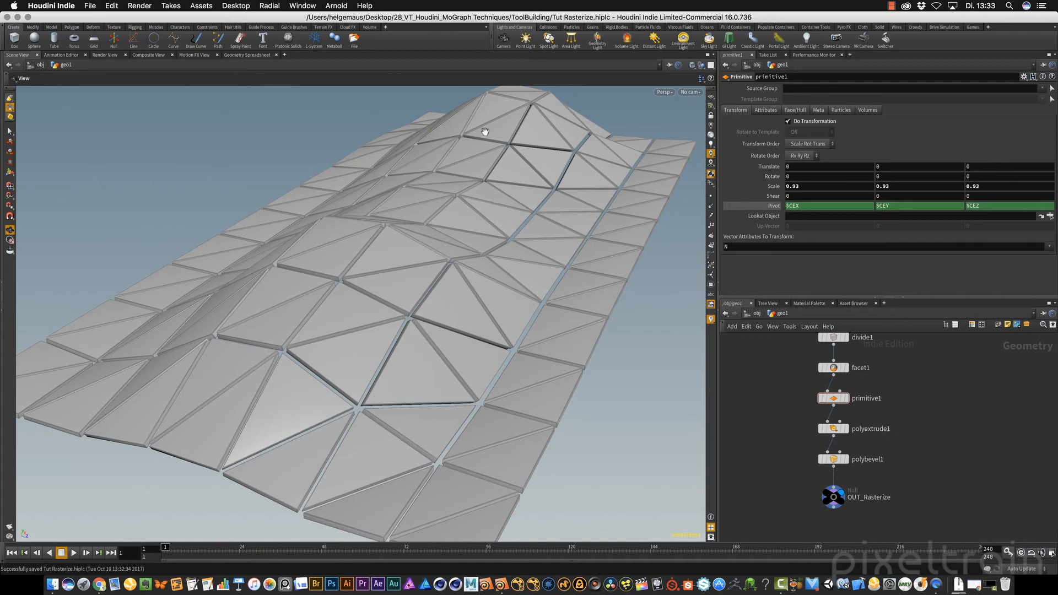
left_click(152, 55)
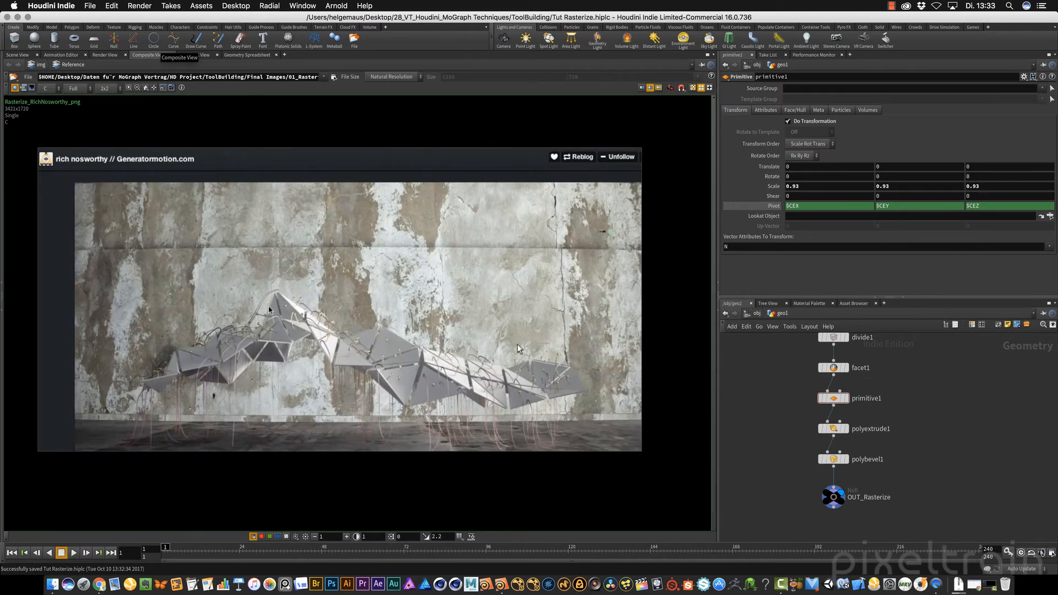
left_click(16, 56)
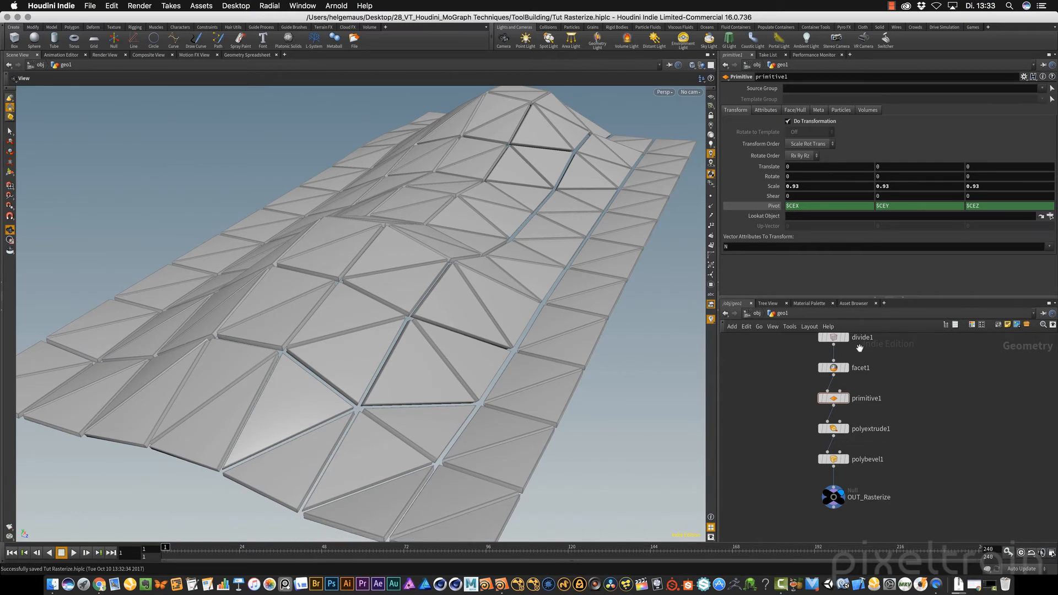
left_click(846, 398)
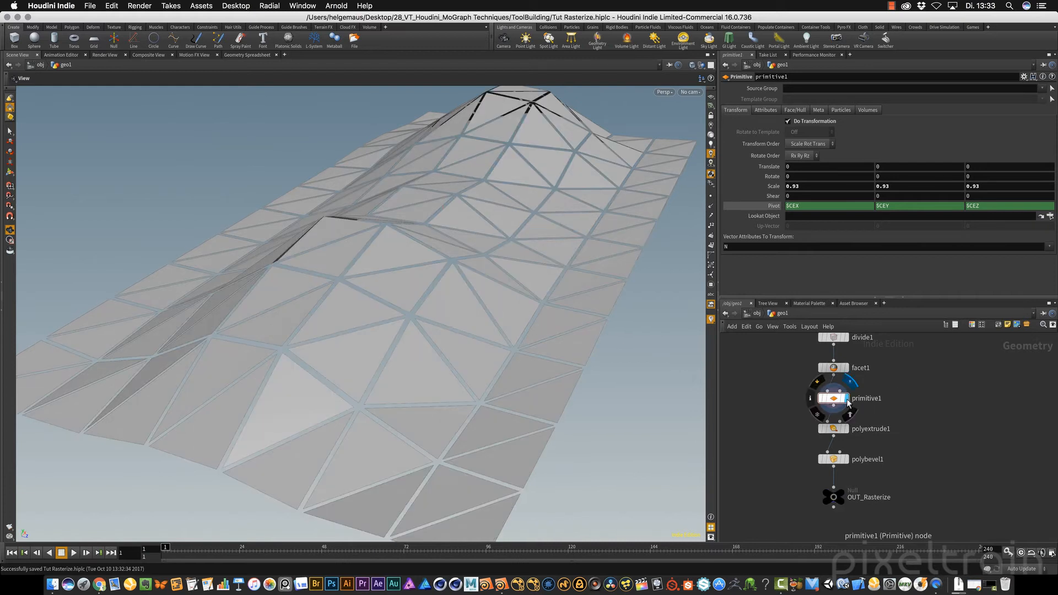
left_click(847, 369)
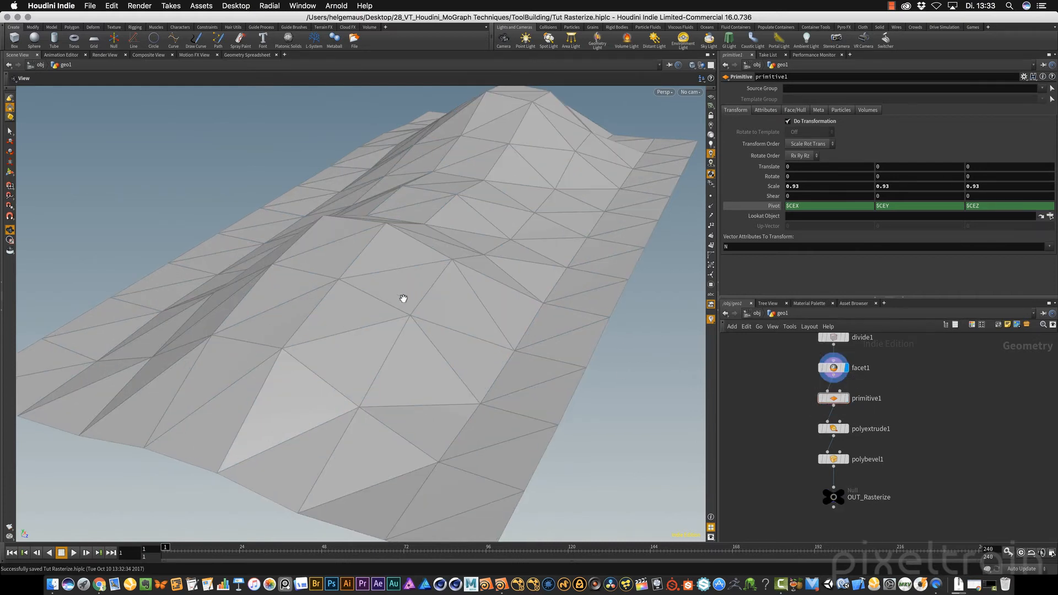
left_click_drag(491, 200, 449, 365)
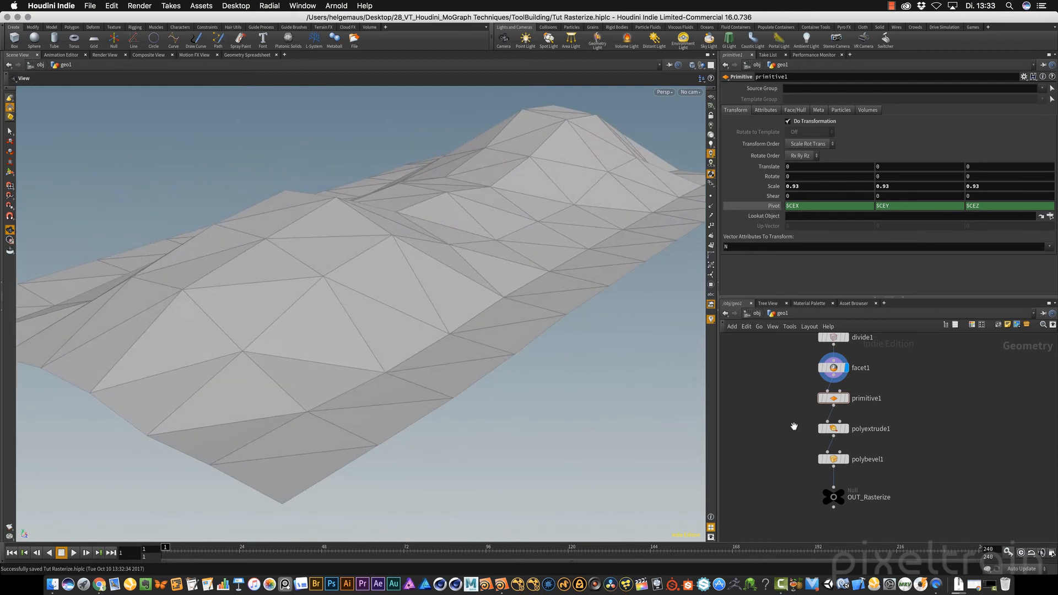
Move the four nodes from primitive1 to OUT_Rasterize sideways as a separate branch below facet1
left_click_drag(951, 388, 781, 530)
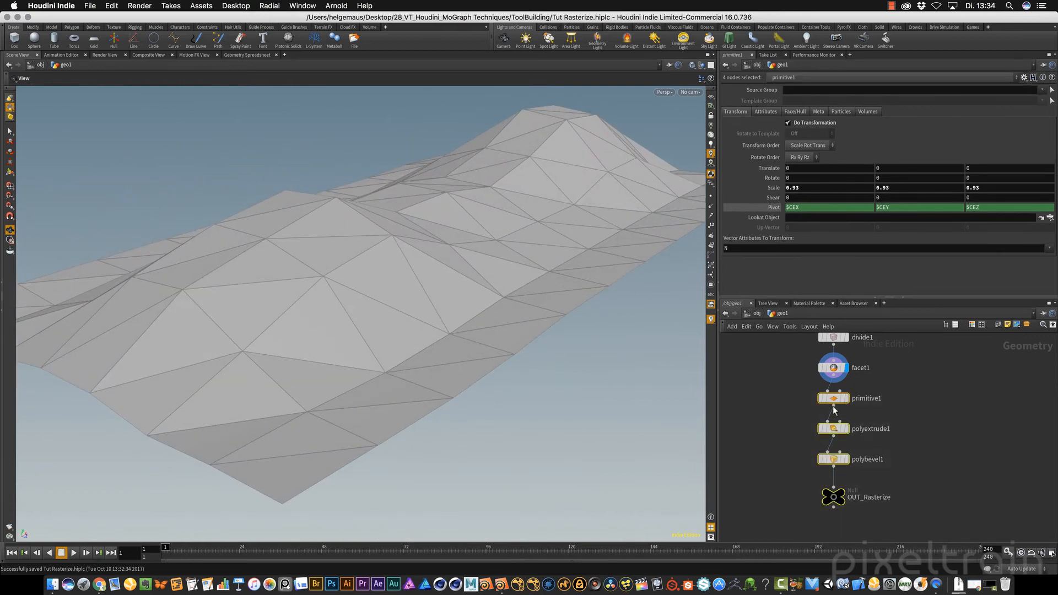
left_click_drag(834, 401, 738, 396)
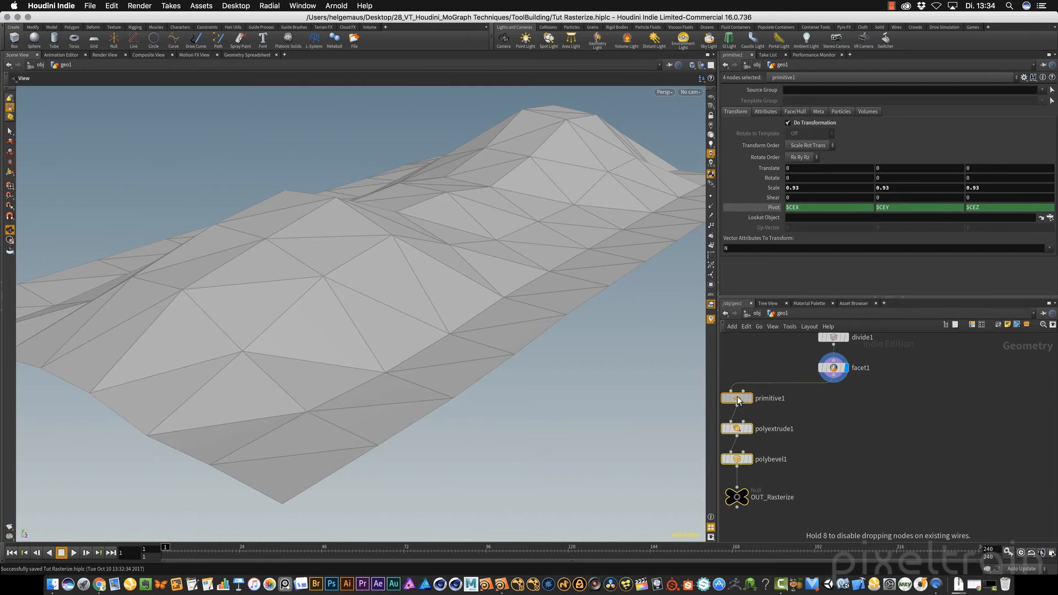
left_click(858, 414)
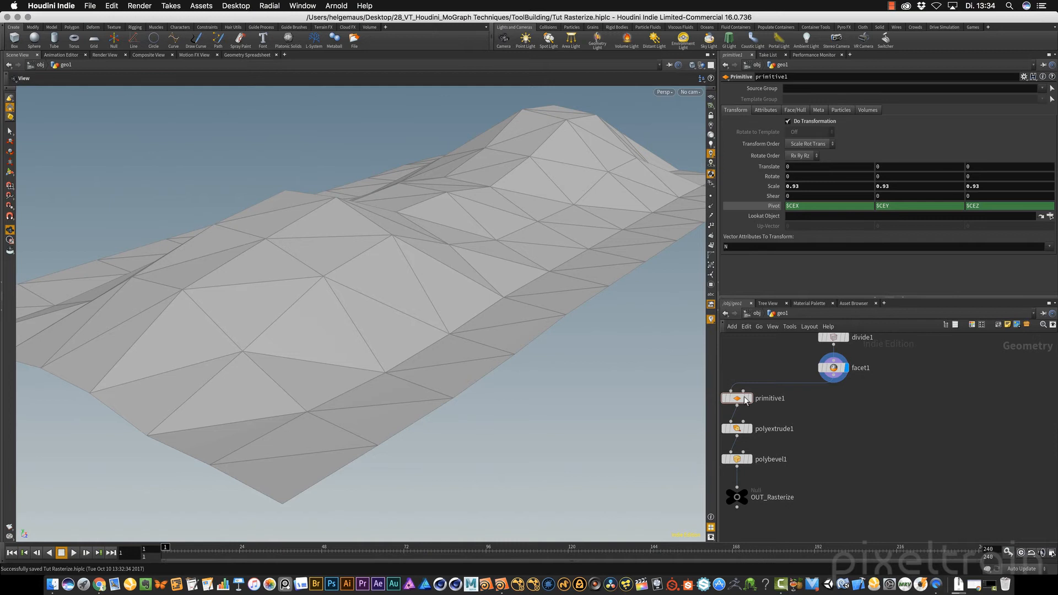
Add a second Primitive node beside the existing branch, connect facet1's output to it and display it
key("Tab")
type("pri")
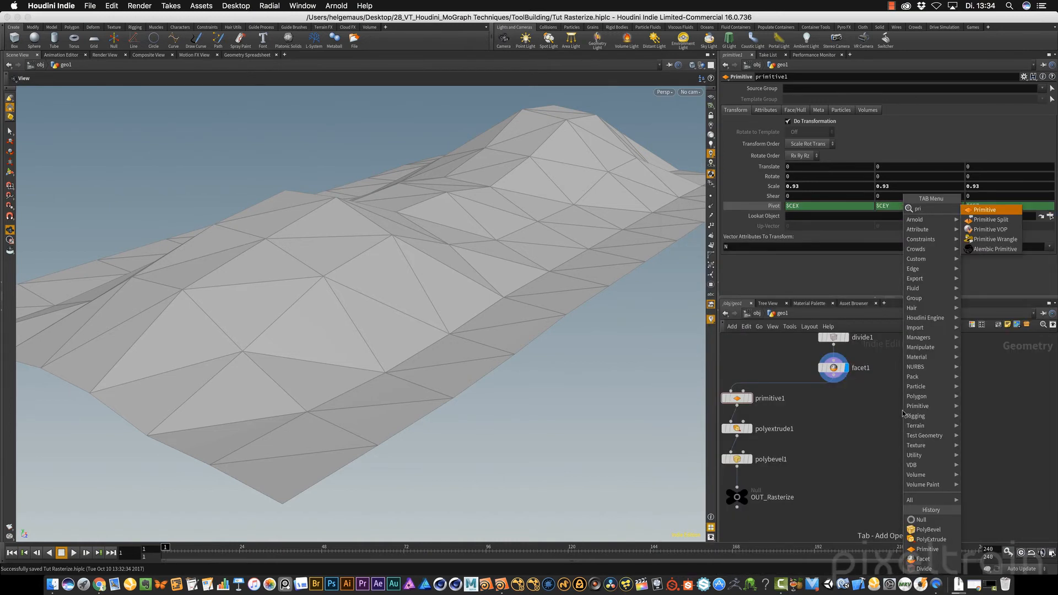
key("Return")
left_click(793, 457)
left_click_drag(793, 458, 920, 410)
left_click_drag(838, 381, 917, 402)
mouse_move(935, 414)
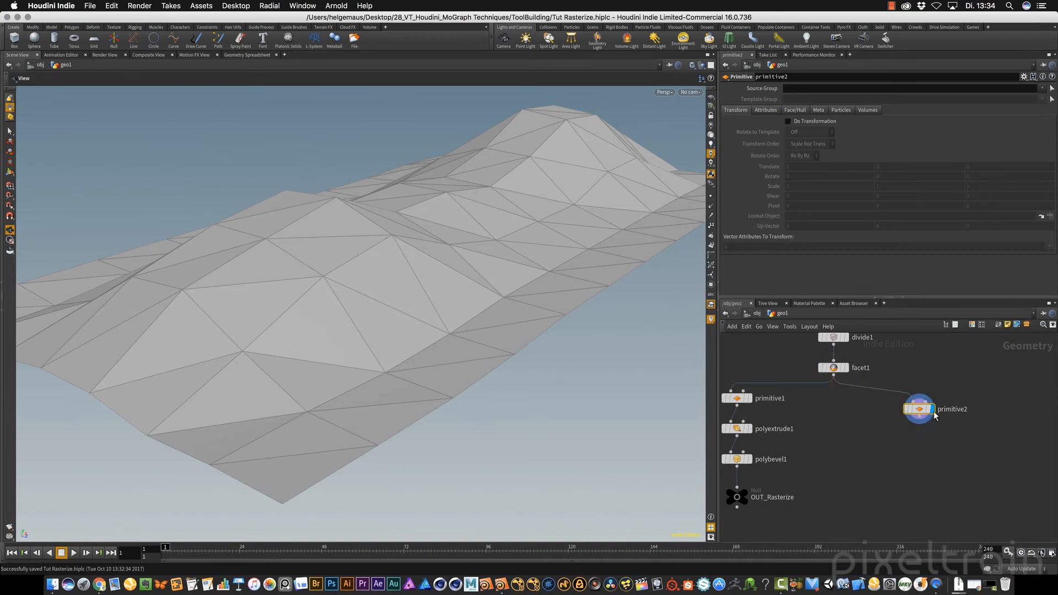
left_click_drag(923, 412, 921, 409)
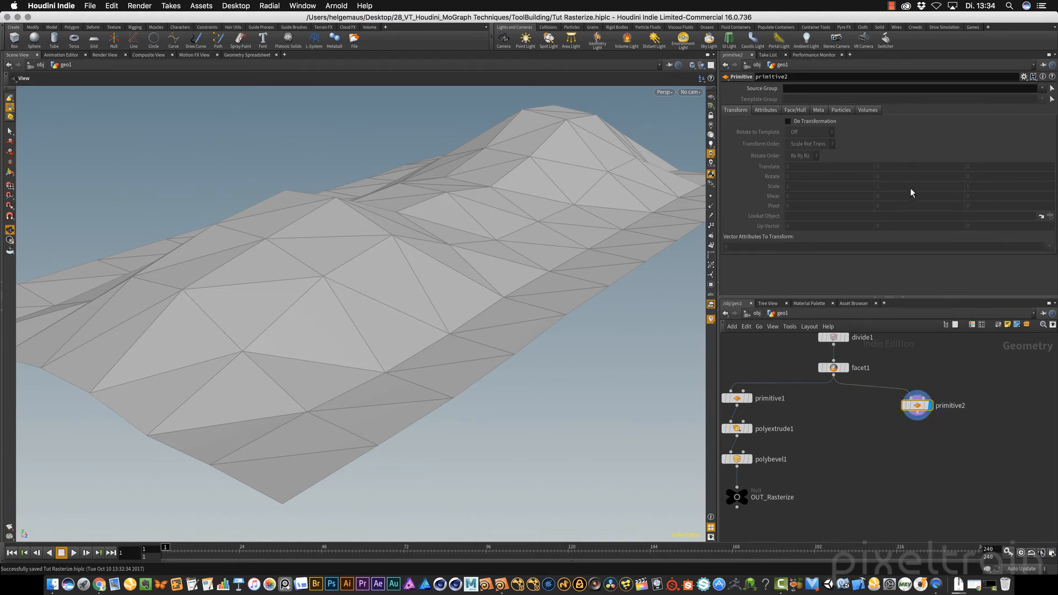
Enable Do Transformation on primitive2 and set its Scale to 0 on all three axes
left_click(790, 122)
middle_click_drag(774, 187, 730, 183)
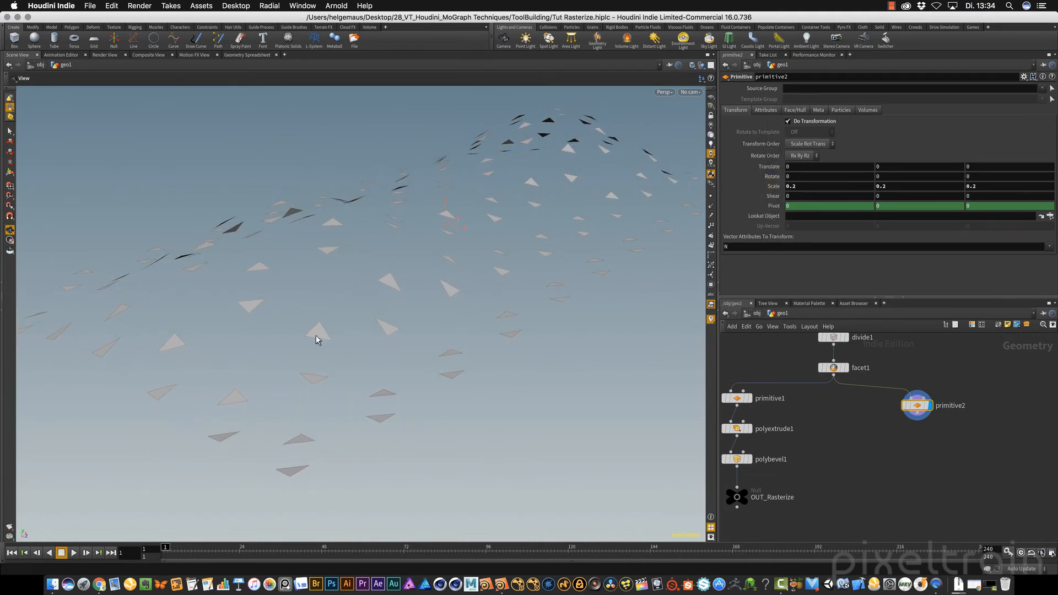
left_click(792, 187)
type("0")
key("Tab")
type("0")
key("Tab")
type("0")
key("Tab")
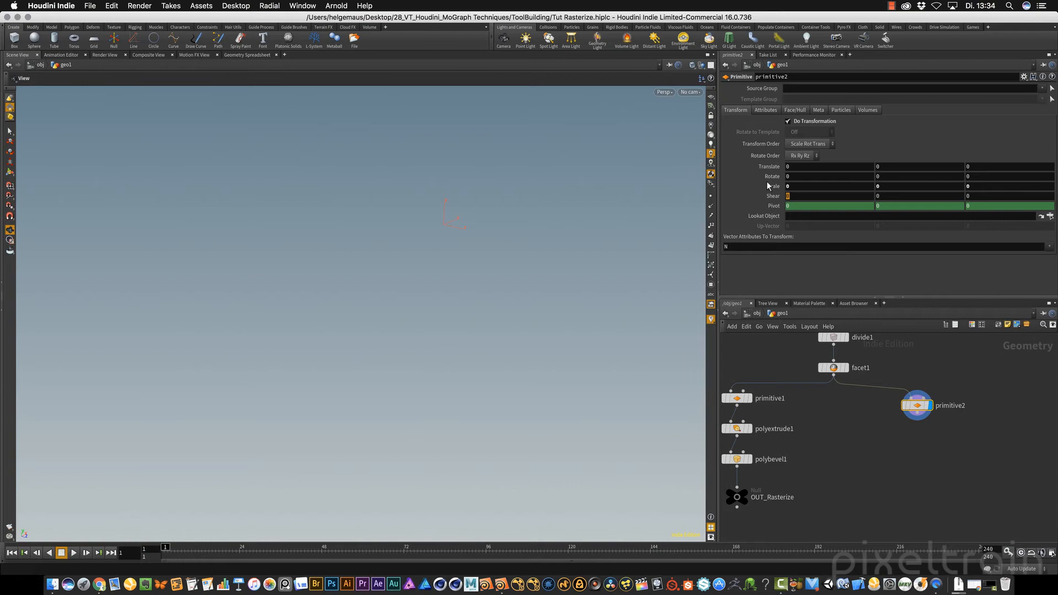
With point display on, add a displayed Fuse node below primitive2 with Keep Consolidated Points enabled, and compare both nodes' geometry info
middle_click(917, 406)
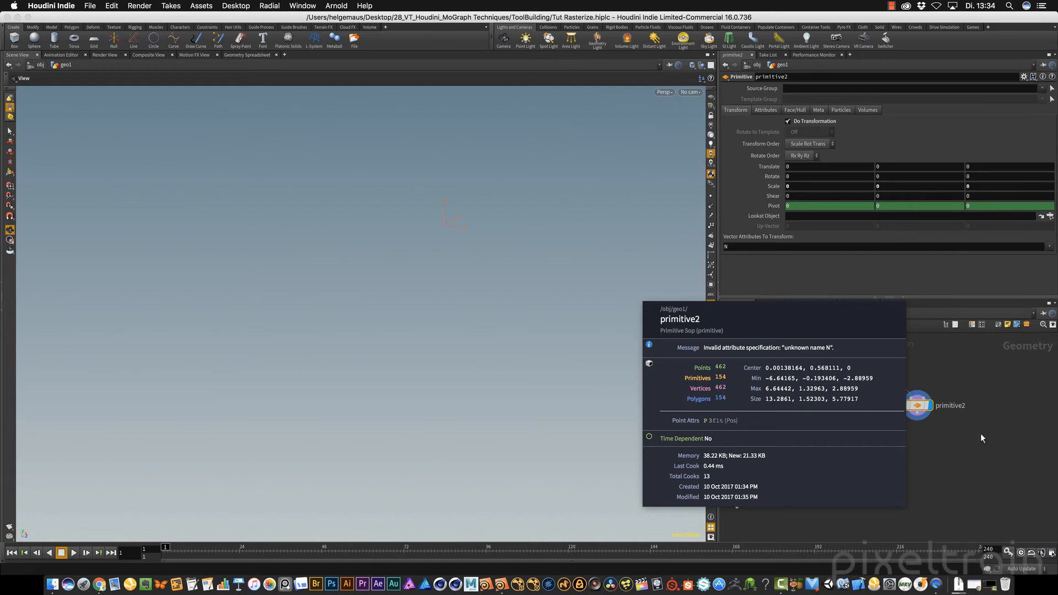
left_click(712, 196)
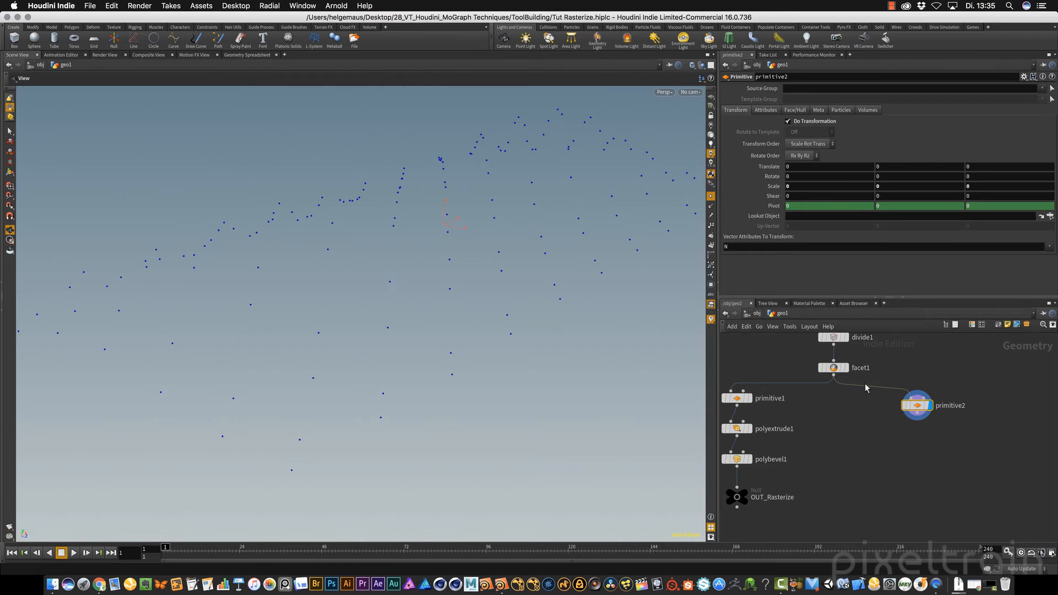
type("use")
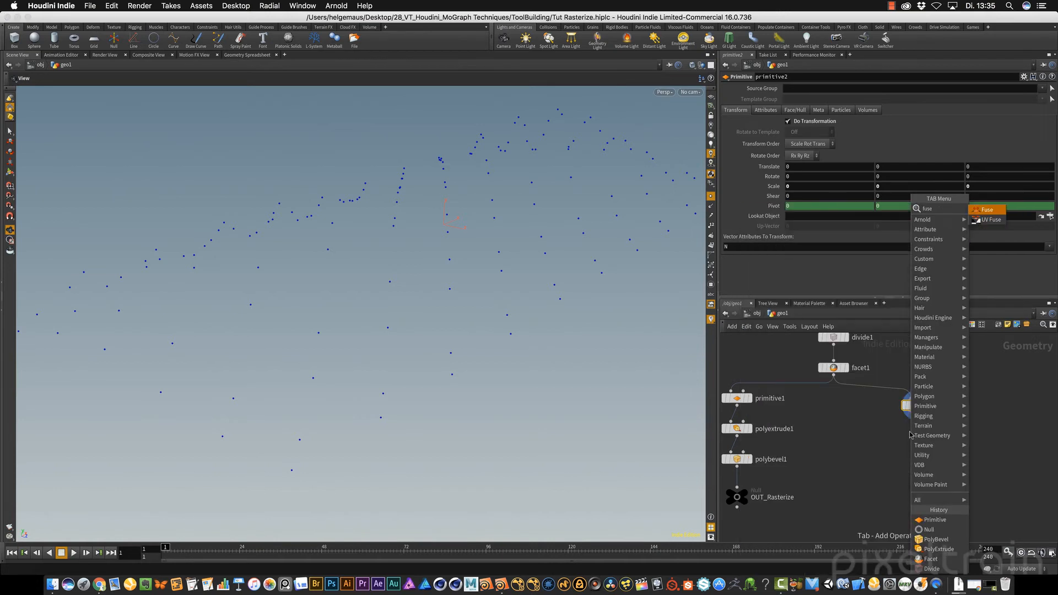
key("Return")
left_click(911, 435)
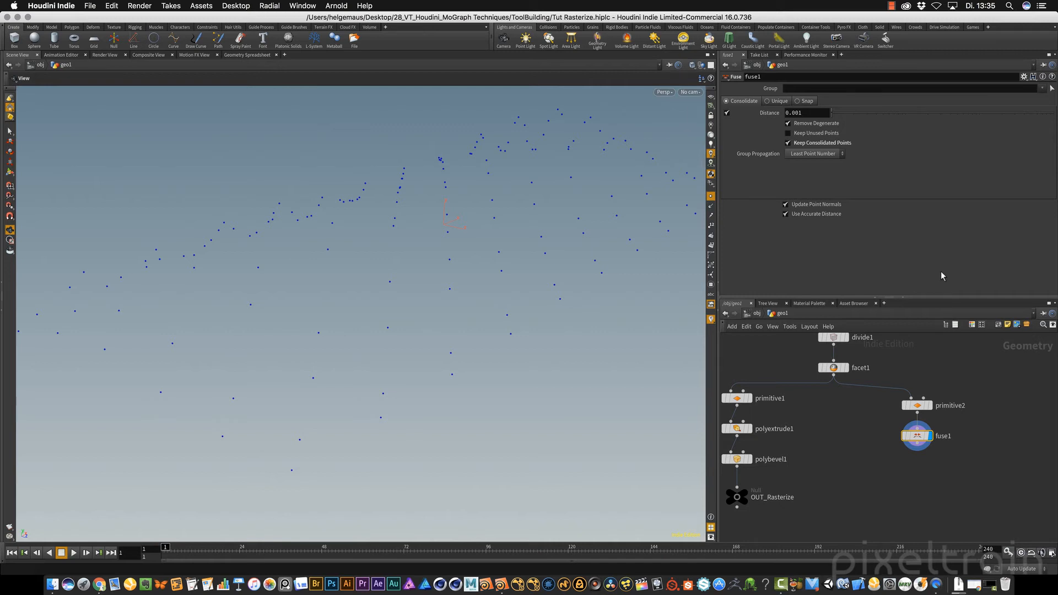
middle_click(917, 406)
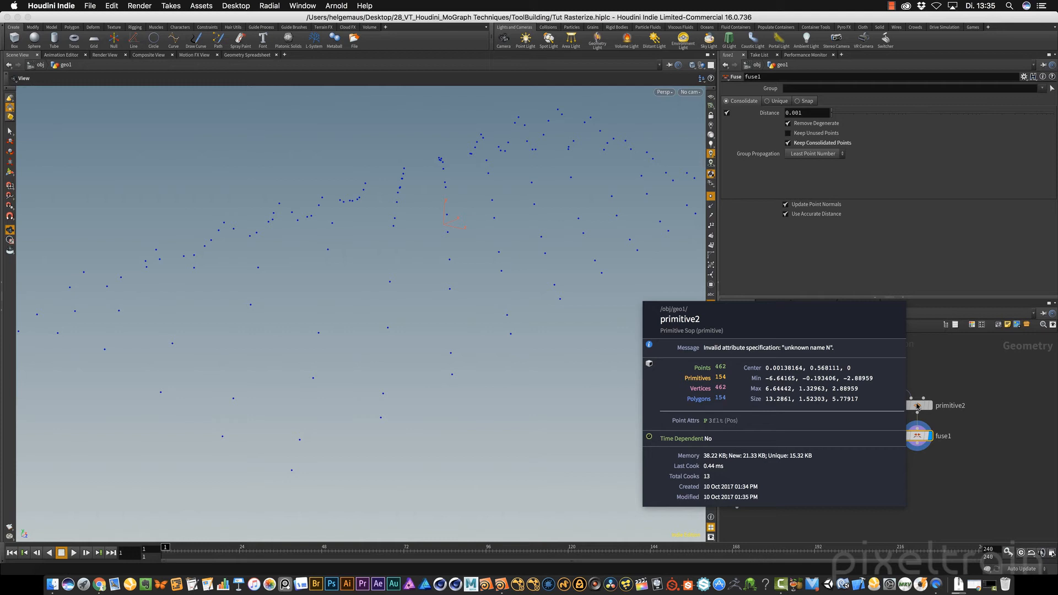
middle_click(918, 437)
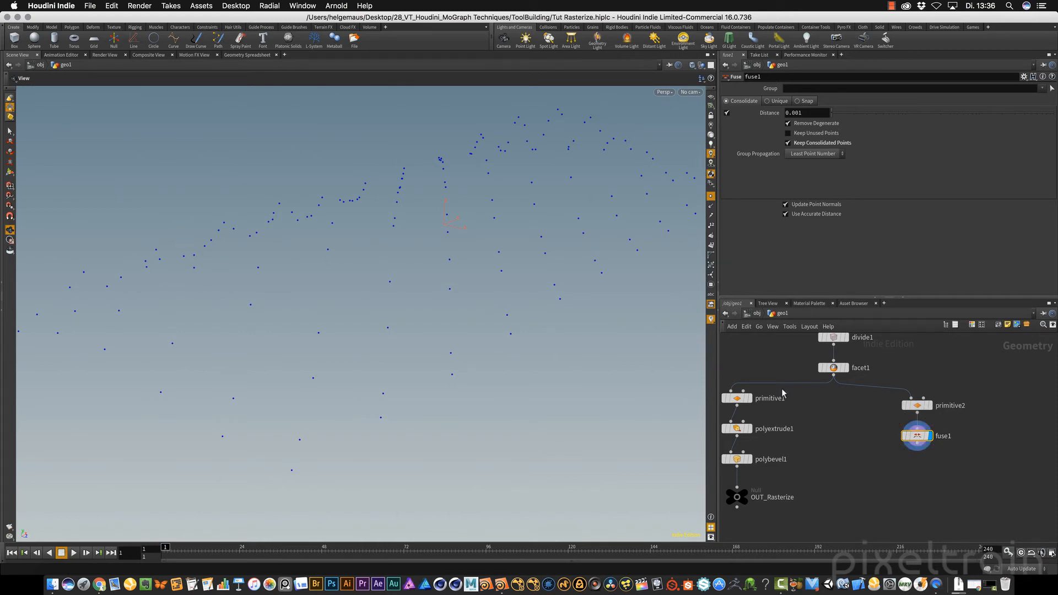
Move primitive2 and fuse1 aside, add a Sphere node beside them, and set its Primitive Type to Polygon
left_click_drag(987, 385, 960, 433)
key("Tab")
type("spe")
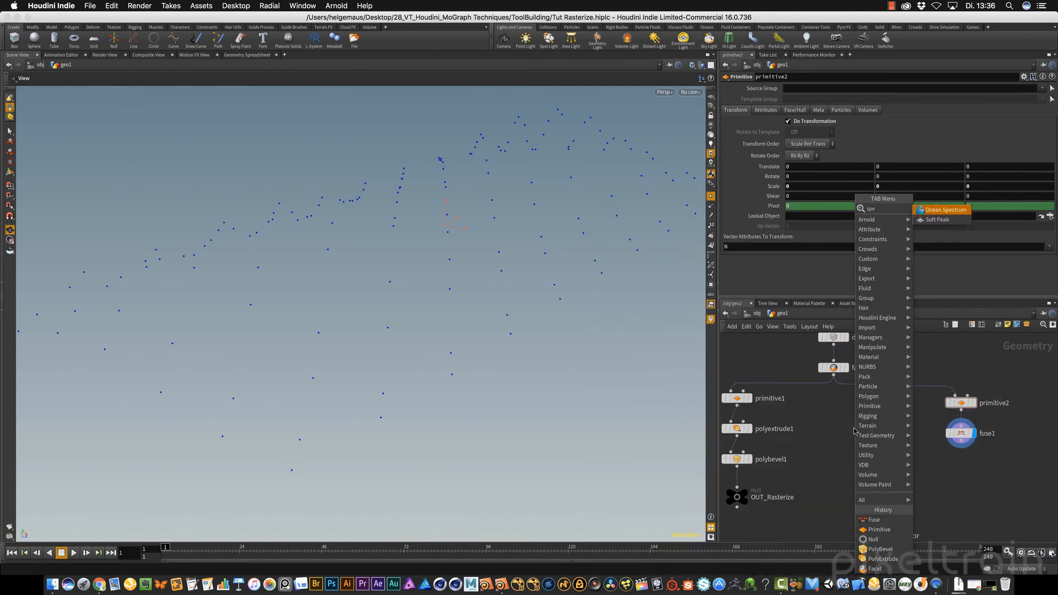
key("BackSpace")
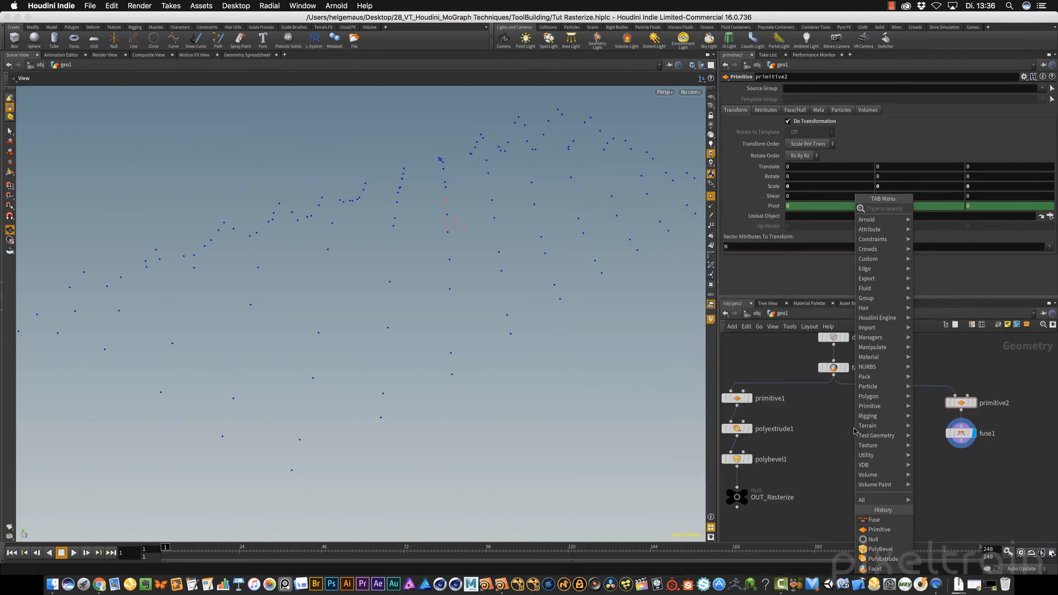
key("Return")
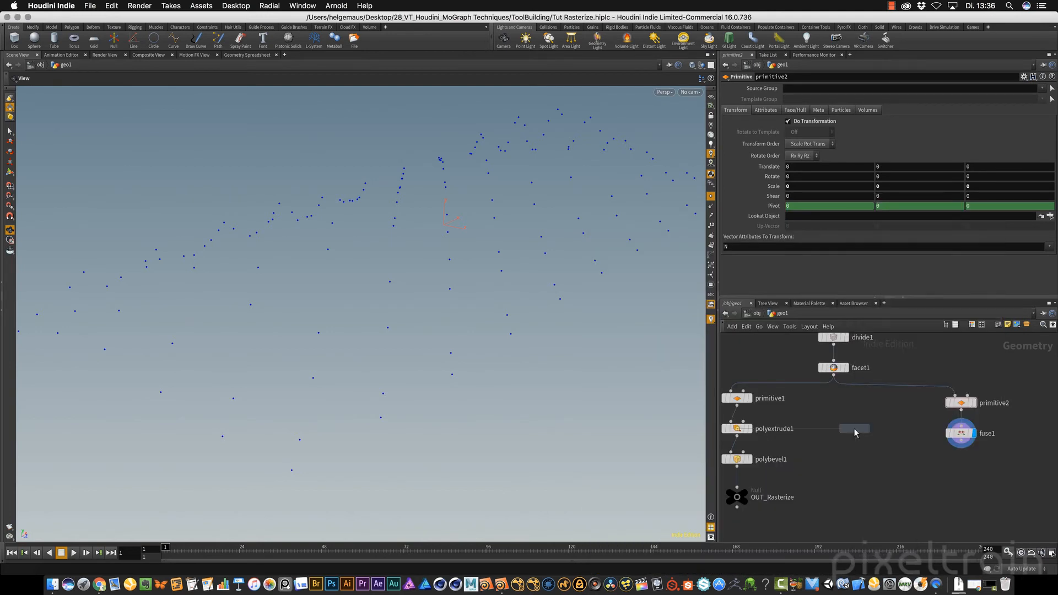
left_click(878, 414)
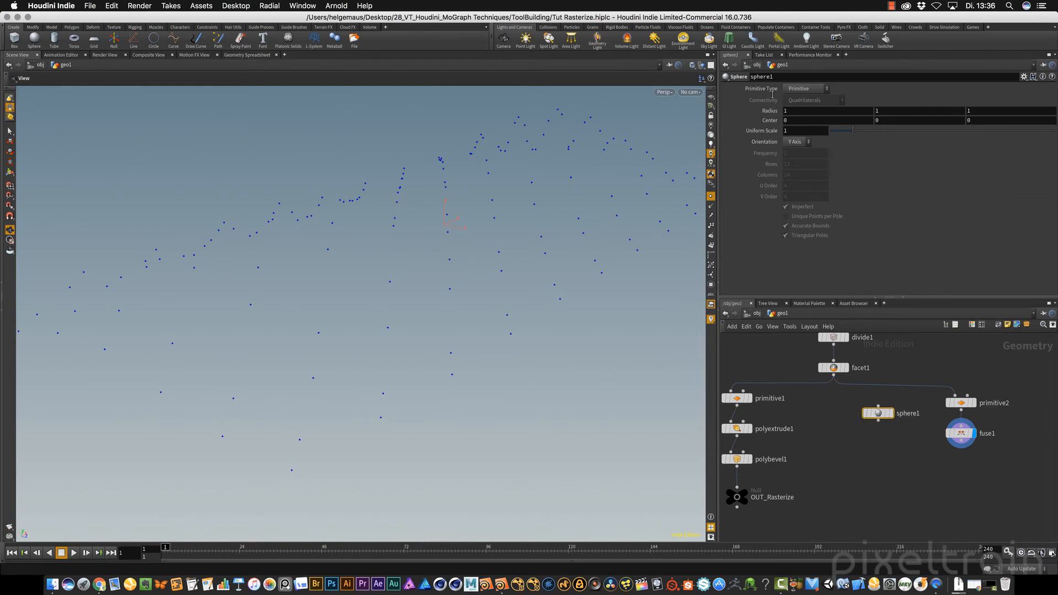
left_click(806, 88)
left_click(806, 109)
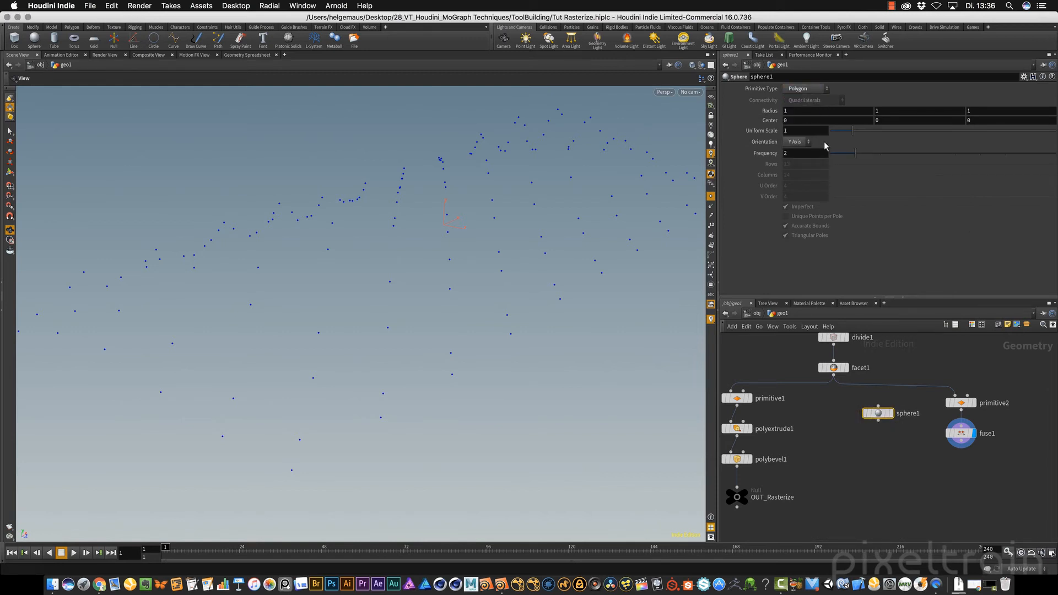
Display sphere1 with fuse1 as a template, set the sphere's Uniform Scale to 0.09, and turn off point display
left_click(890, 414)
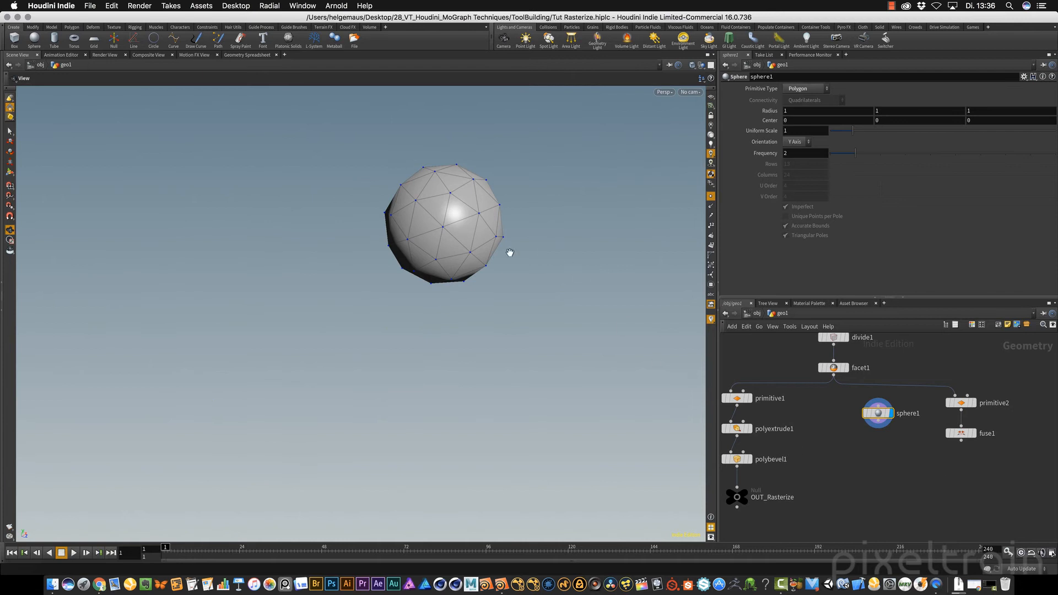
left_click(970, 435)
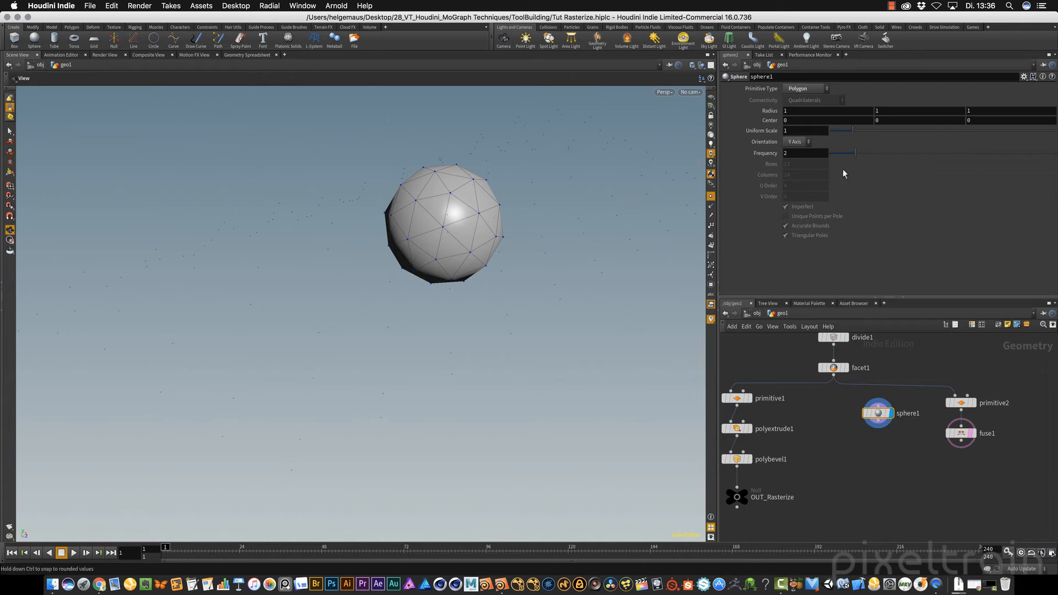
left_click_drag(849, 131, 831, 131)
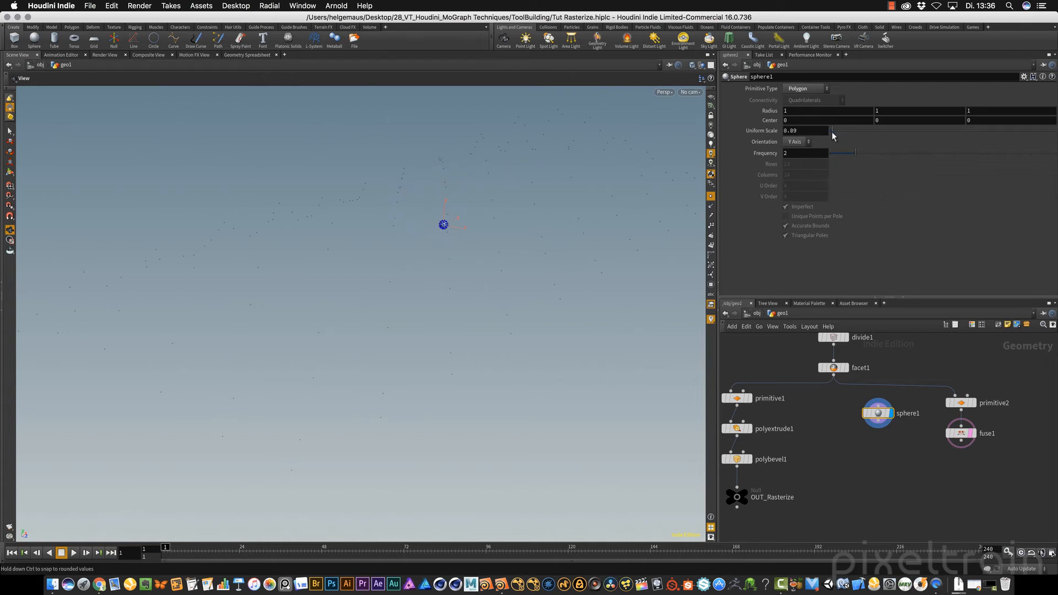
left_click(711, 197)
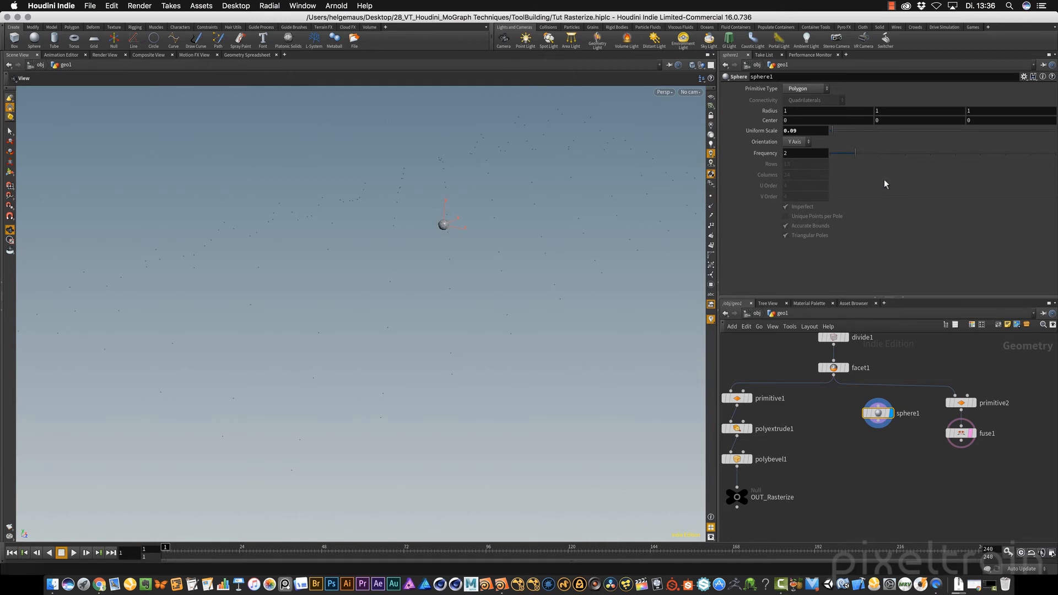
Add a Copy to Points node below and between sphere1 and fuse1
key("Tab")
type("copy to")
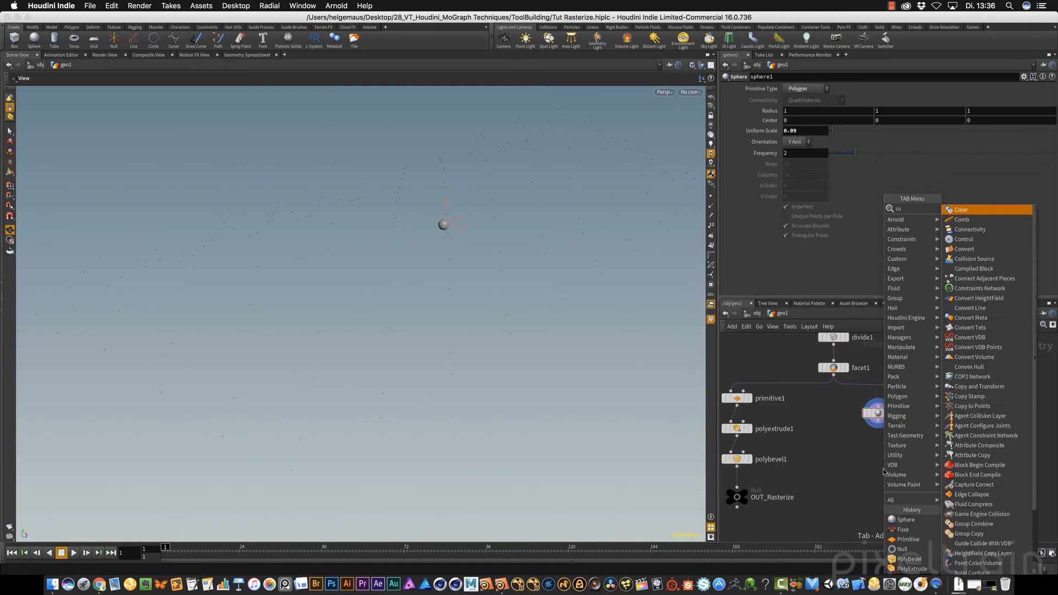
key("Return")
left_click(884, 469)
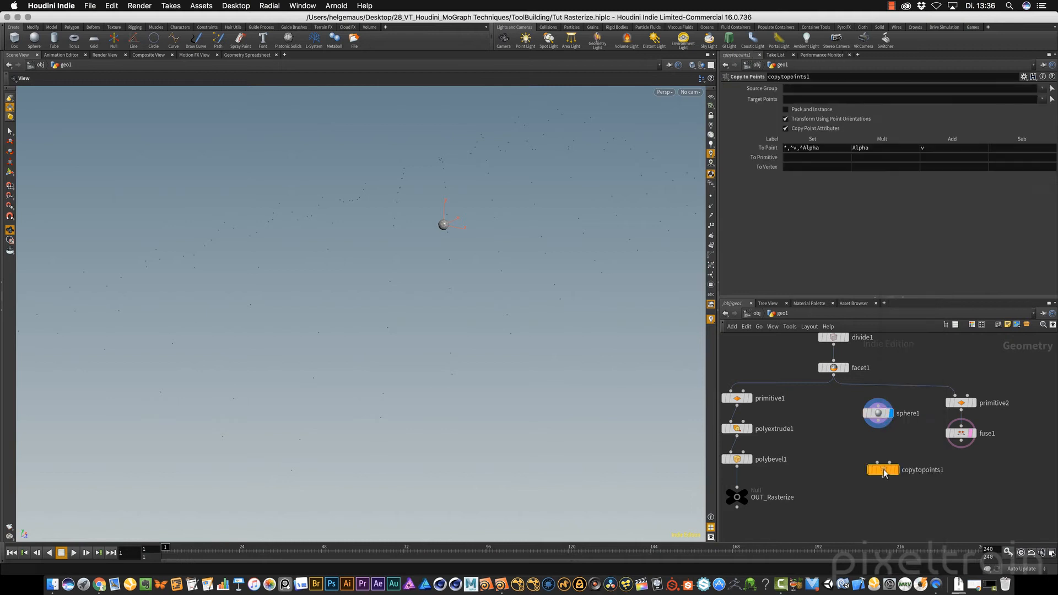
left_click_drag(884, 469, 917, 471)
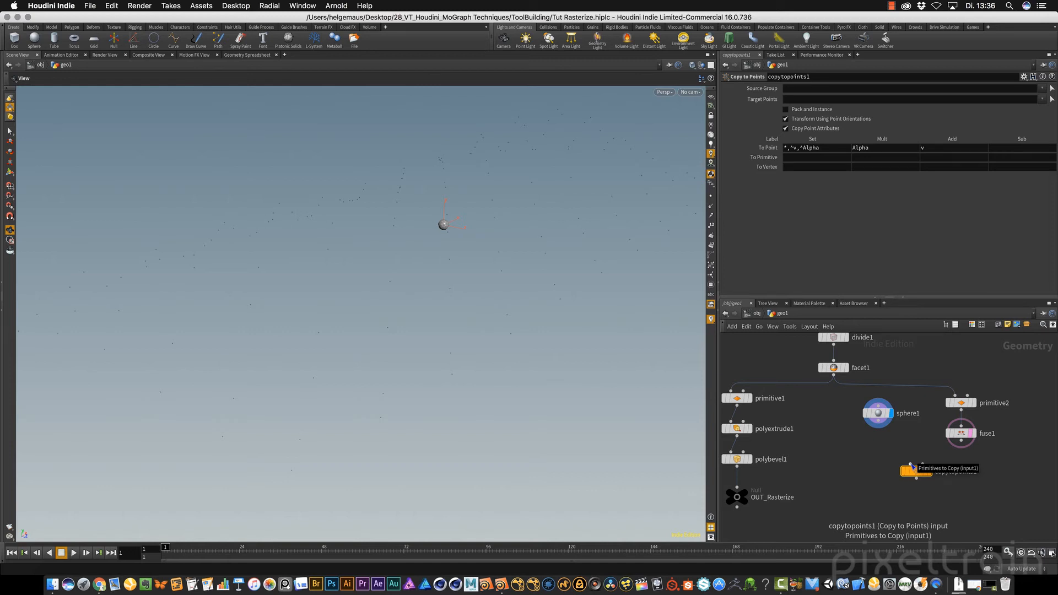
Connect sphere1 as the primitives to copy and fuse1 as the target points of copytopoints1, and display the result
left_click_drag(882, 422, 924, 464)
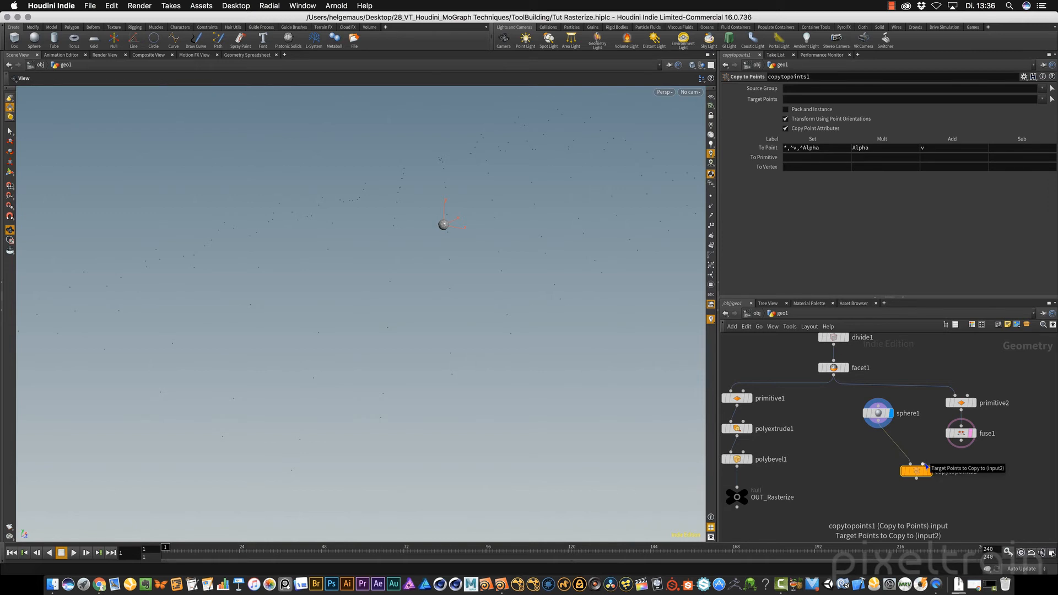
left_click(962, 441)
left_click(926, 464)
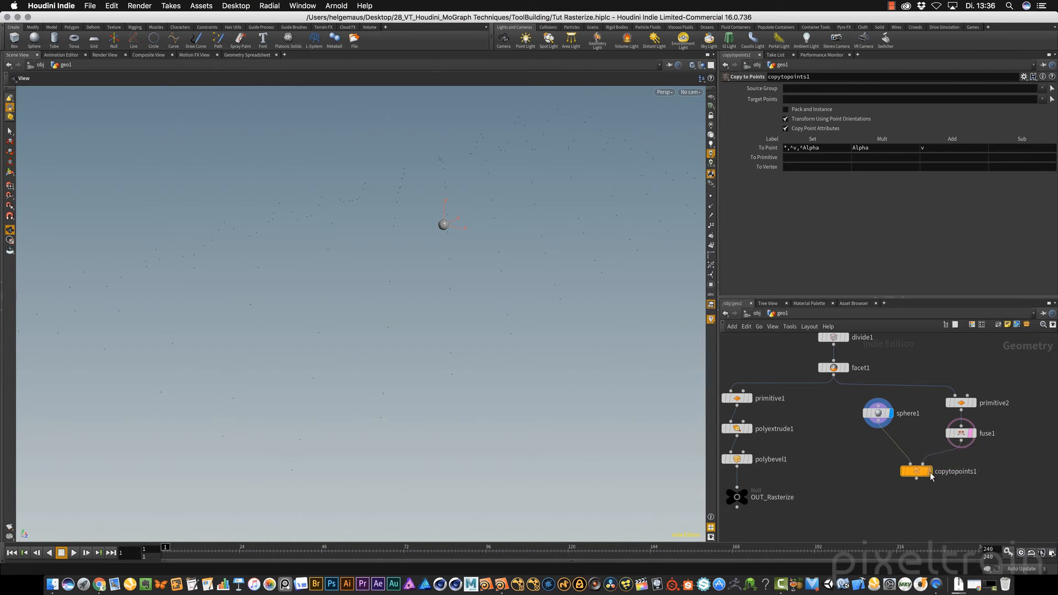
left_click(930, 472)
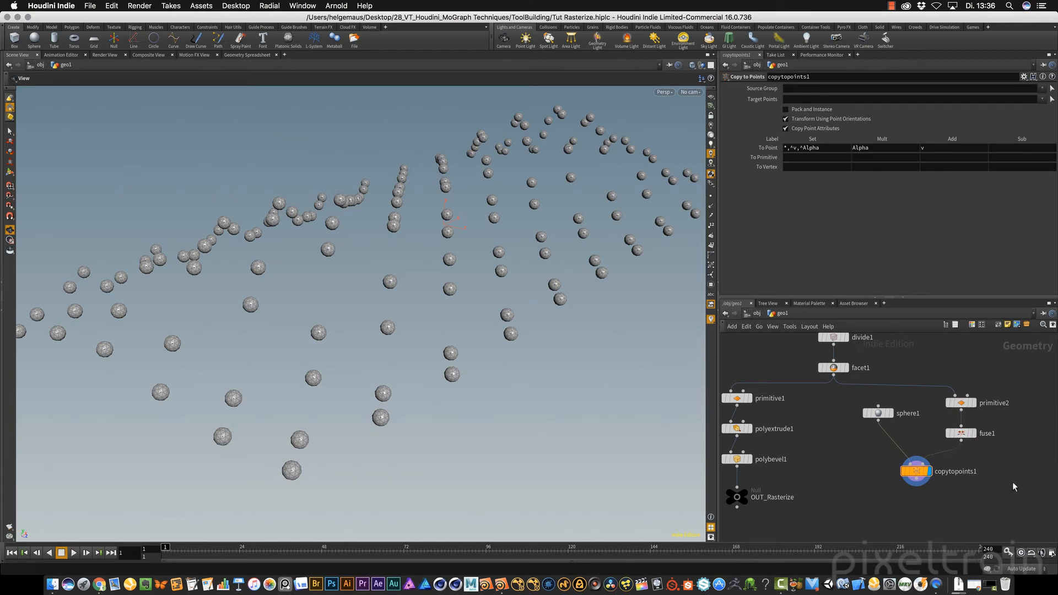
left_click_drag(204, 343, 683, 317)
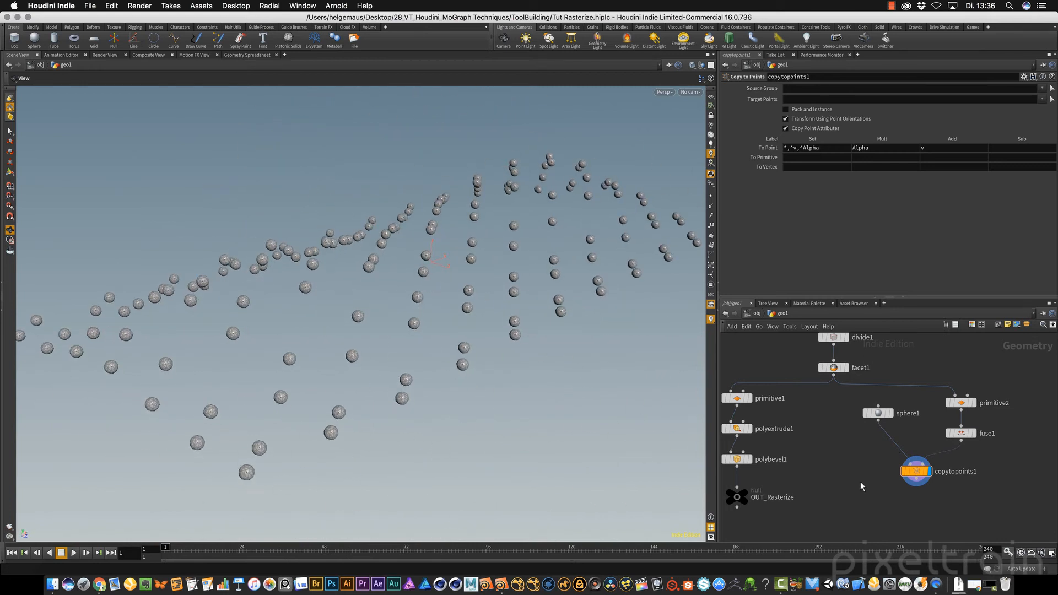
Move OUT_Rasterize further down to make room and add a Merge node between the two branches
left_click_drag(737, 498, 773, 524)
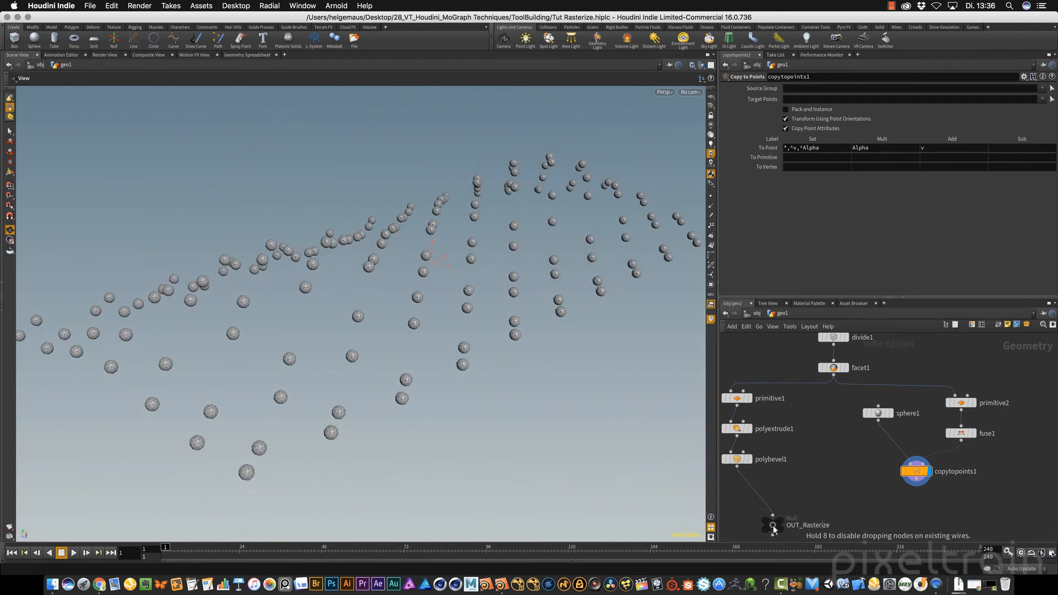
middle_click_drag(878, 485, 893, 399)
left_click_drag(806, 436, 810, 502)
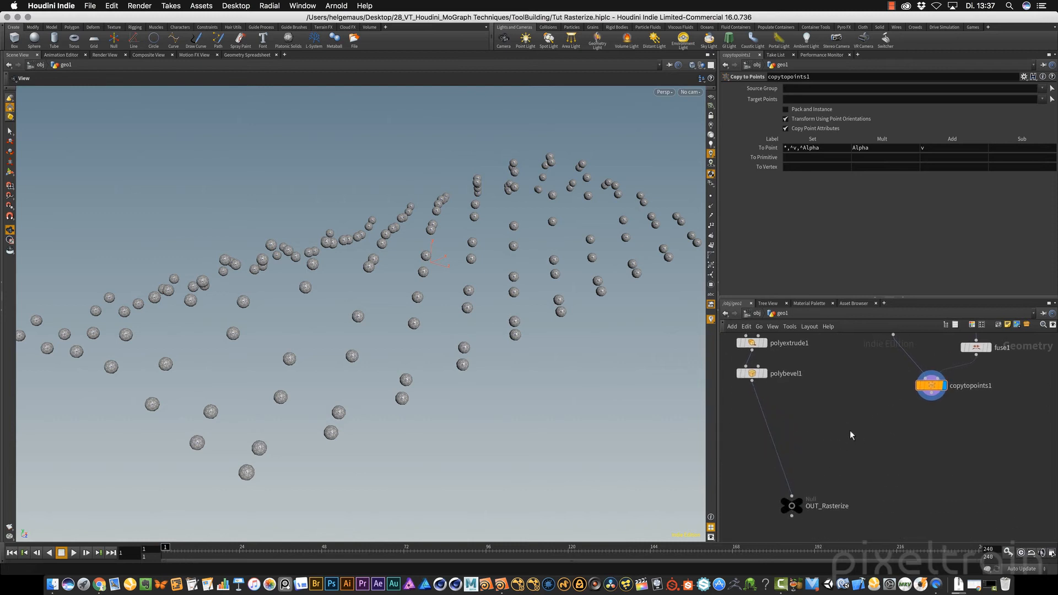
key("Tab")
type("merge")
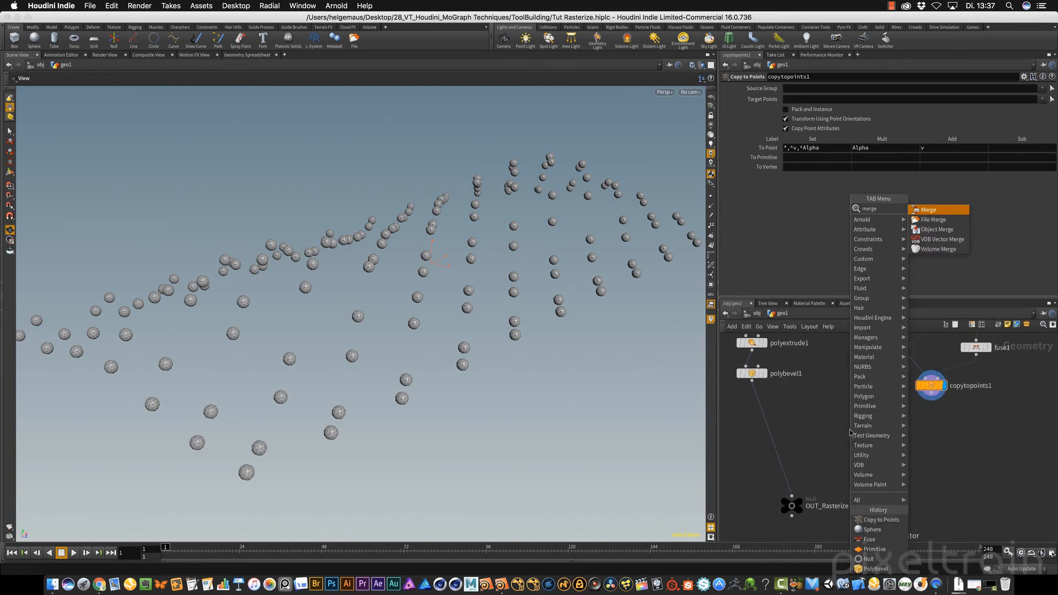
key("Return")
left_click(850, 453)
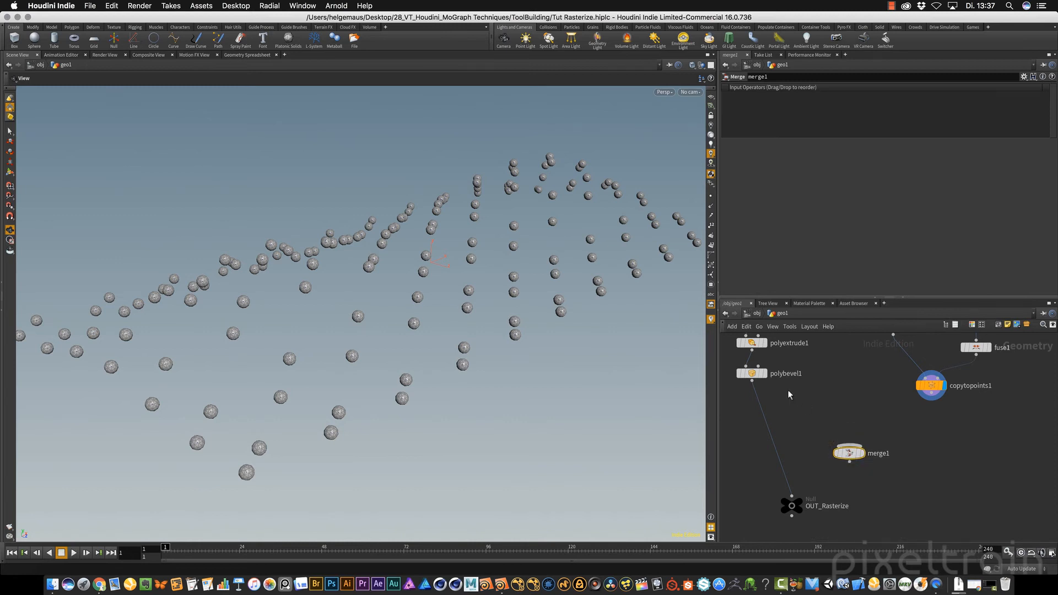
Connect the outputs of polybevel1 and copytopoints1 to merge1
left_click_drag(753, 380, 831, 431)
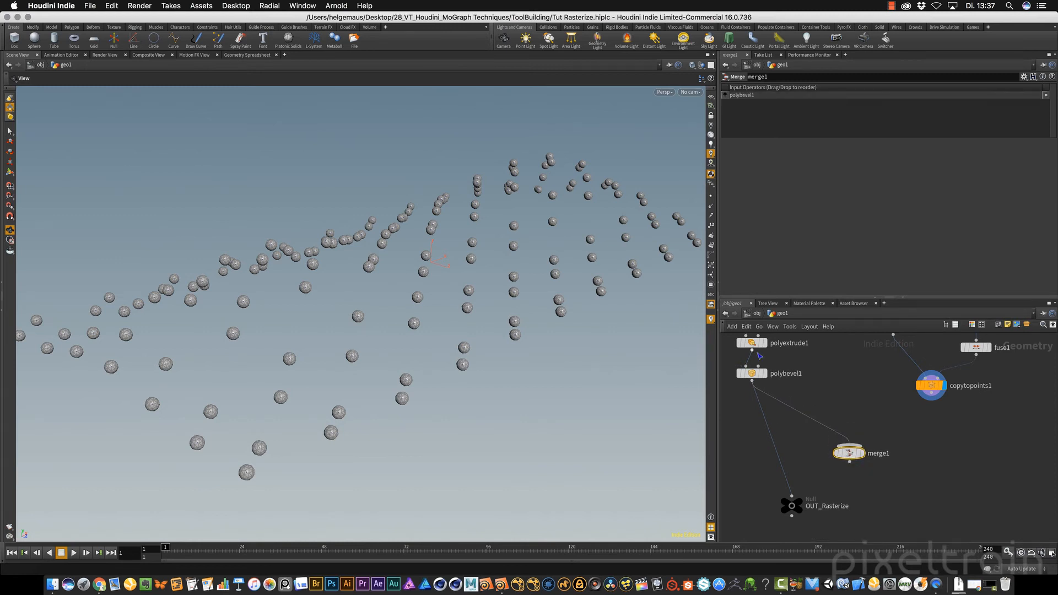
left_click(931, 403)
left_click(847, 431)
Feed OUT_Rasterize from merge1 instead of polybevel1, place it beneath merge1, and display it
left_click(792, 495)
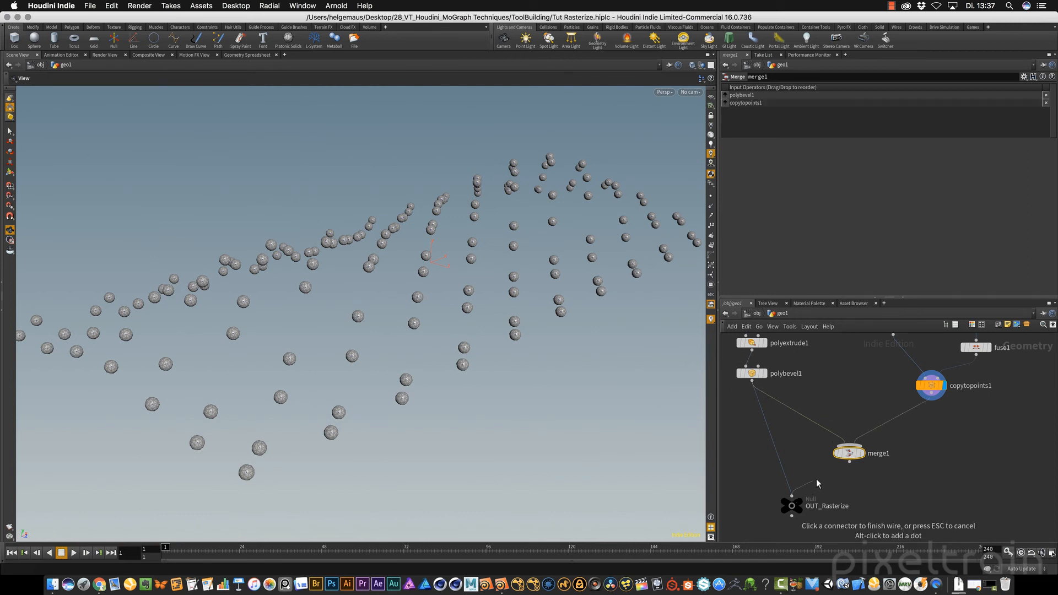
left_click(849, 462)
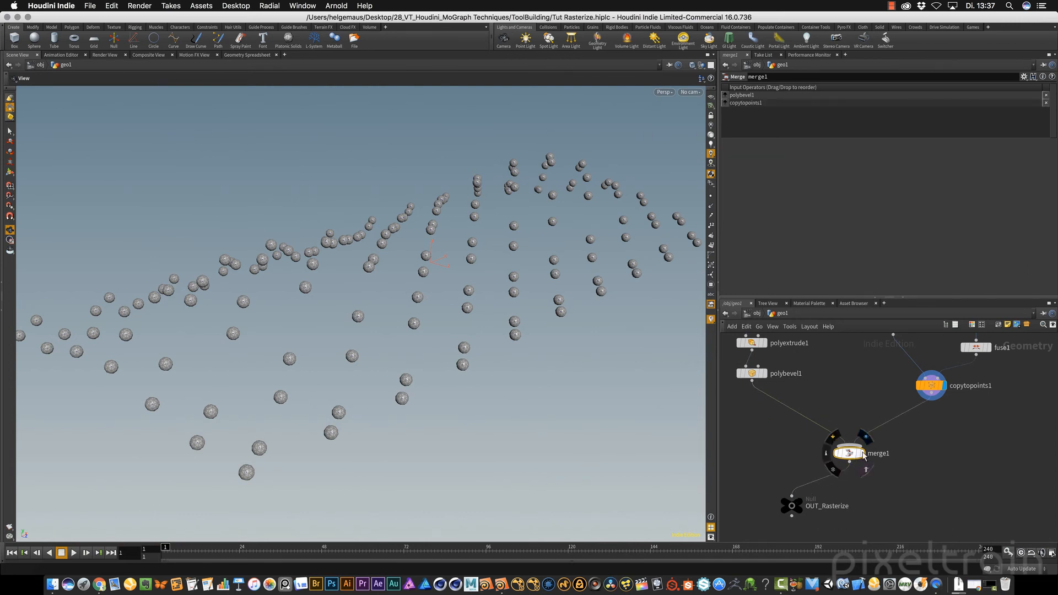
left_click_drag(792, 506, 845, 505)
left_click(862, 487)
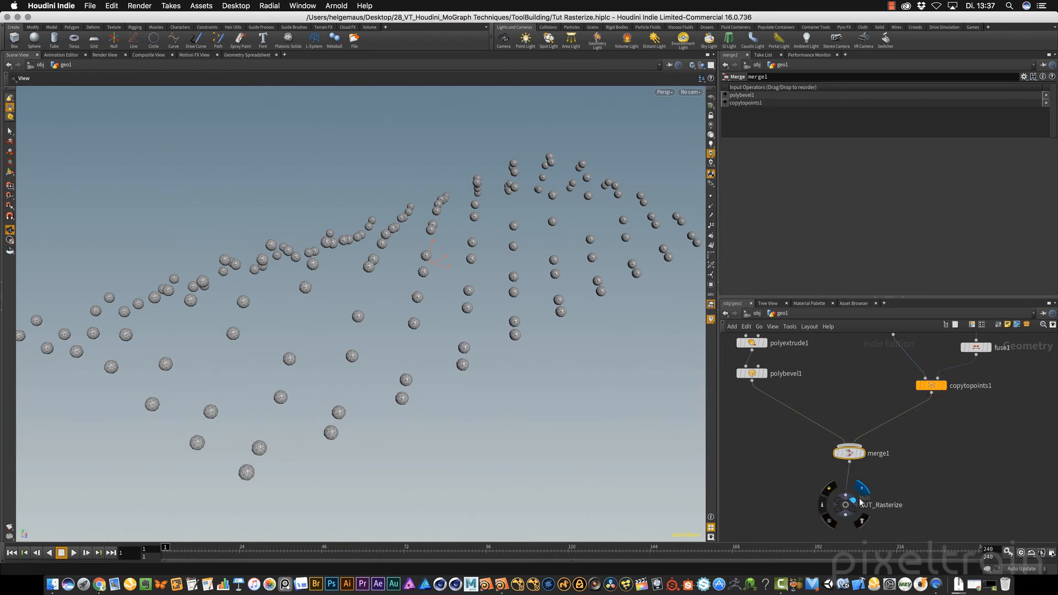
mouse_move(432, 335)
left_mouse_down()
mouse_move(485, 360)
mouse_move(516, 409)
mouse_move(347, 359)
mouse_move(294, 314)
mouse_move(444, 309)
mouse_move(435, 348)
left_mouse_up()
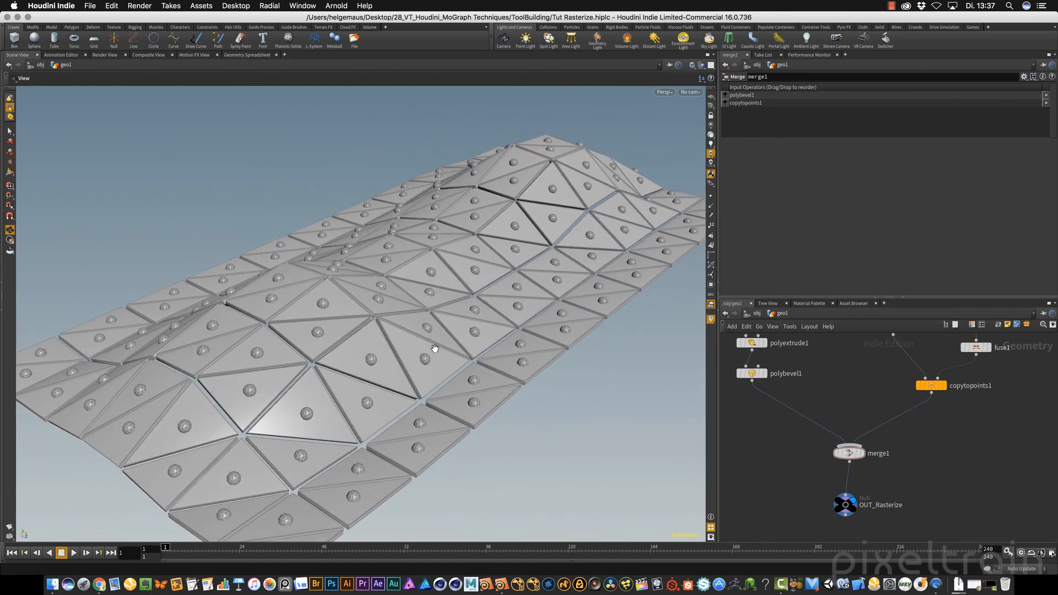
Try adjusting sphere1's Uniform Scale against the merged panels
middle_click_drag(970, 443, 963, 505)
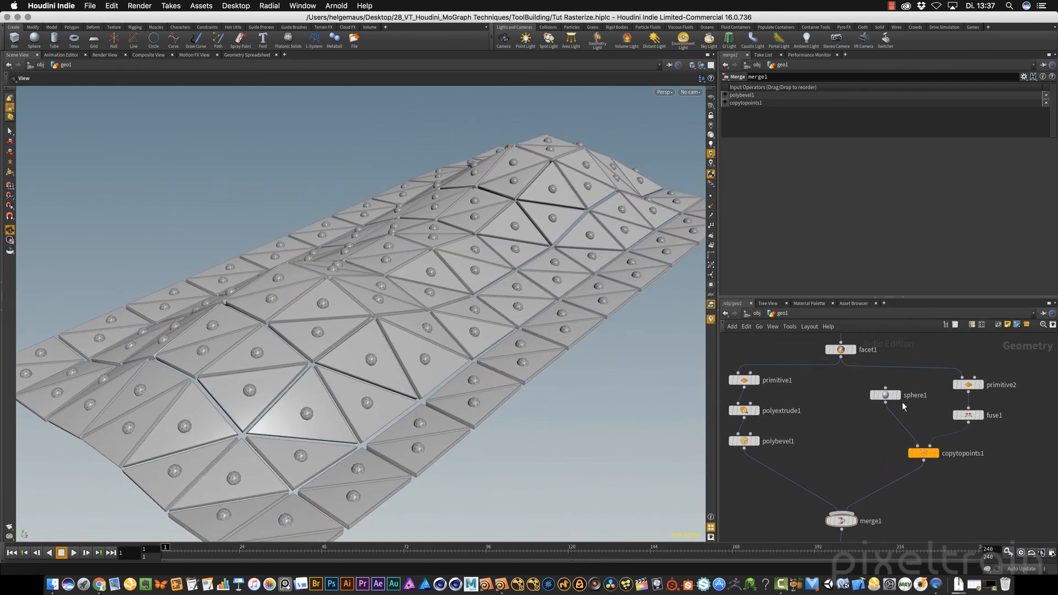
left_click(885, 395)
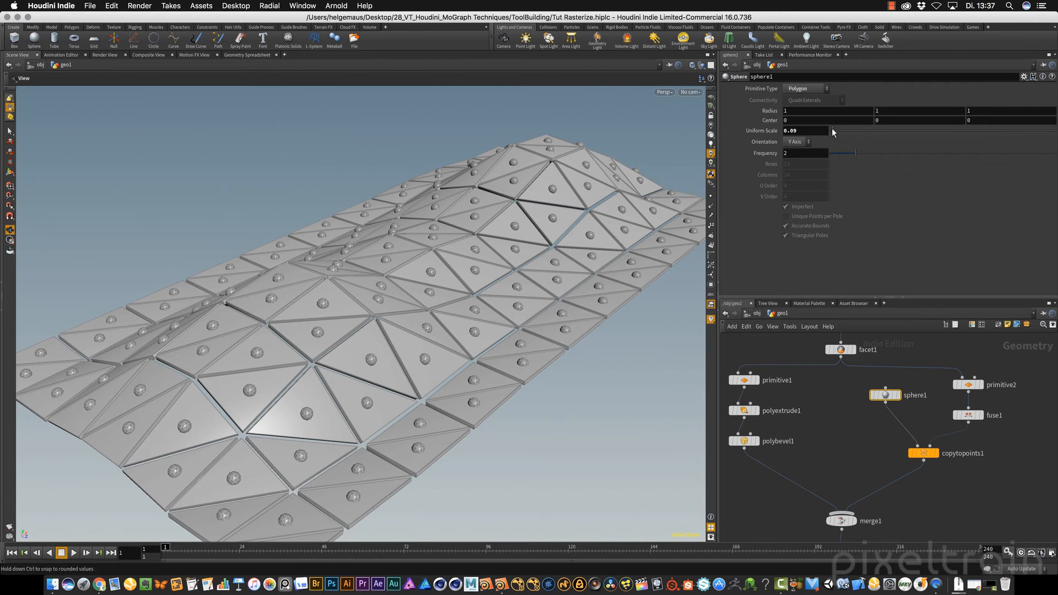
left_click_drag(832, 127, 832, 127)
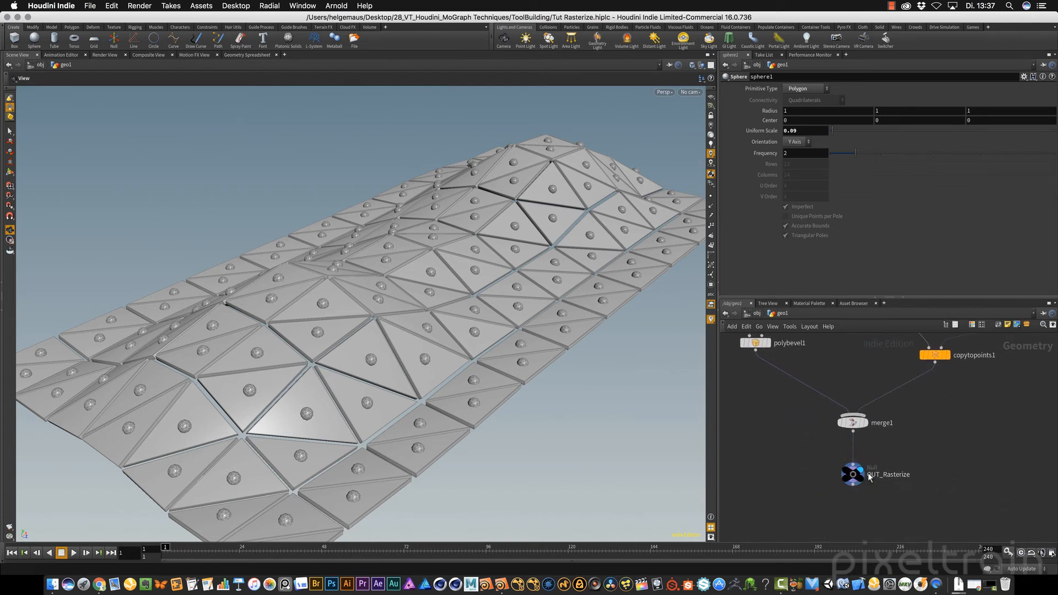
Move grid1 and sculpt1 together off to the side above divide1
key("h")
middle_click_drag(968, 417, 919, 475)
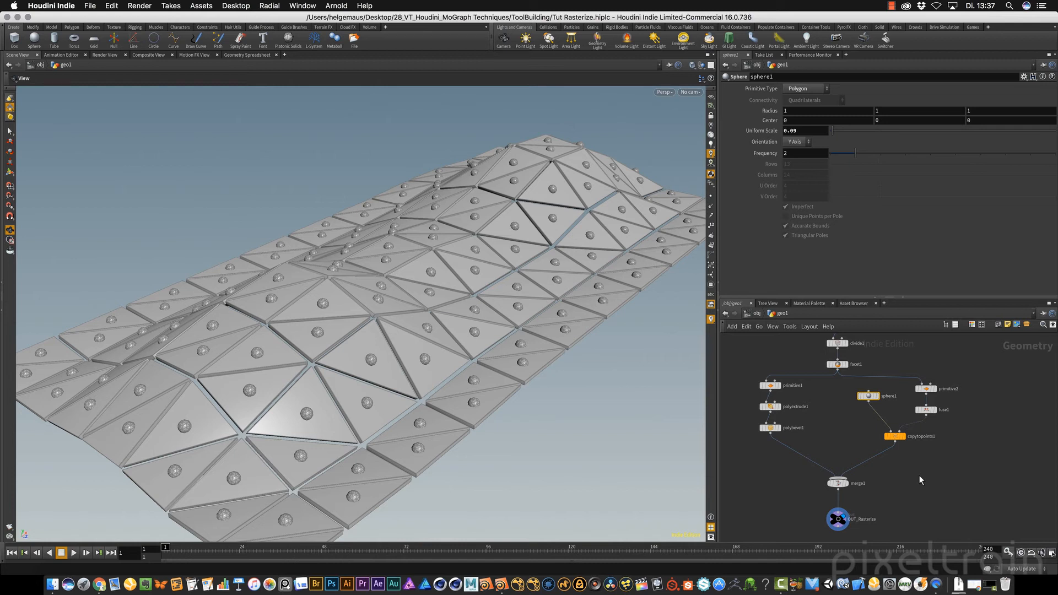
scroll(980, 390, "up", 5)
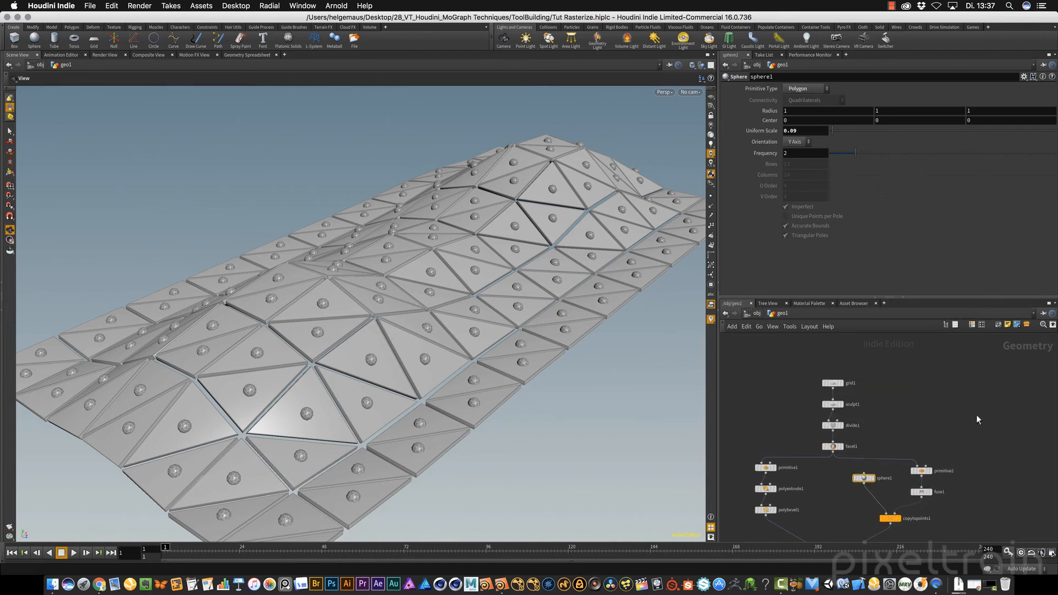
mouse_move(841, 389)
left_mouse_down()
mouse_move(855, 412)
mouse_move(813, 377)
mouse_move(770, 377)
left_mouse_up()
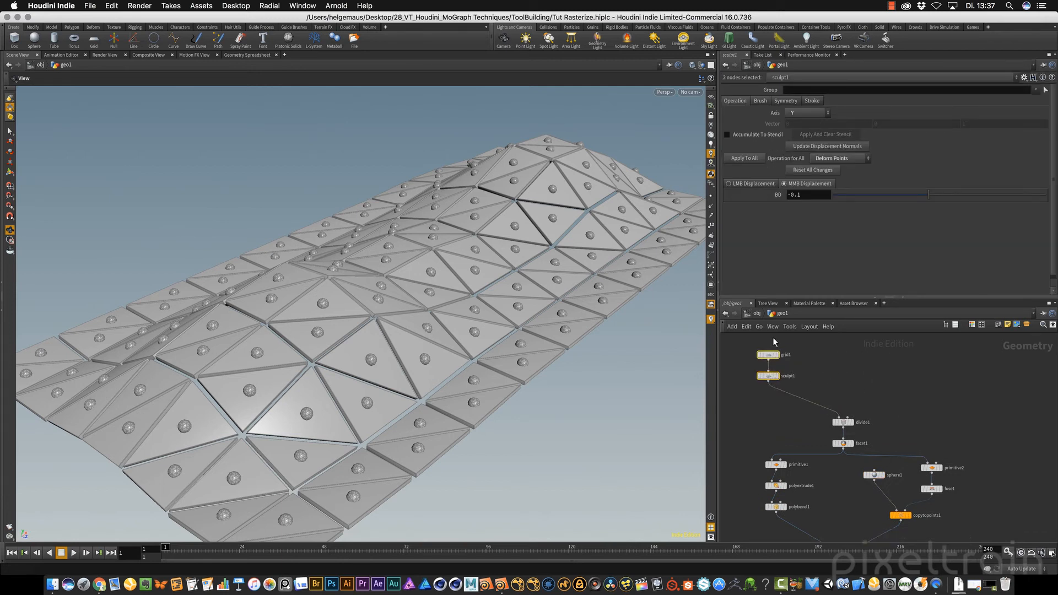
Add a Platonic Solids node above divide1, beside sculpt1, and set its solid type to Soccer Ball
left_click(962, 396)
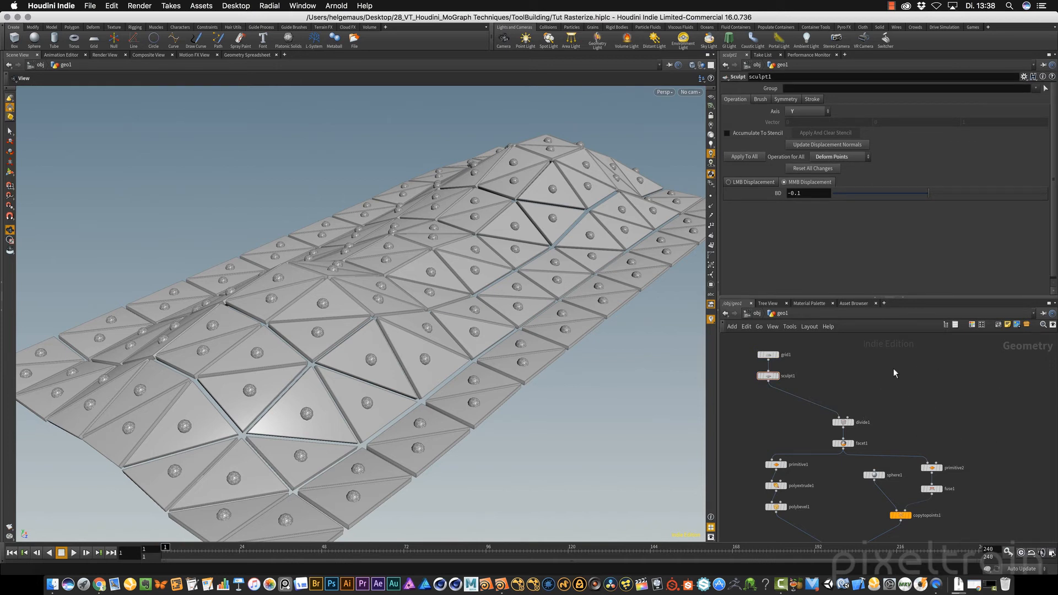
key("Tab")
type("plat")
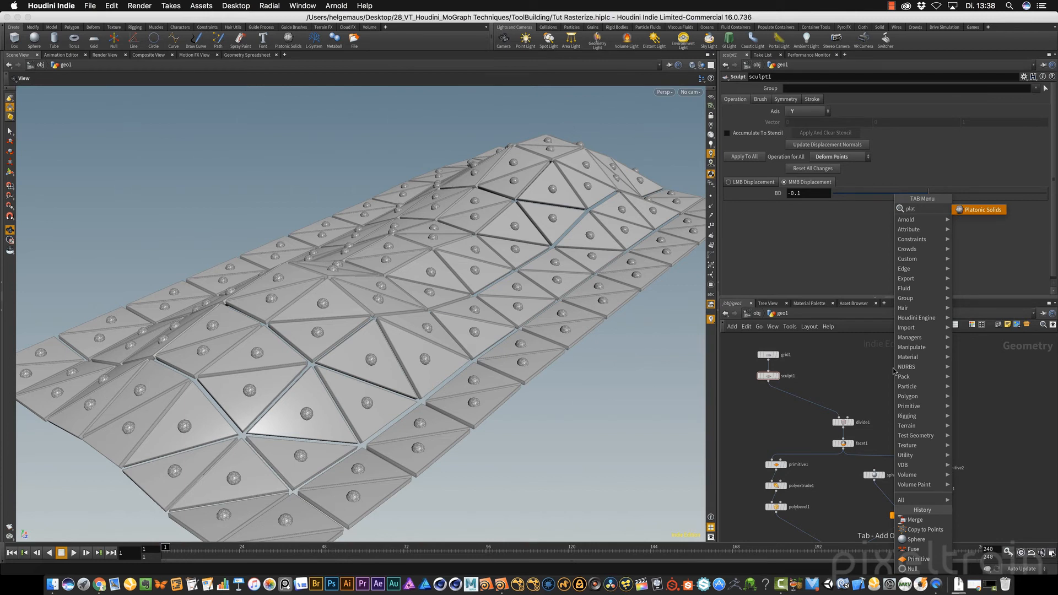
key("Return")
left_click(894, 368)
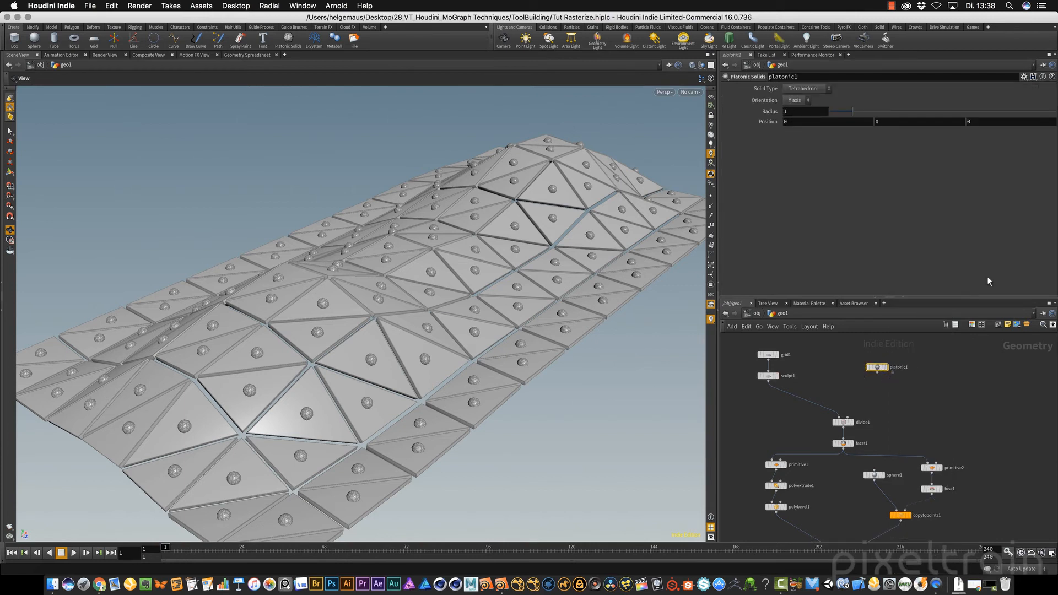
left_click(824, 90)
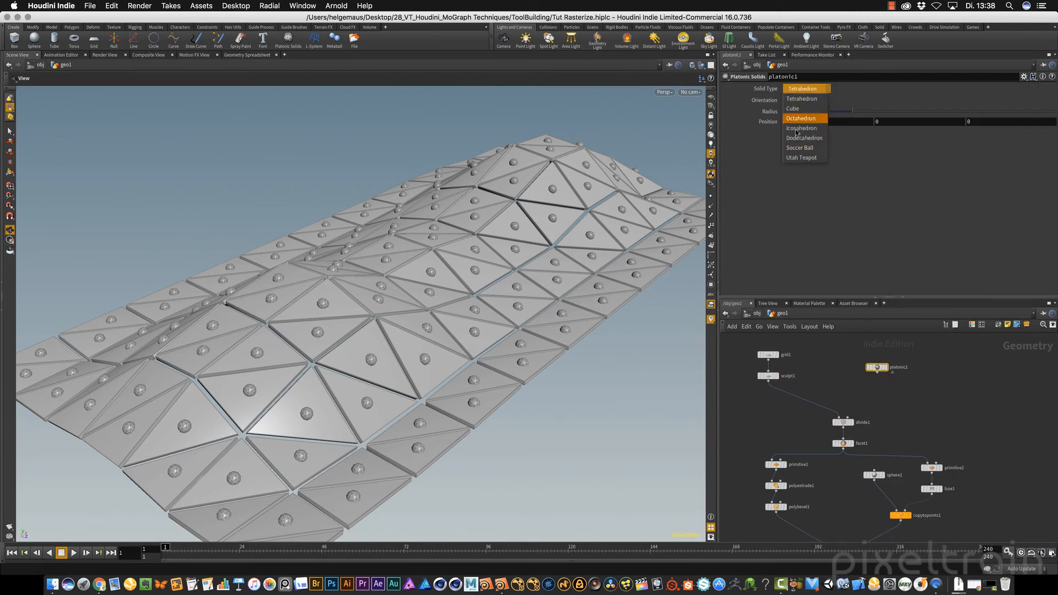
left_click(799, 147)
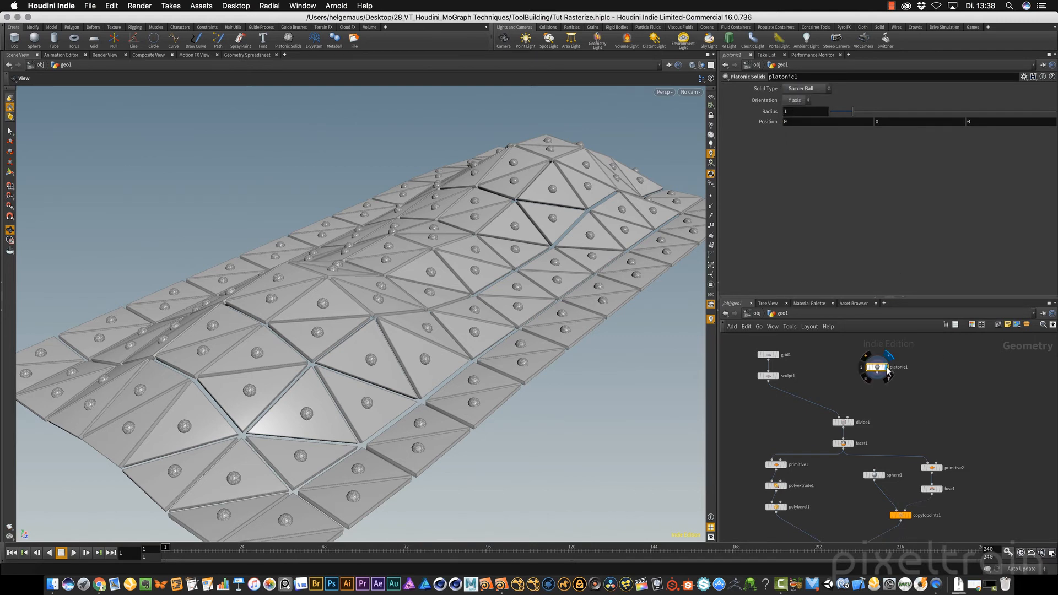
Display the soccer ball and set its radius to 2.29
left_click(887, 371)
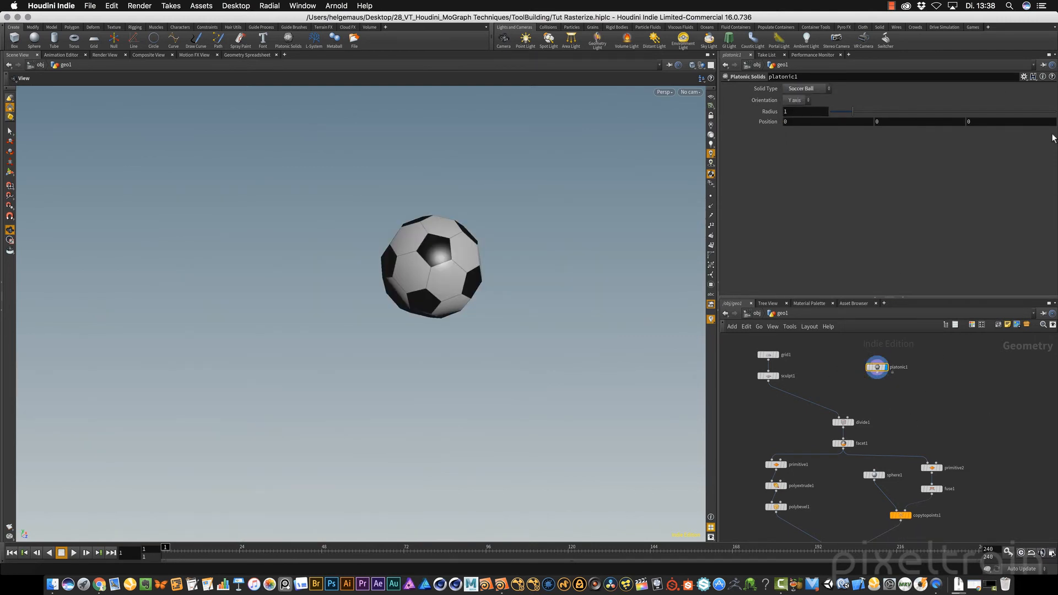
left_click_drag(853, 112, 882, 114)
left_click_drag(366, 285, 359, 240)
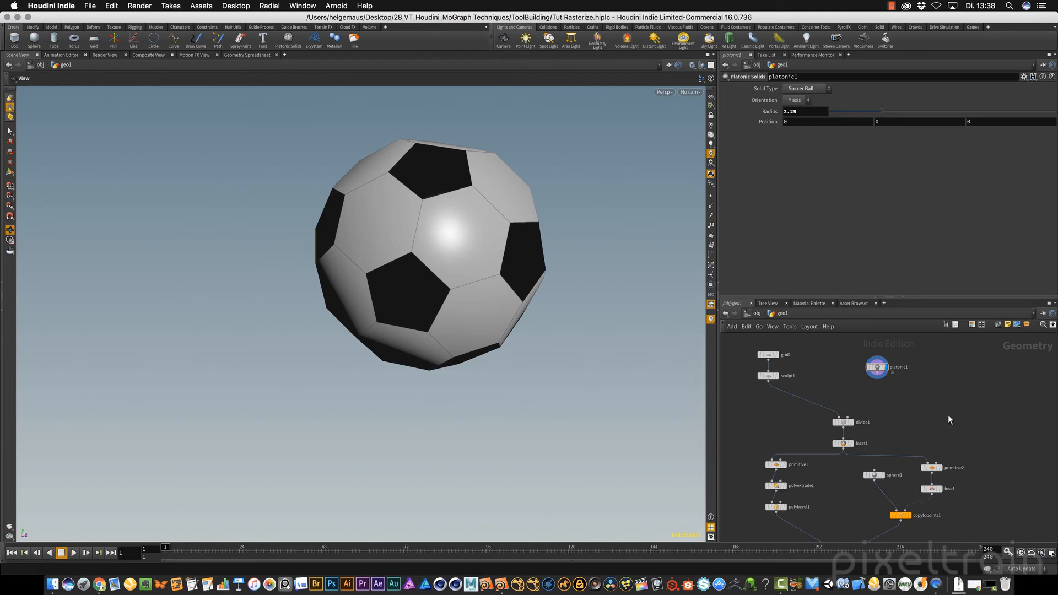
Feed divide1 from platonic1 instead of sculpt1 and display OUT_Rasterize to inspect the panelled soccer ball
left_click_drag(802, 397, 877, 380)
middle_click_drag(931, 444, 926, 354)
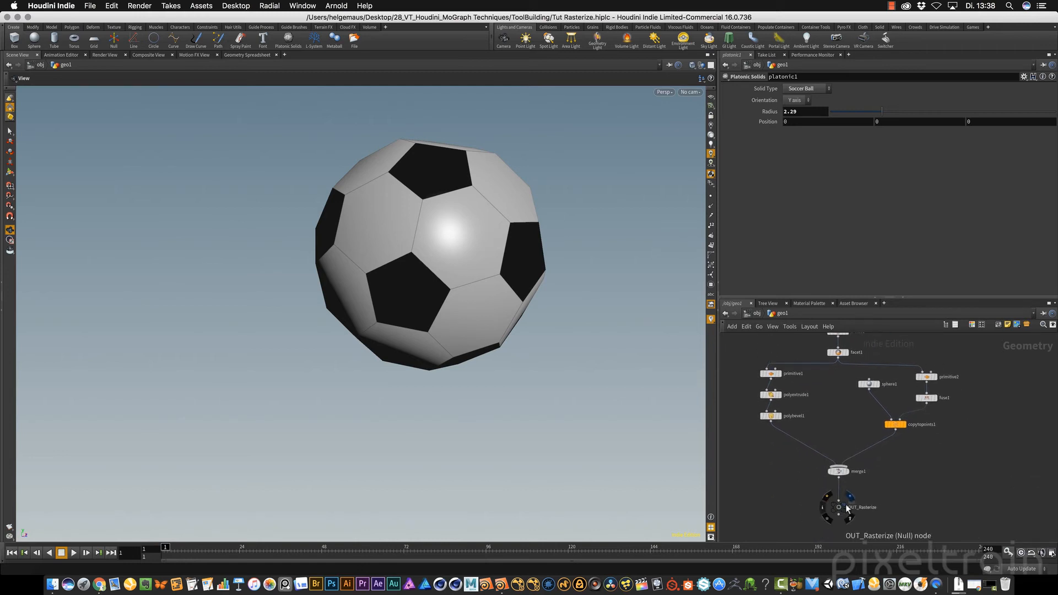
left_click(849, 507)
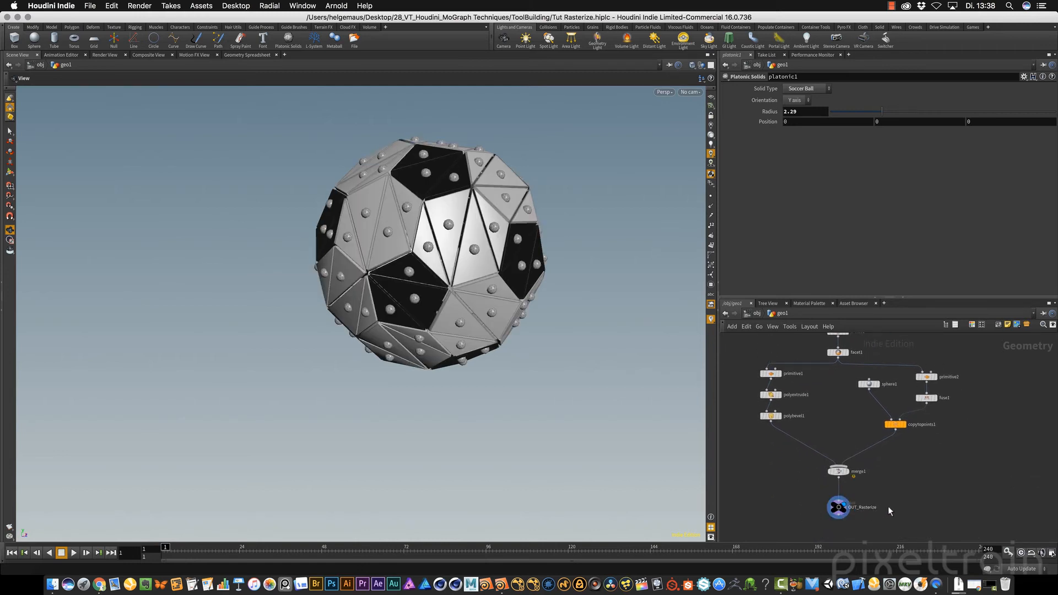
left_click_drag(509, 304, 585, 331)
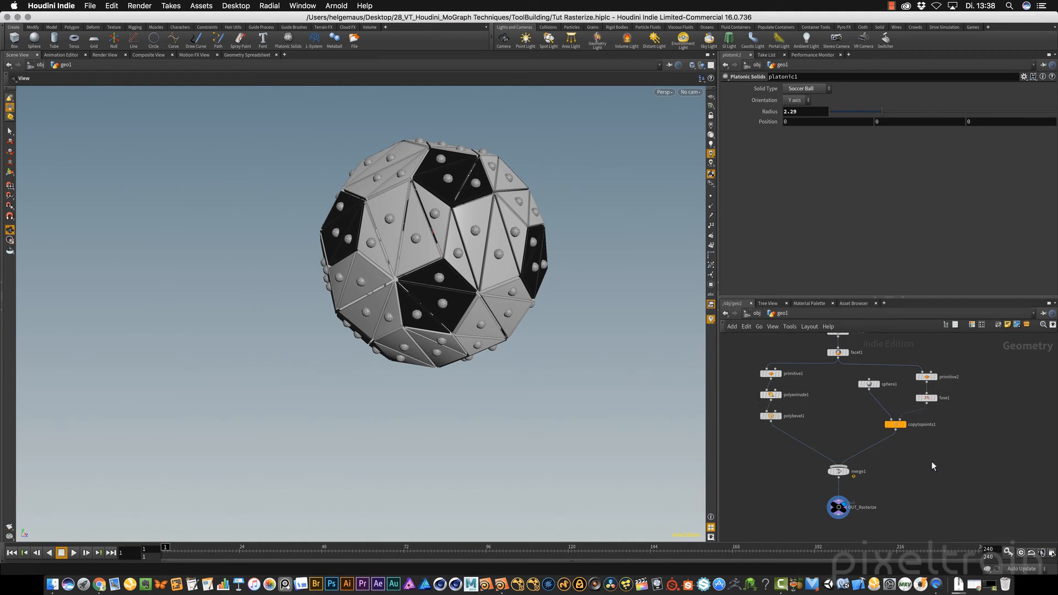
Reconnect divide1 to sculpt1 and delete the platonic1 node
scroll(933, 460, "up", 4)
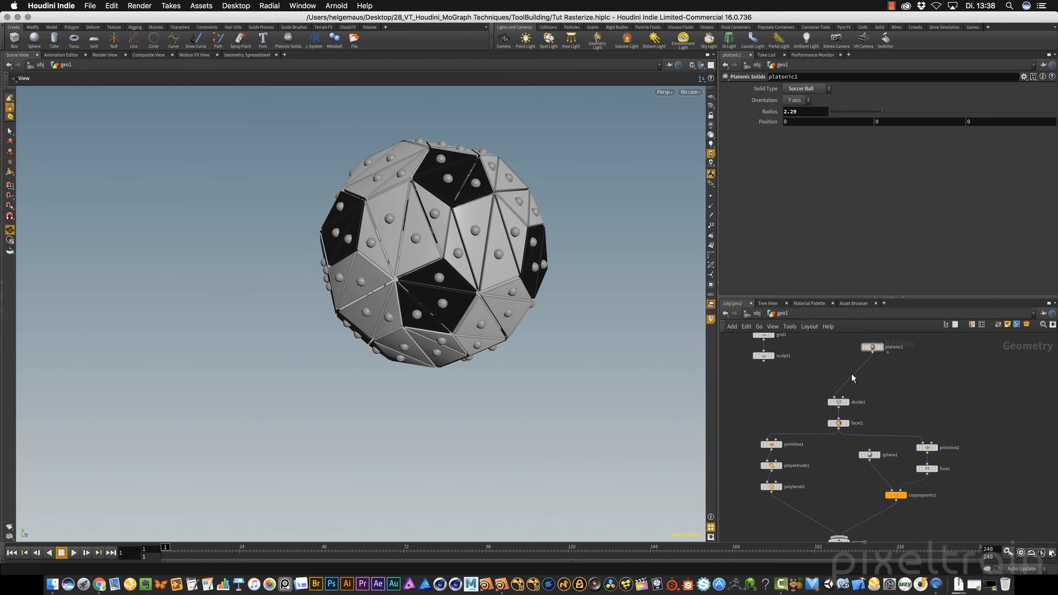
left_click_drag(852, 378, 764, 362)
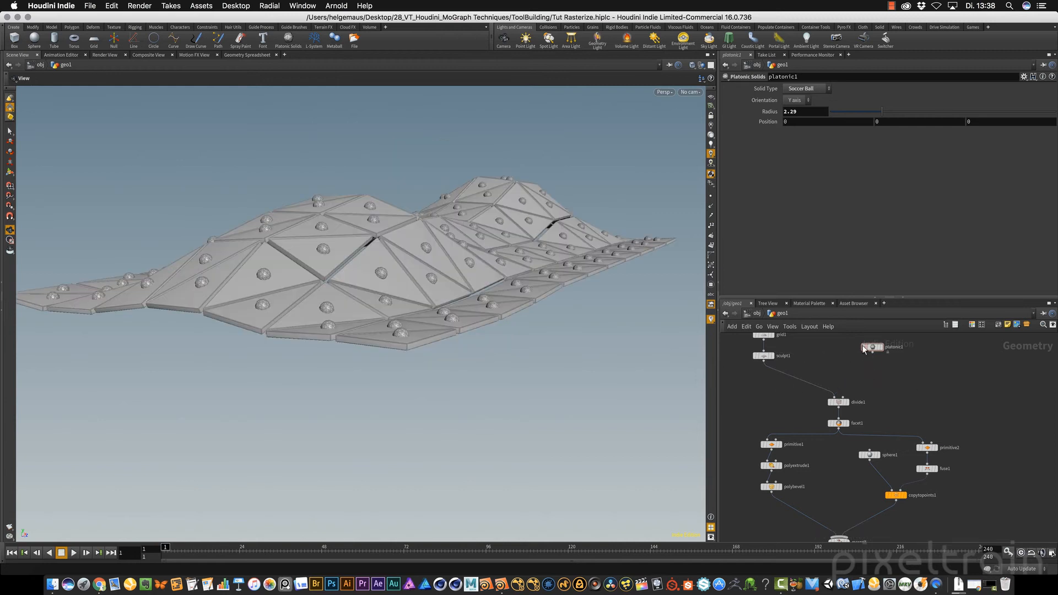
key("Delete")
Collapse all nodes from divide1 down to OUT_Rasterize into one subnetwork and place it beneath sculpt1
middle_click_drag(933, 394, 942, 359)
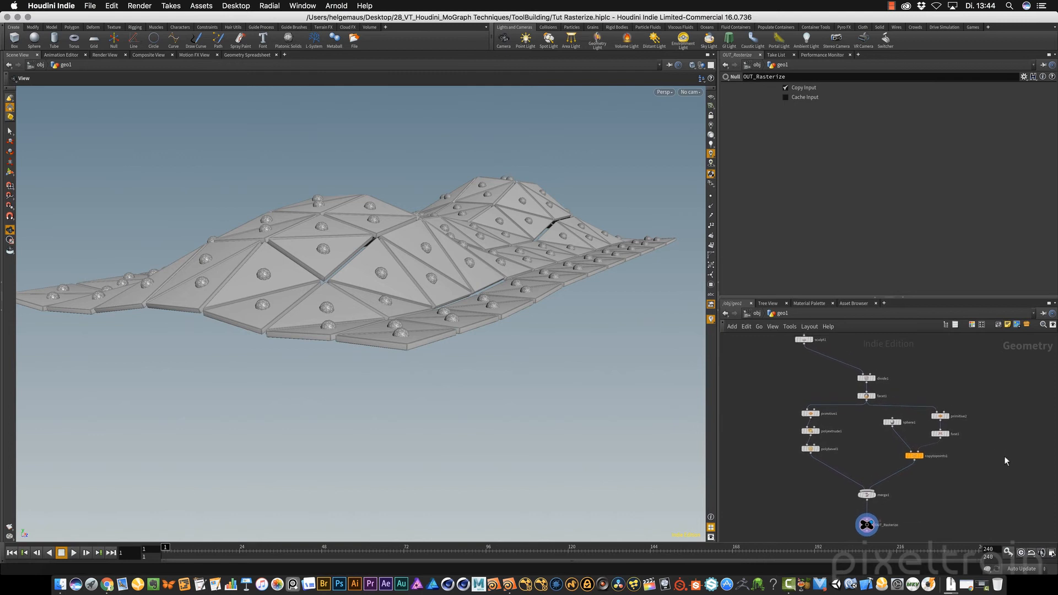
left_click_drag(750, 351, 997, 511)
middle_click_drag(990, 488, 995, 491)
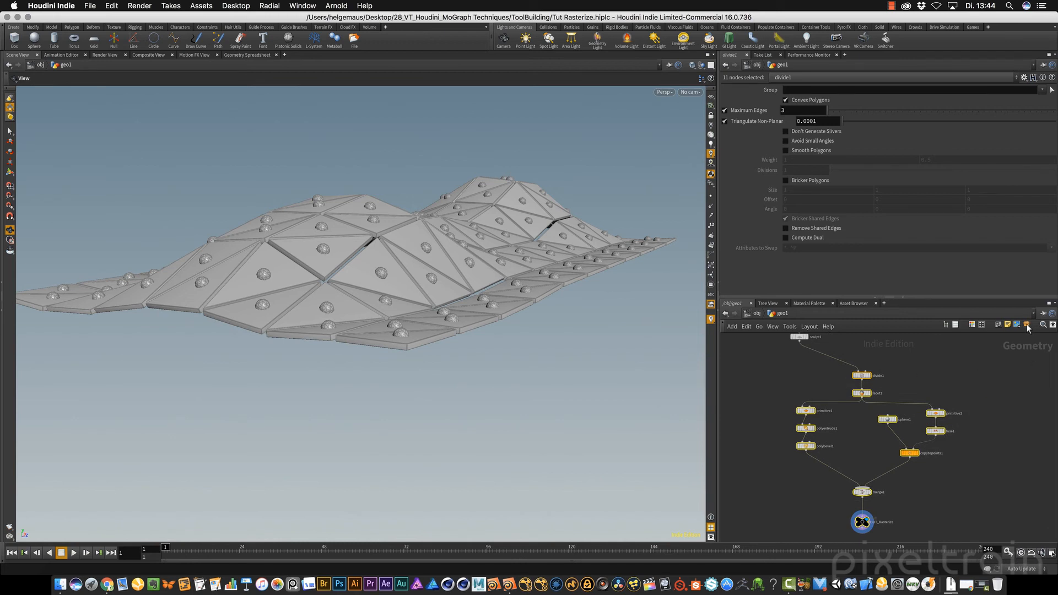
key("shift+c")
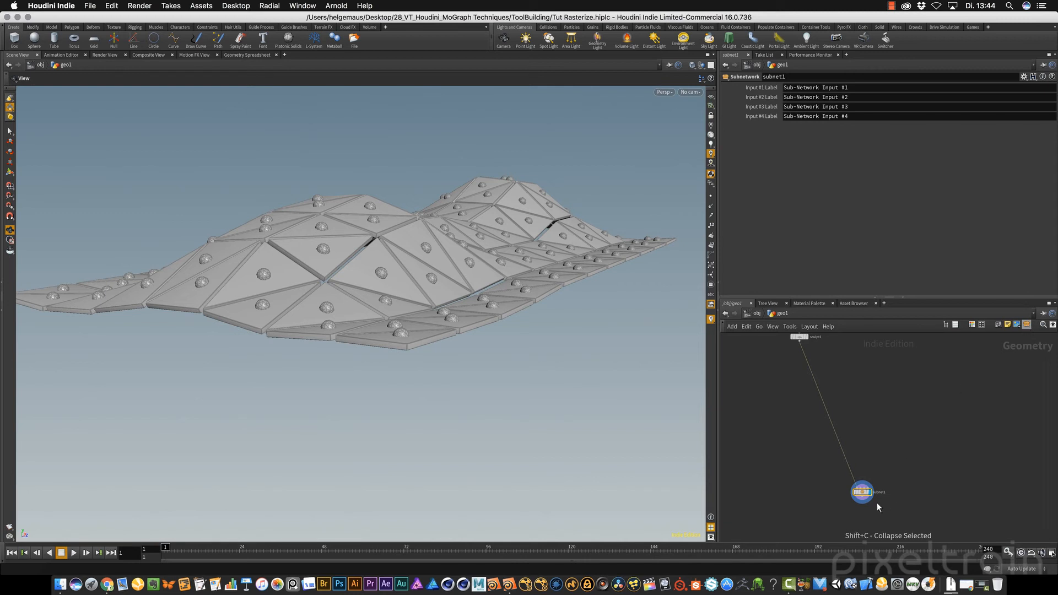
mouse_move(862, 492)
left_mouse_down()
mouse_move(808, 444)
mouse_move(799, 371)
left_mouse_up()
right_click_drag(798, 369, 895, 419)
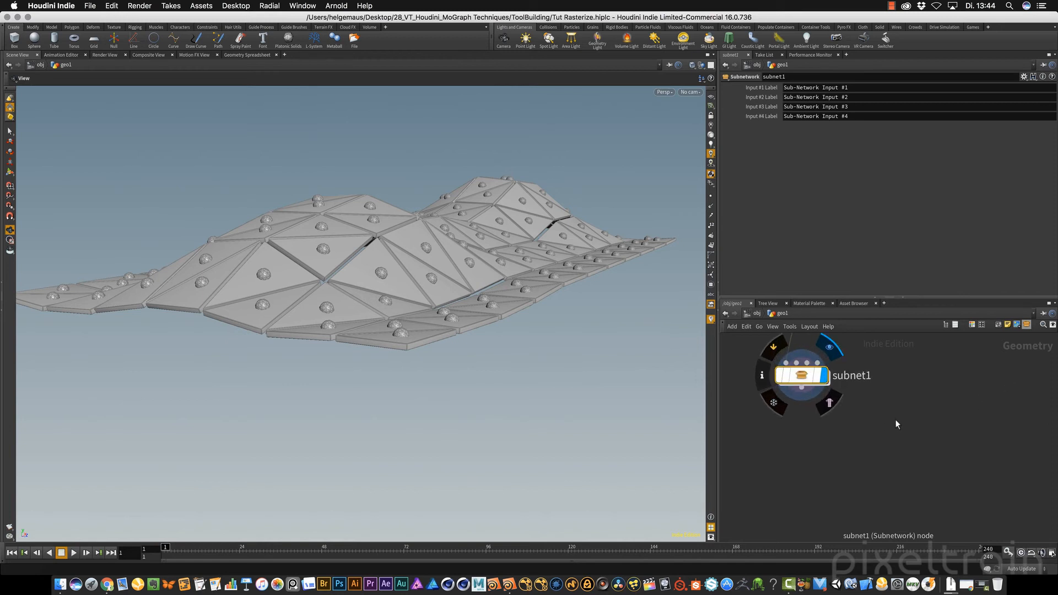
middle_click_drag(895, 419, 928, 476)
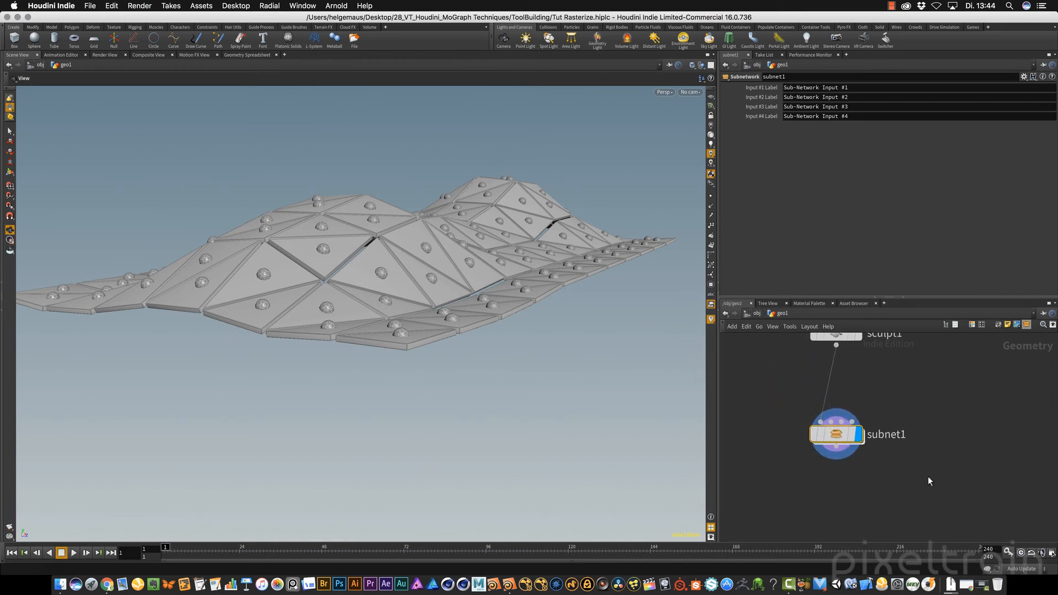
Rename the subnetwork as Rasterizer and move it slightly closer to sculpt1
double_click(880, 435)
double_click(904, 435)
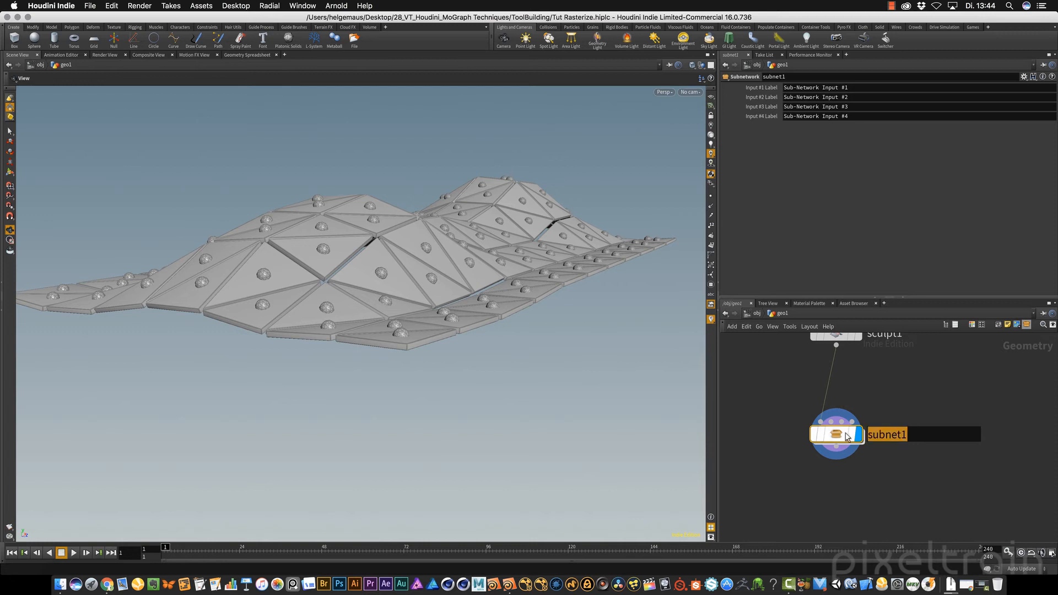
type("Rasterizer")
key("Return")
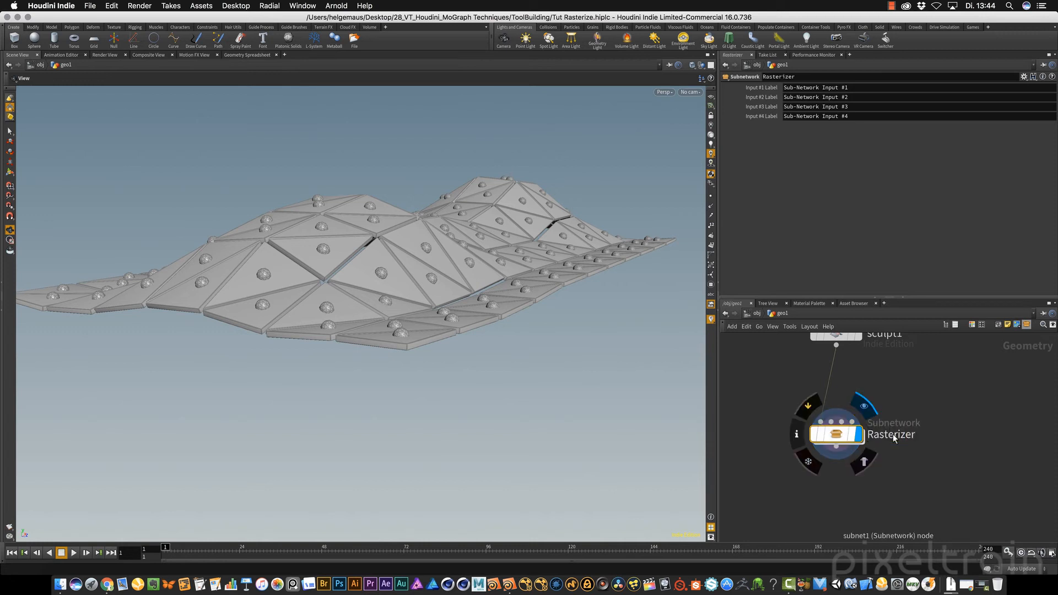
left_click_drag(836, 441, 837, 422)
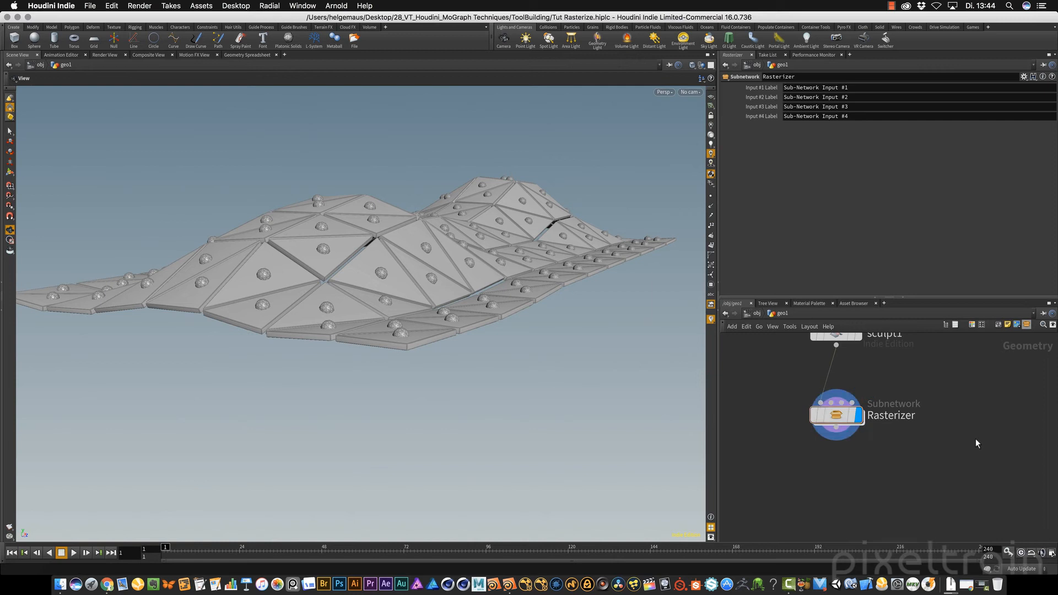
Inside the Rasterizer subnetwork, spread the four Sub-Network Input nodes out in a row above divide1
double_click(838, 413)
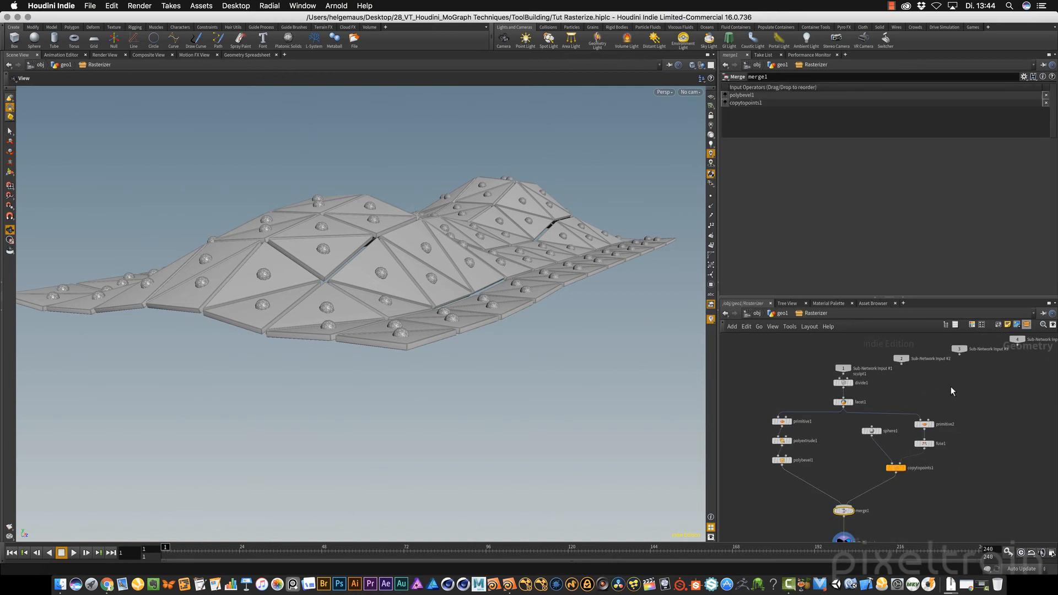
middle_click_drag(971, 392, 982, 437)
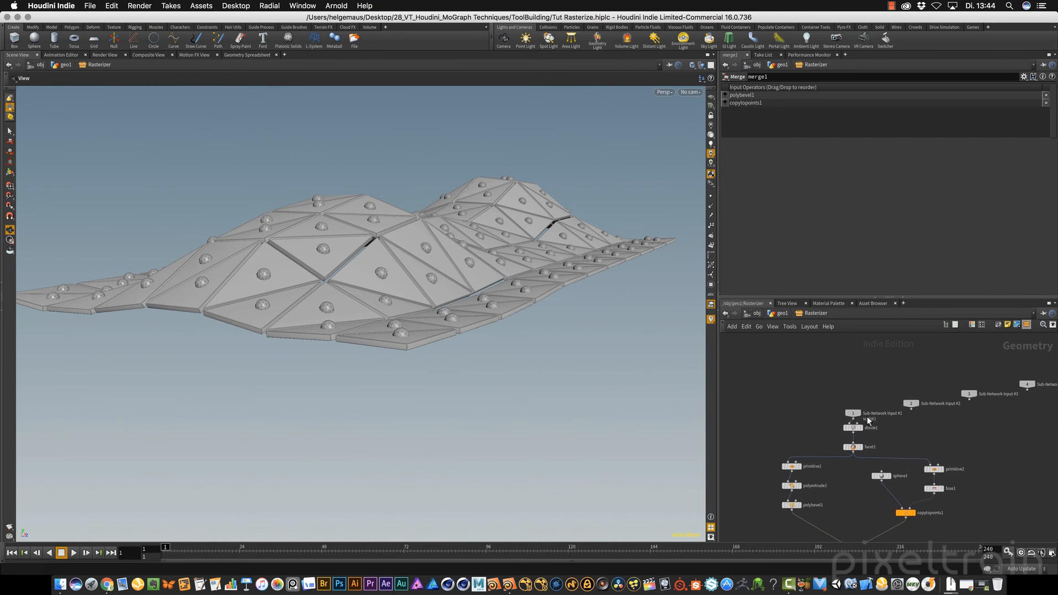
left_click_drag(854, 413, 780, 380)
left_click_drag(911, 404, 873, 378)
left_click_drag(970, 395, 960, 382)
left_click_drag(1026, 385, 1023, 377)
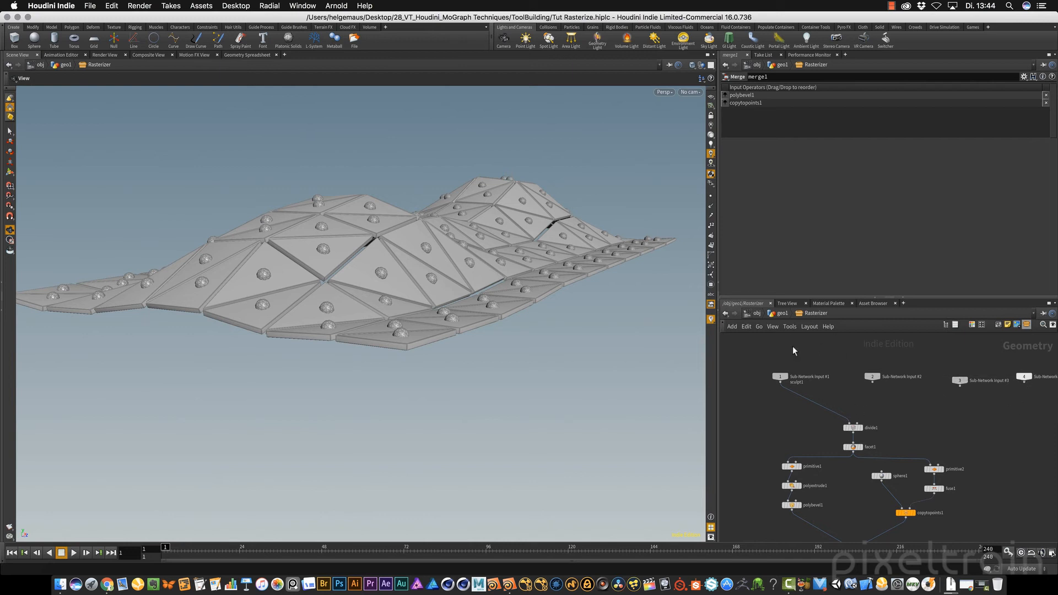
middle_click_drag(992, 491, 983, 428)
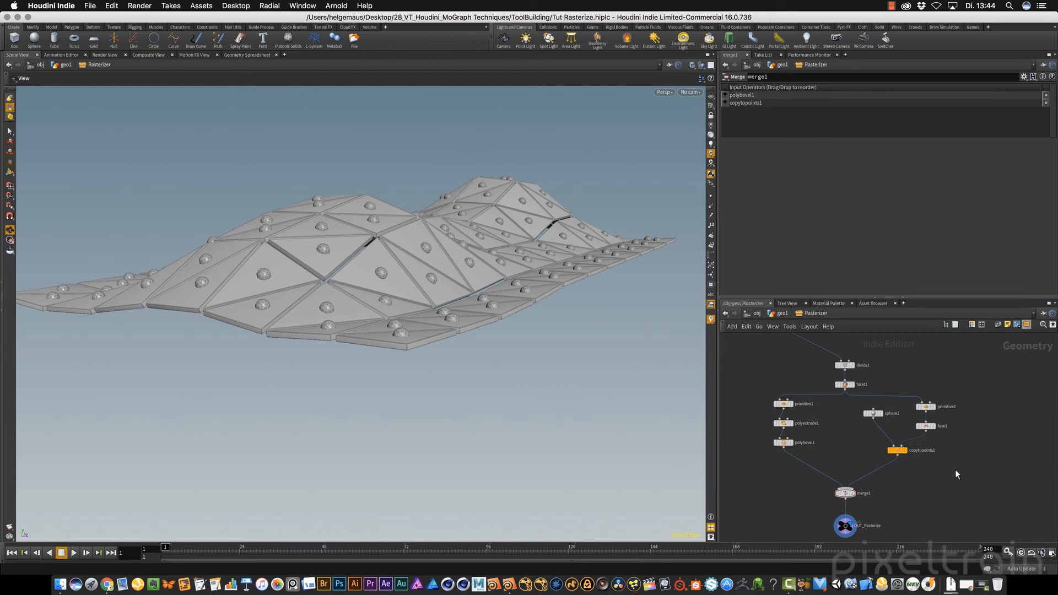
Return to geo1 and open the parameter interface editor for the Rasterizer subnetwork, placed clear of the network and parameters
left_click(784, 314)
middle_click_drag(866, 475, 852, 512)
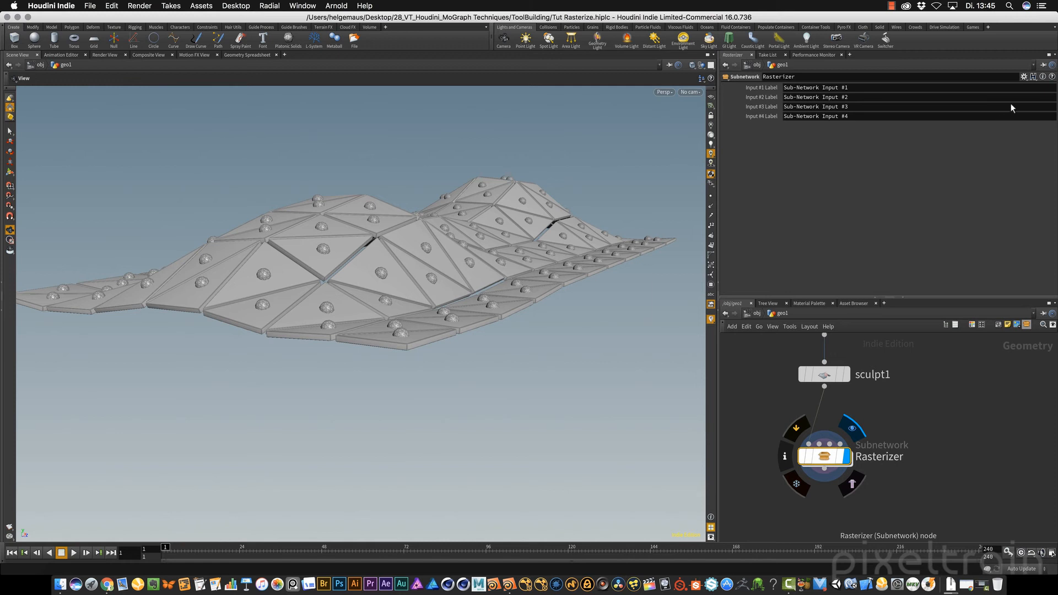
left_click(1024, 77)
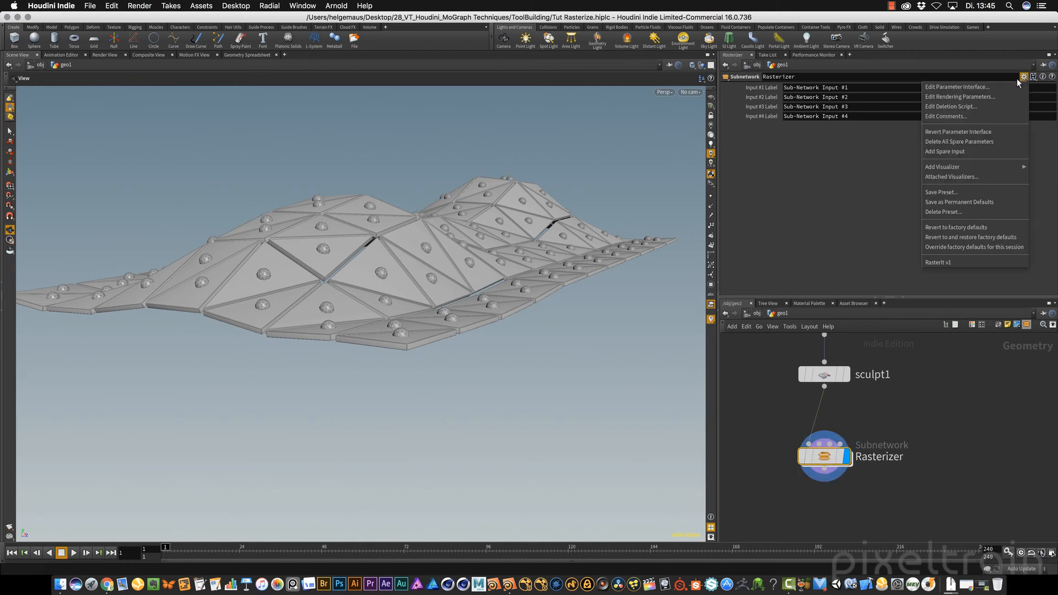
left_click(966, 89)
left_click_drag(840, 20, 534, 52)
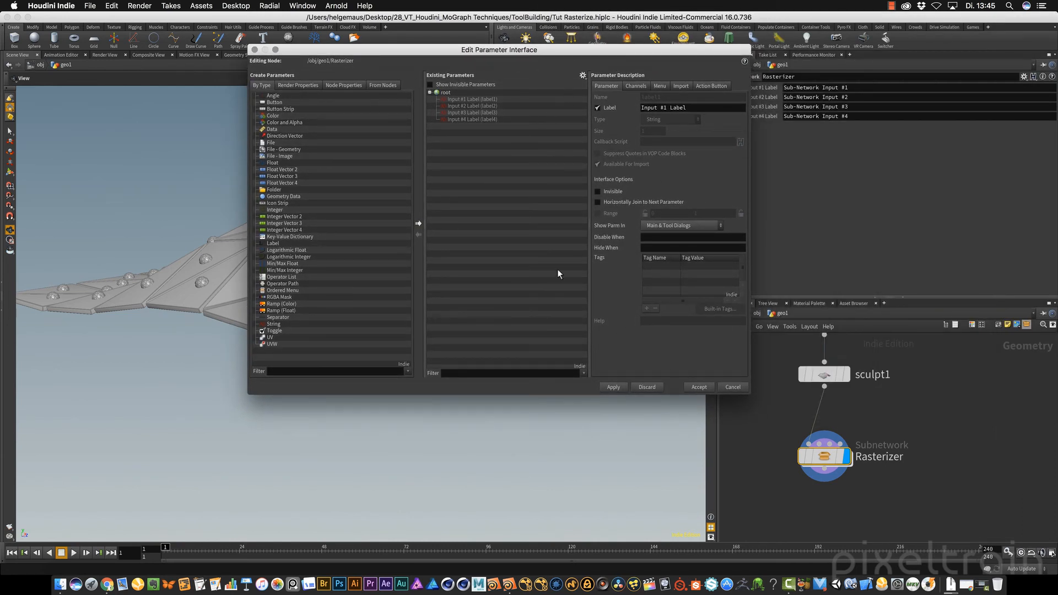
mouse_move(832, 416)
left_click_drag(549, 52, 483, 49)
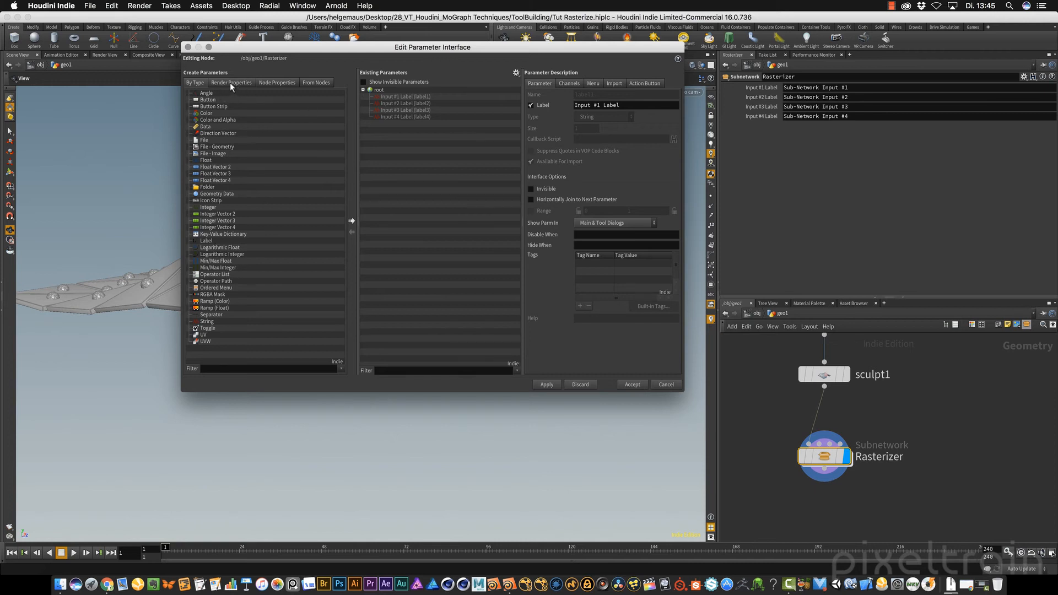
left_click(279, 82)
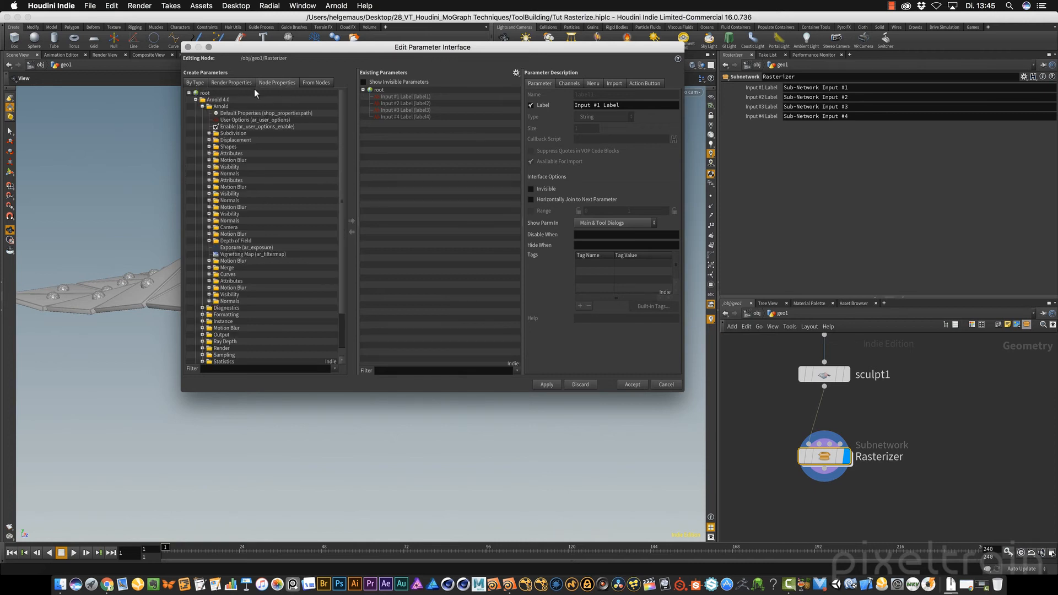
left_click(309, 84)
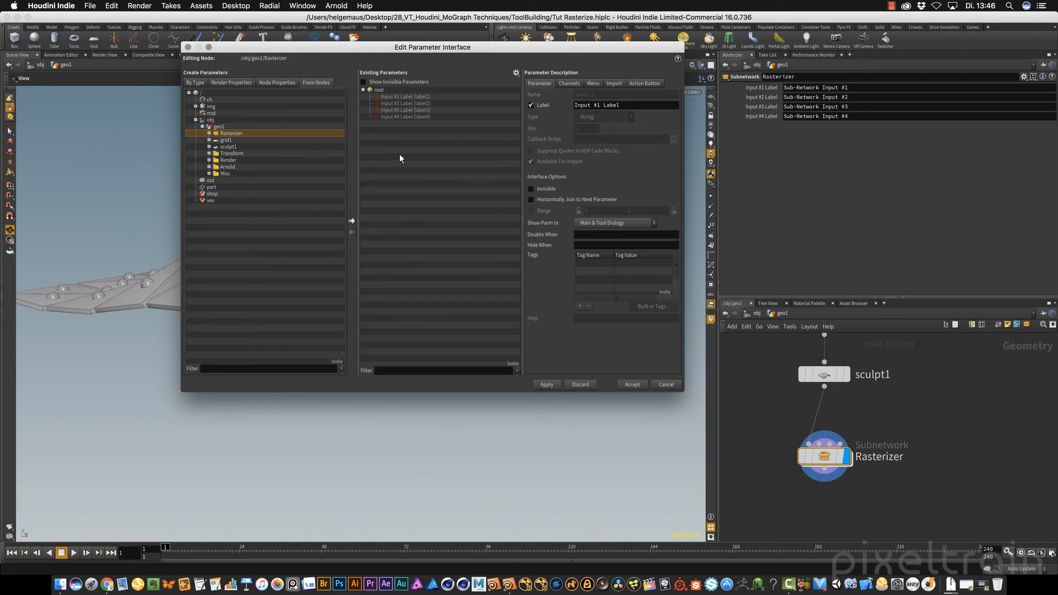
left_click(194, 83)
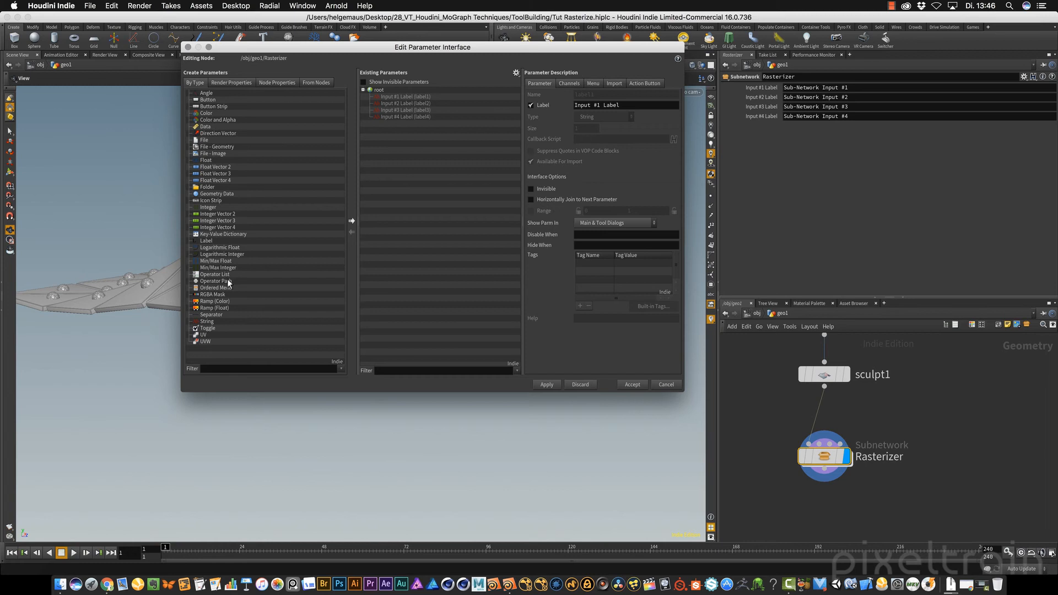
Add a folder parameter labelled Rasterizer below the four input labels and apply it to the subnetwork's interface
left_click_drag(203, 188, 385, 96)
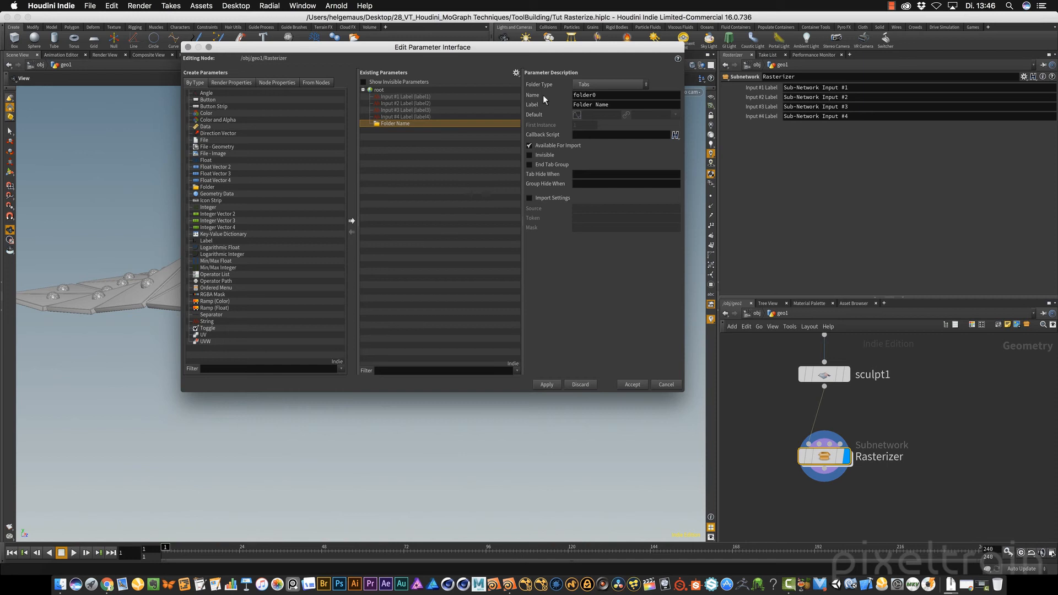
triple_click(593, 104)
type("Rasterizer")
key("Tab")
left_click(547, 385)
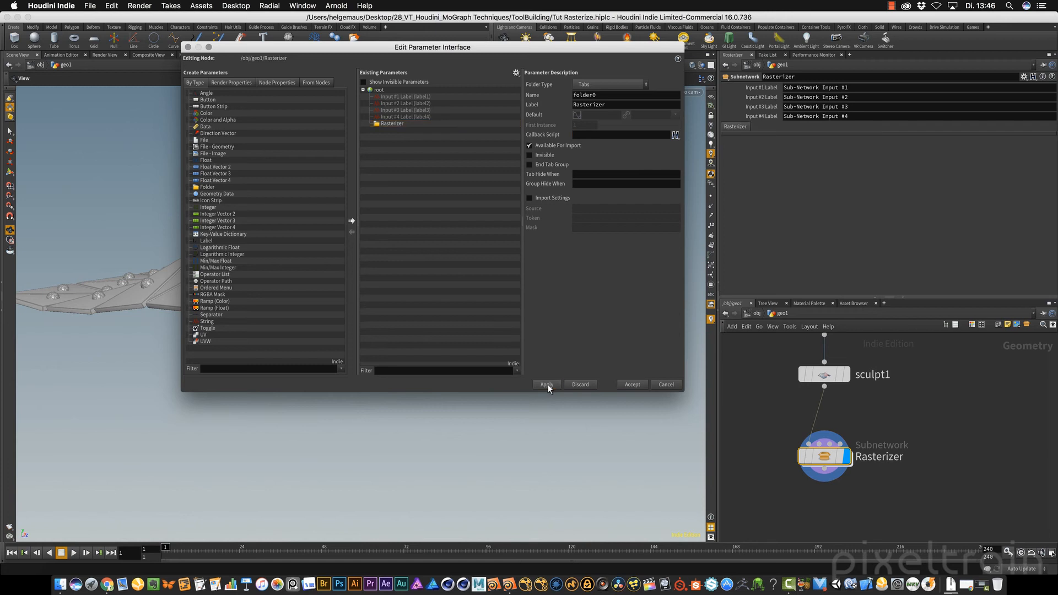
Inside the Rasterizer subnetwork, promote primitive1's Scale parameter into the Rasterizer folder of the parameter interface
left_click(826, 457)
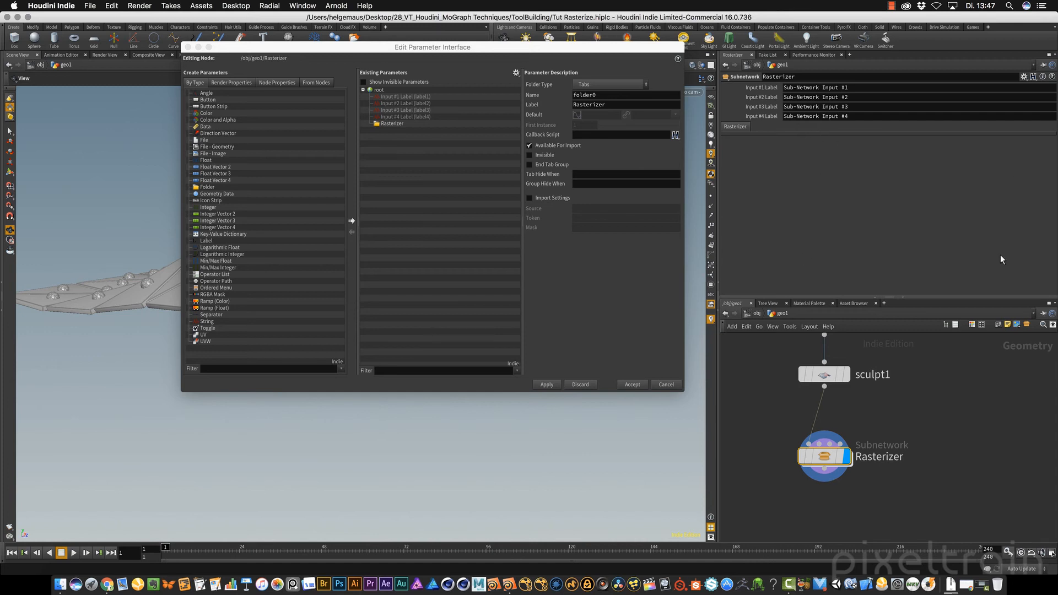
double_click(826, 457)
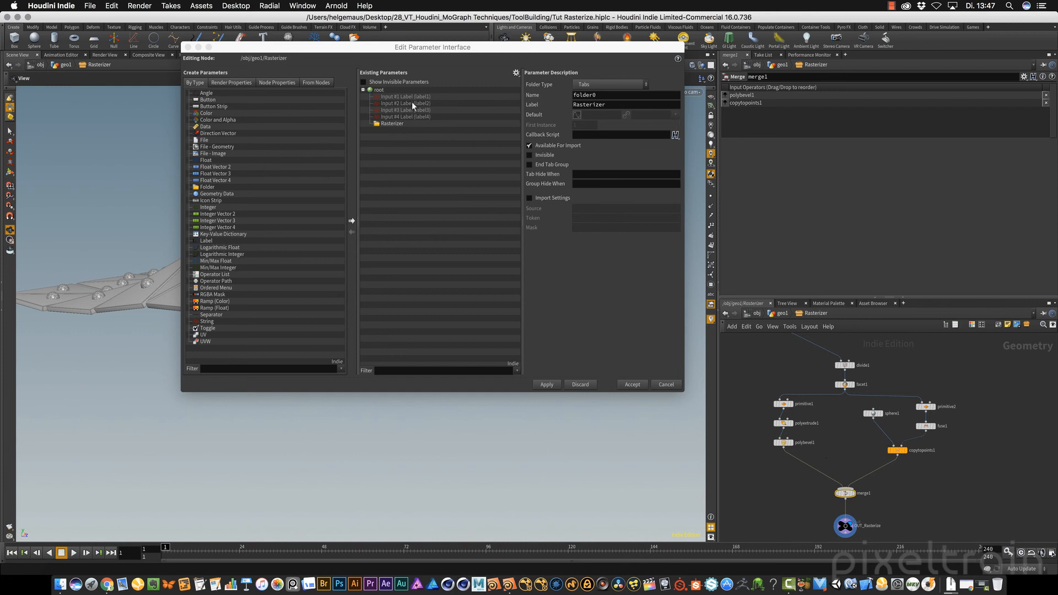
middle_click_drag(978, 456, 981, 488)
mouse_move(845, 422)
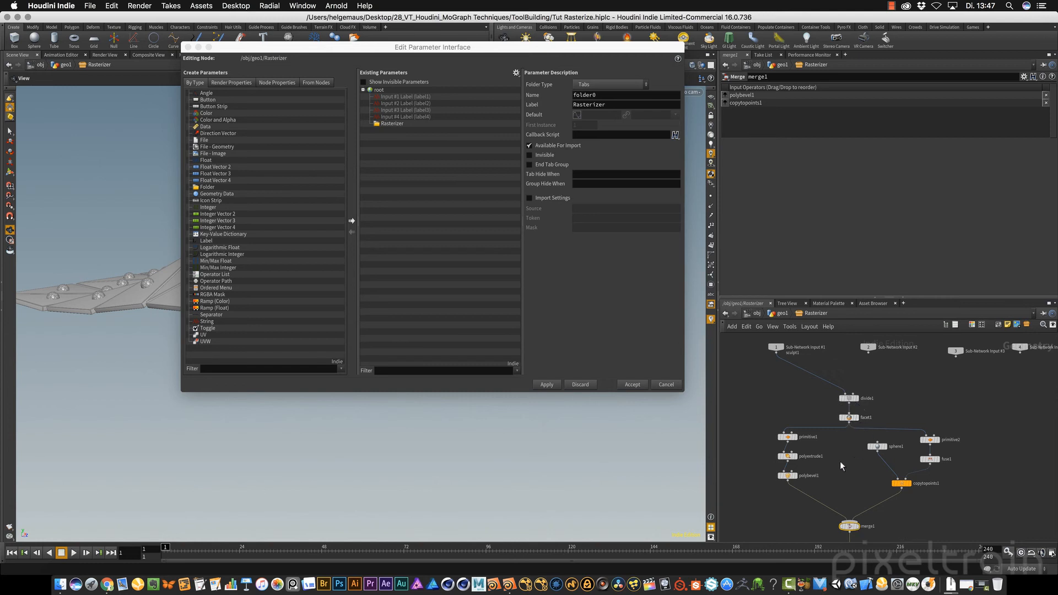
left_click(789, 437)
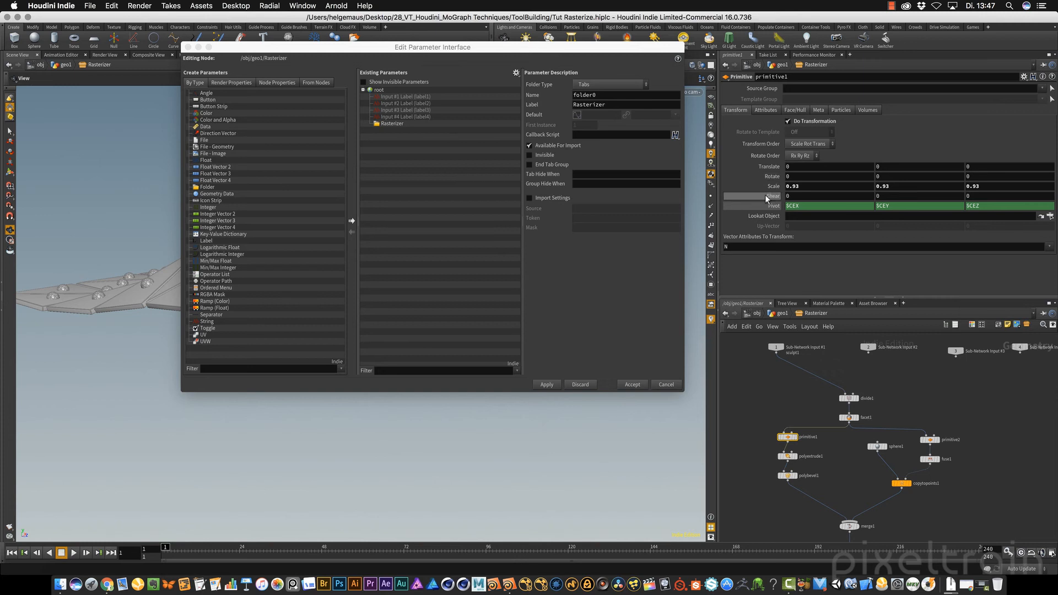
left_click_drag(315, 44, 398, 121)
left_click_drag(163, 310, 184, 391)
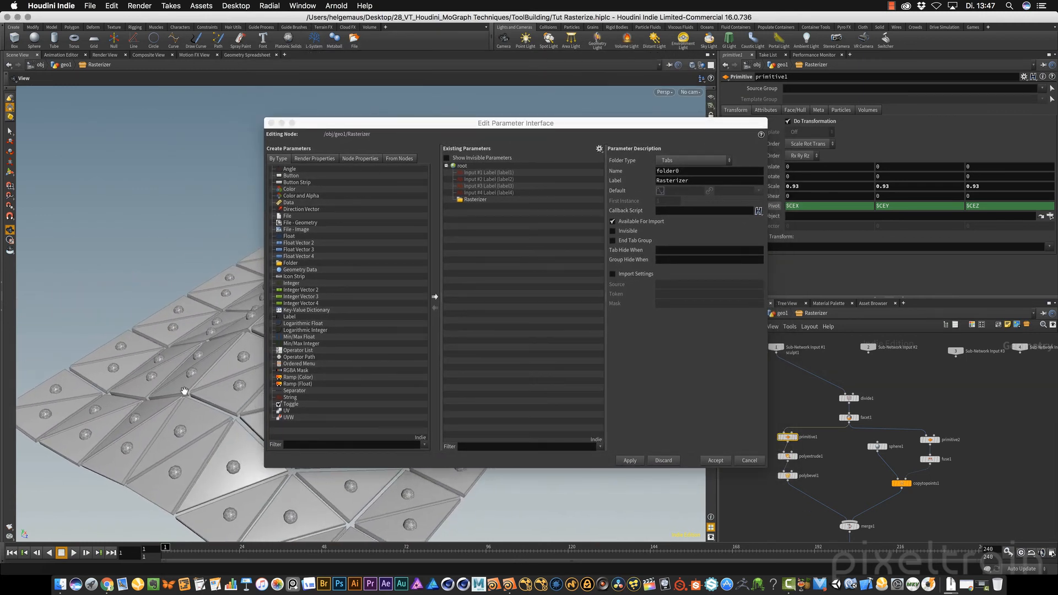
left_click_drag(720, 128, 642, 78)
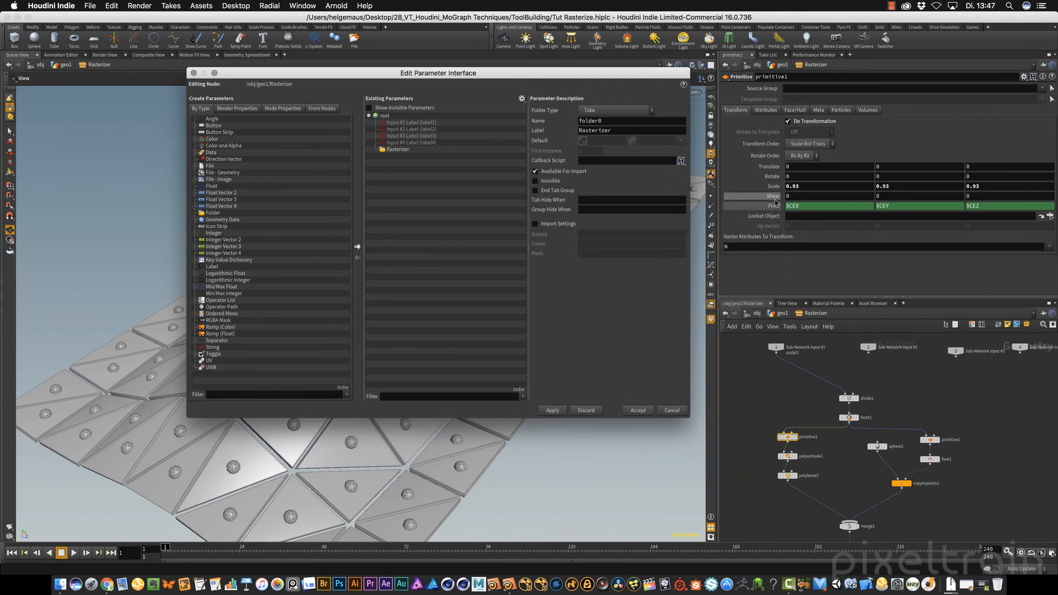
left_click_drag(774, 190, 395, 150)
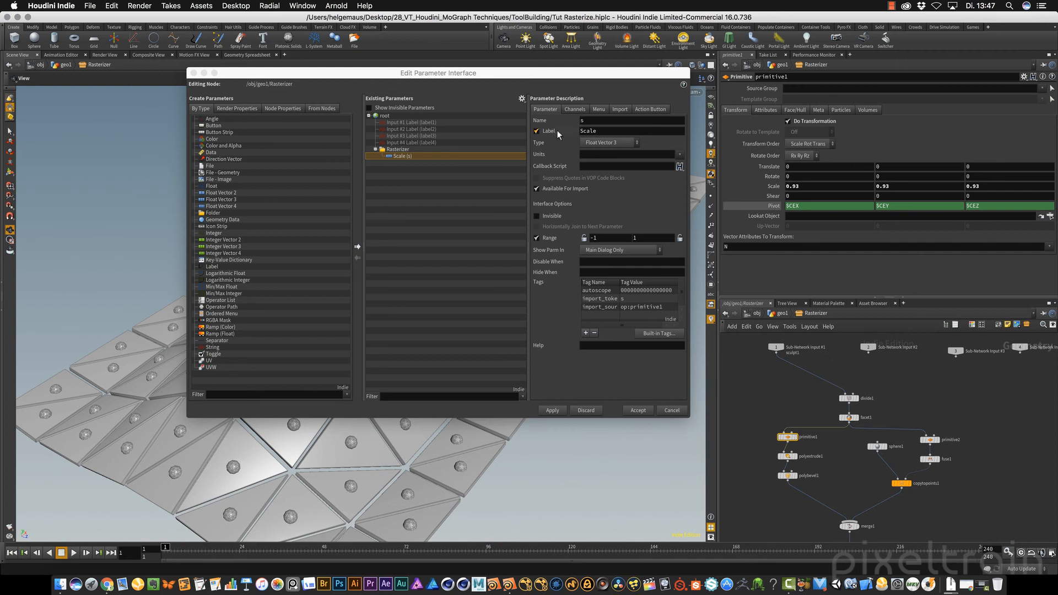
Label the promoted scale parameter Scale Pieces and set its range minimum to 0
left_click(601, 130)
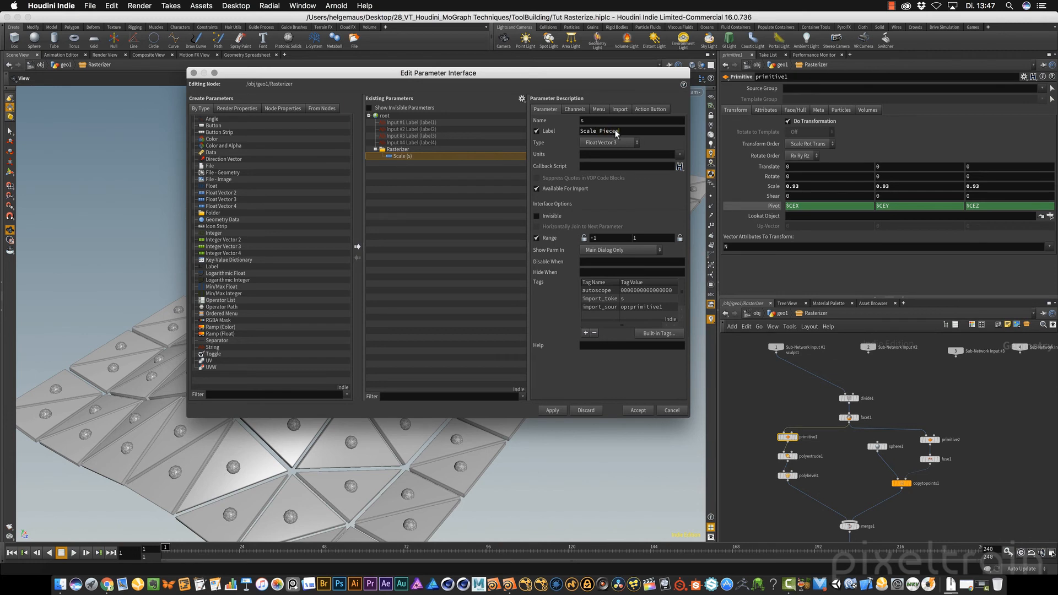
key("Return")
double_click(604, 239)
type("0")
key("Tab")
Set all three channel defaults of Scale Pieces to 0.75 and apply the interface changes
left_click(576, 108)
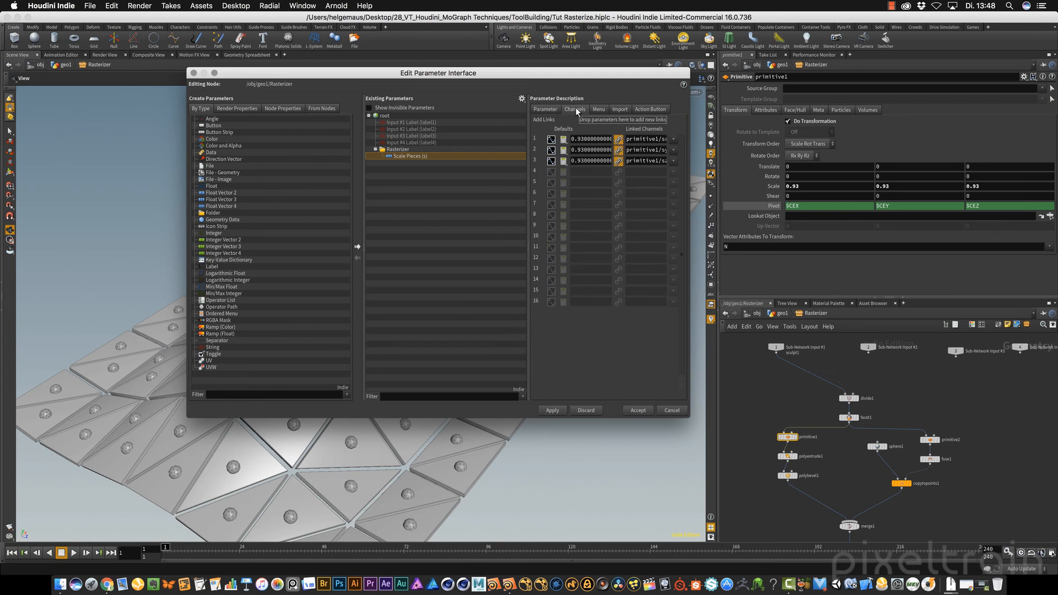
left_click_drag(578, 138, 538, 127)
key("BackSpace")
type("0.75")
double_click(585, 148)
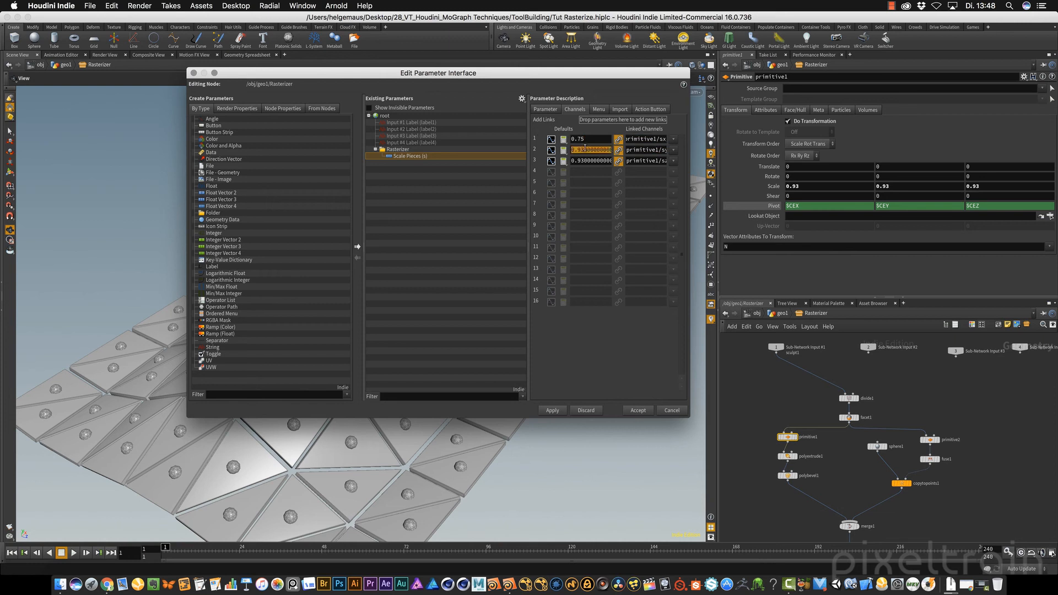
type("0.75")
double_click(596, 161)
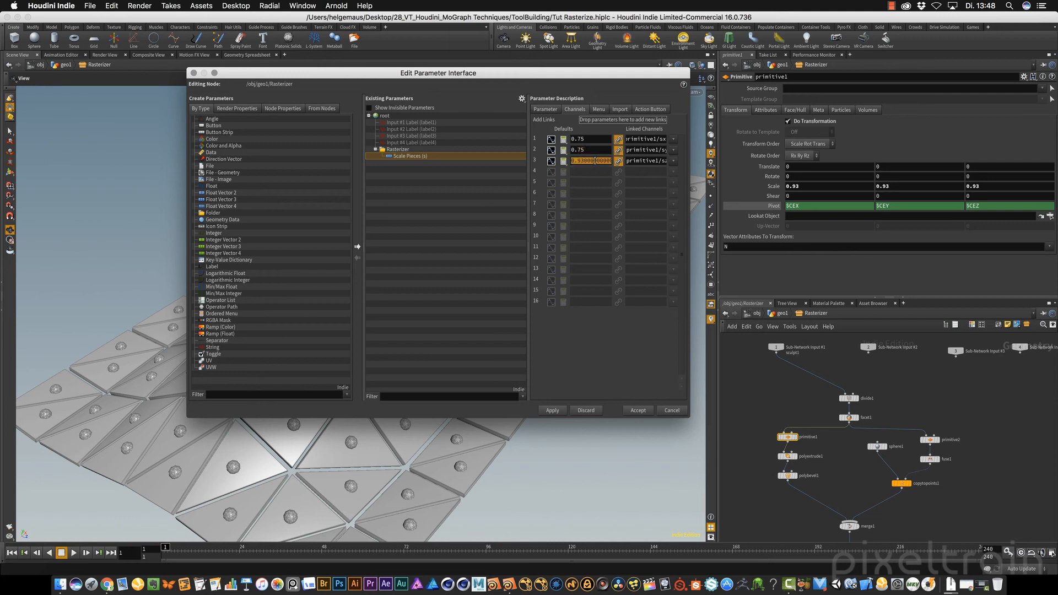
type("0.75")
left_click(552, 411)
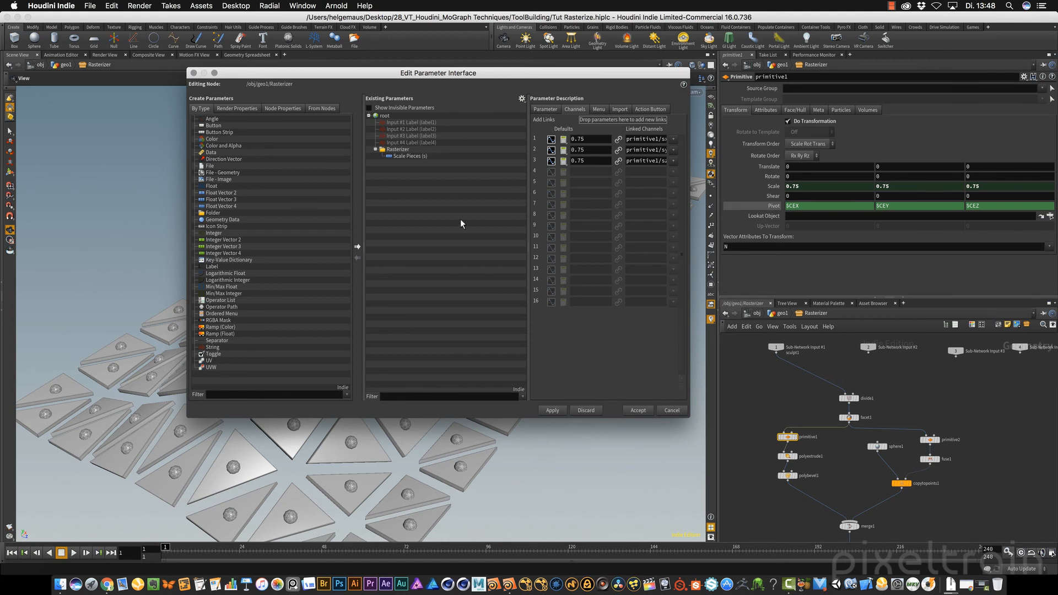
Promote polyextrude1's Distance parameter into the Rasterizer folder and label it Thickness Pieces
left_click(788, 458)
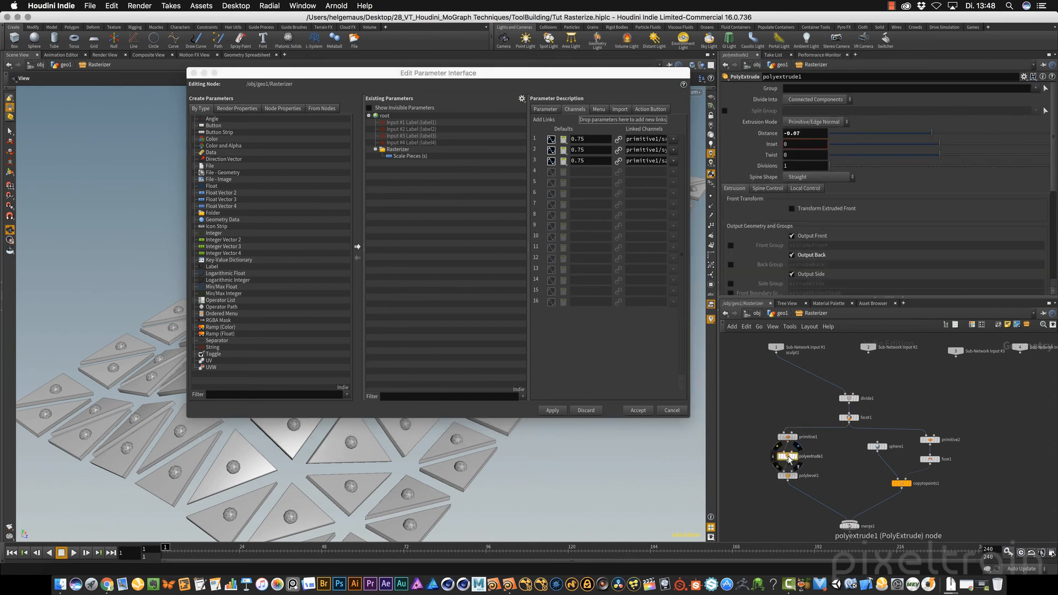
left_click_drag(772, 136, 404, 161)
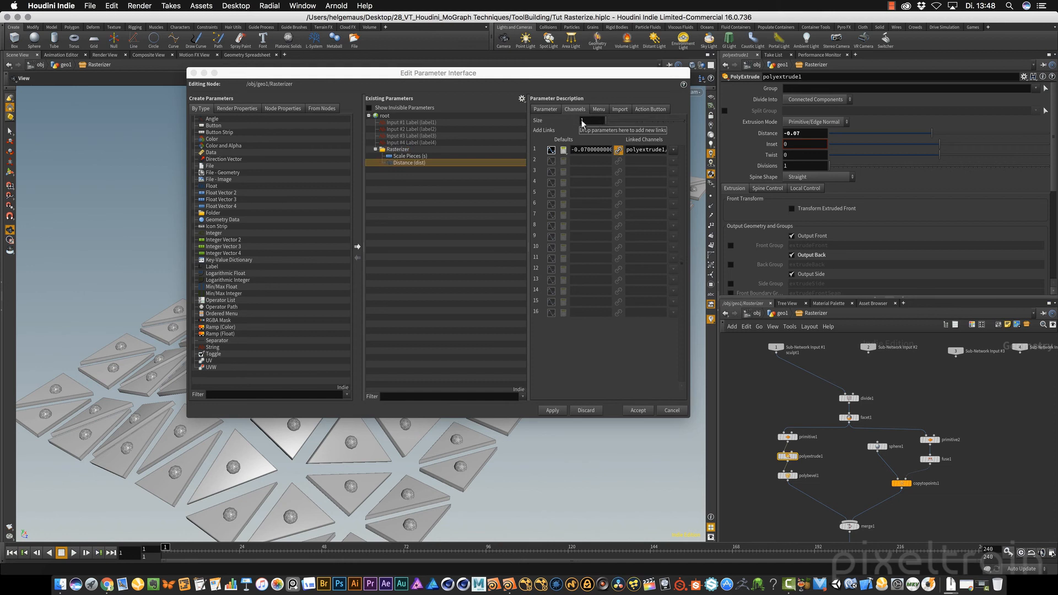
left_click(544, 110)
left_click(617, 132)
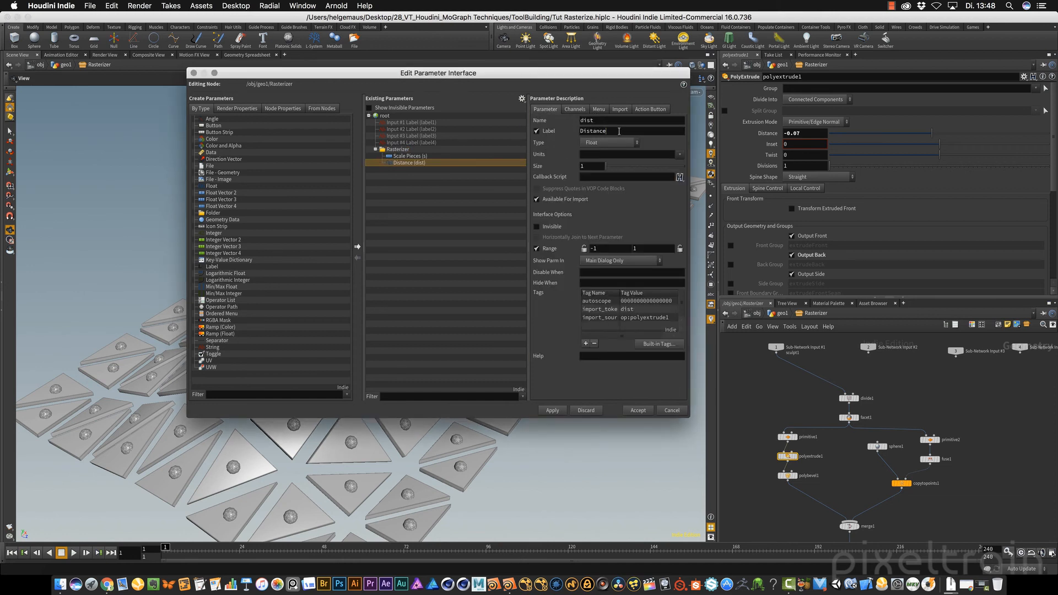
double_click(608, 131)
type("Thickness")
key("Return")
type("Pieces")
key("Return")
Promote polyextrude1's Inset parameter into the Rasterizer folder with the label Inset Pieces, and select the polybevel1 node
left_click(770, 147)
left_click_drag(770, 147, 408, 165)
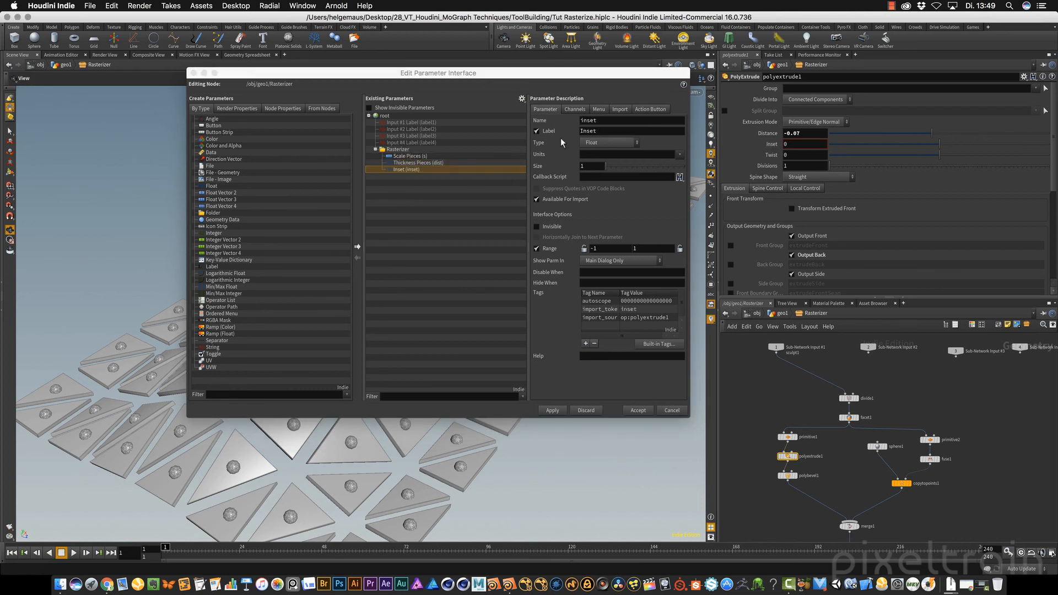
left_click(607, 130)
key("Tab")
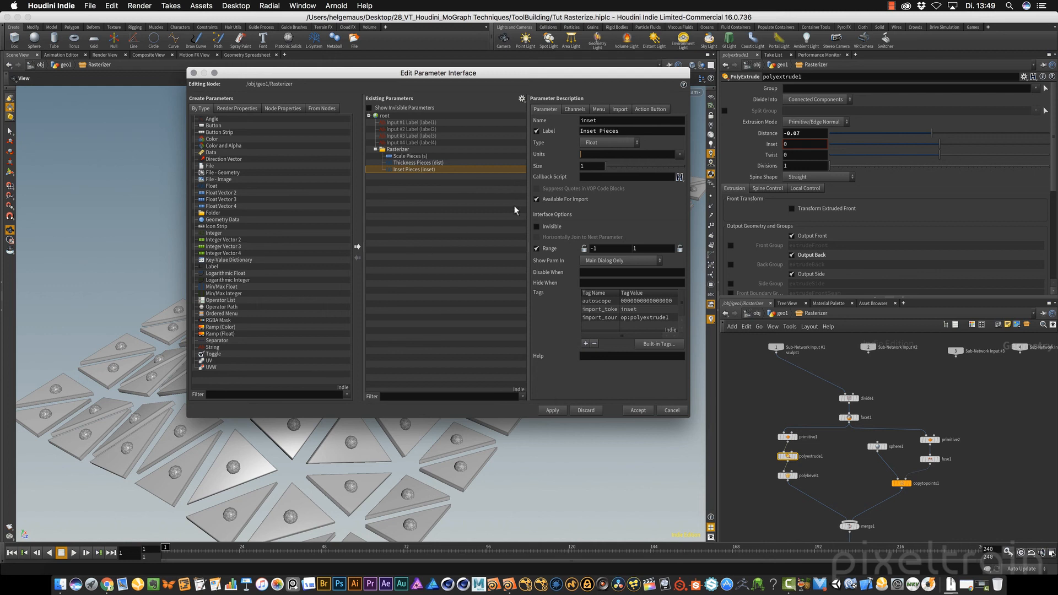
left_click(788, 476)
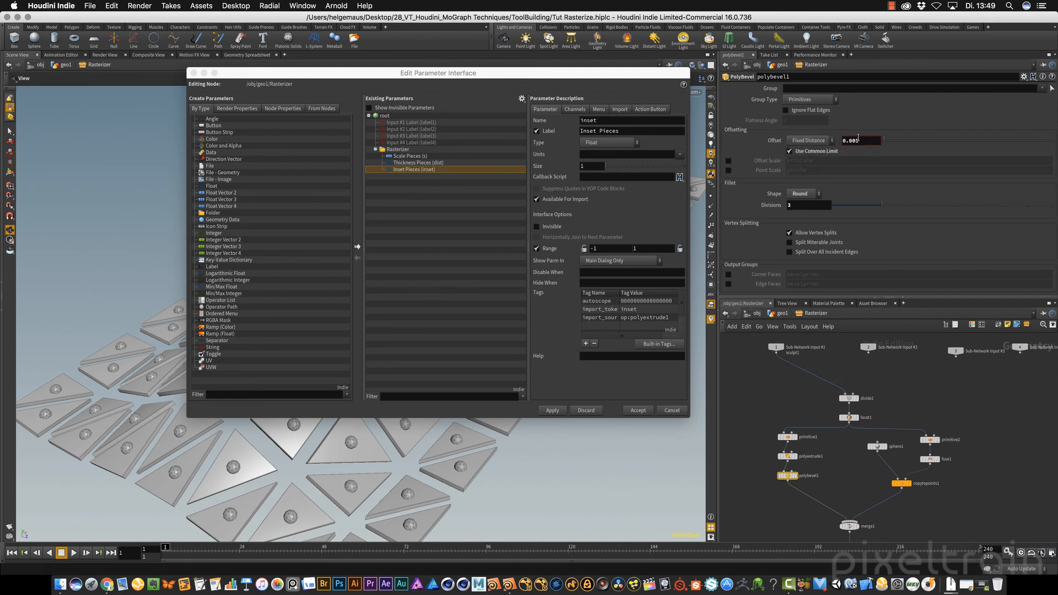
left_click_drag(773, 141, 397, 156)
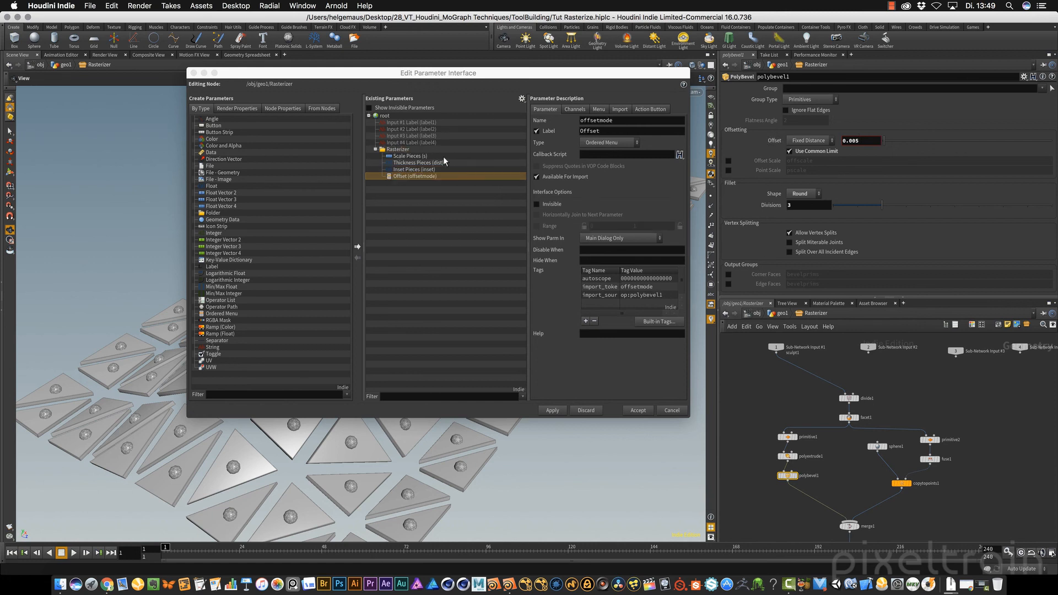
left_click(575, 109)
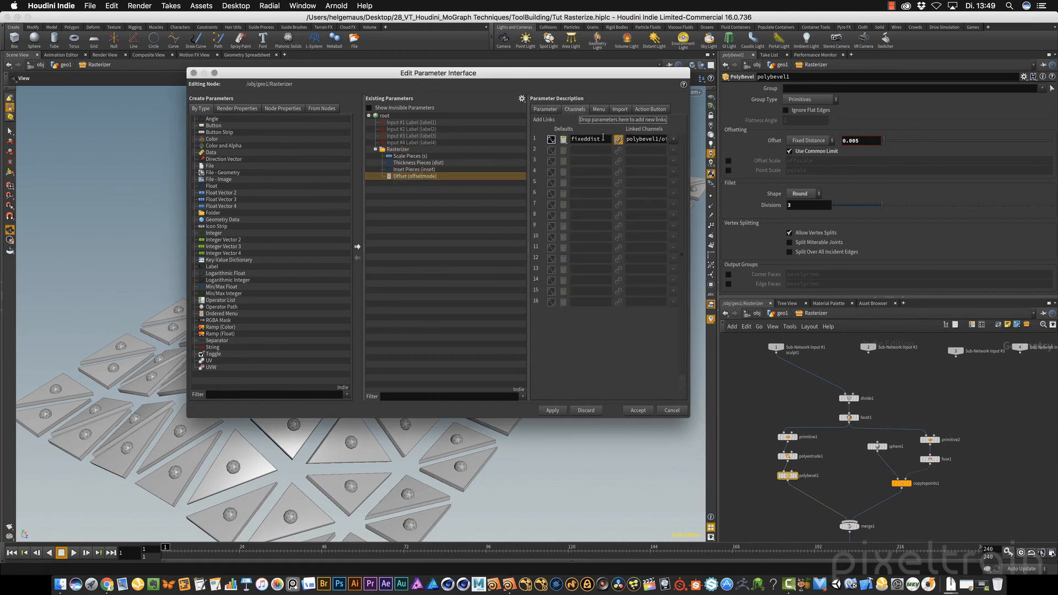
left_click(546, 108)
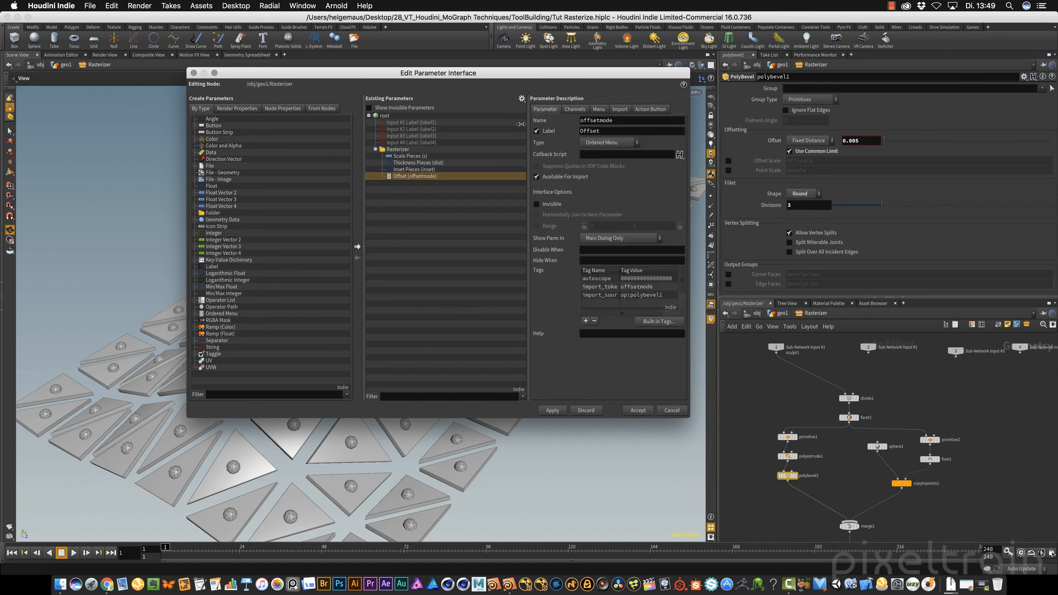
left_click(773, 141)
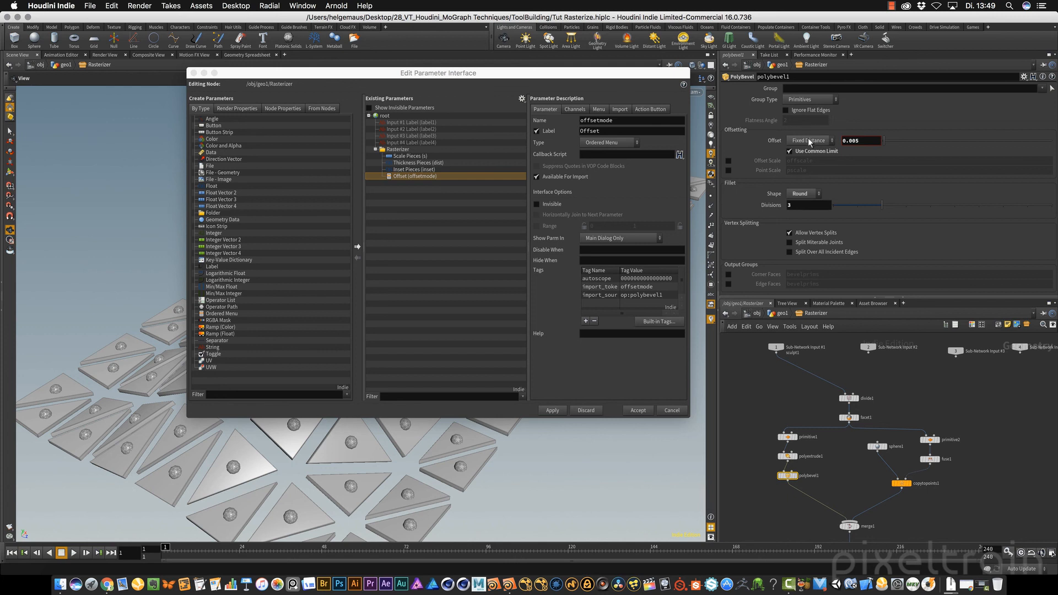
left_click(389, 175)
key("Delete")
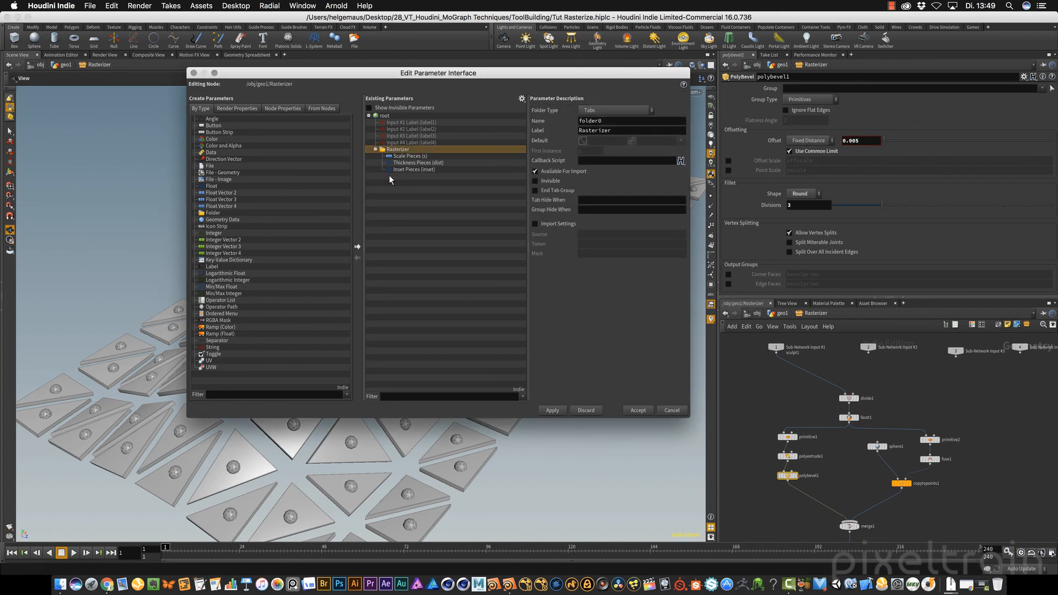
Promote polybevel1's numeric offset into the Rasterizer folder, label it Offset Value, and apply the interface changes
left_click(871, 143)
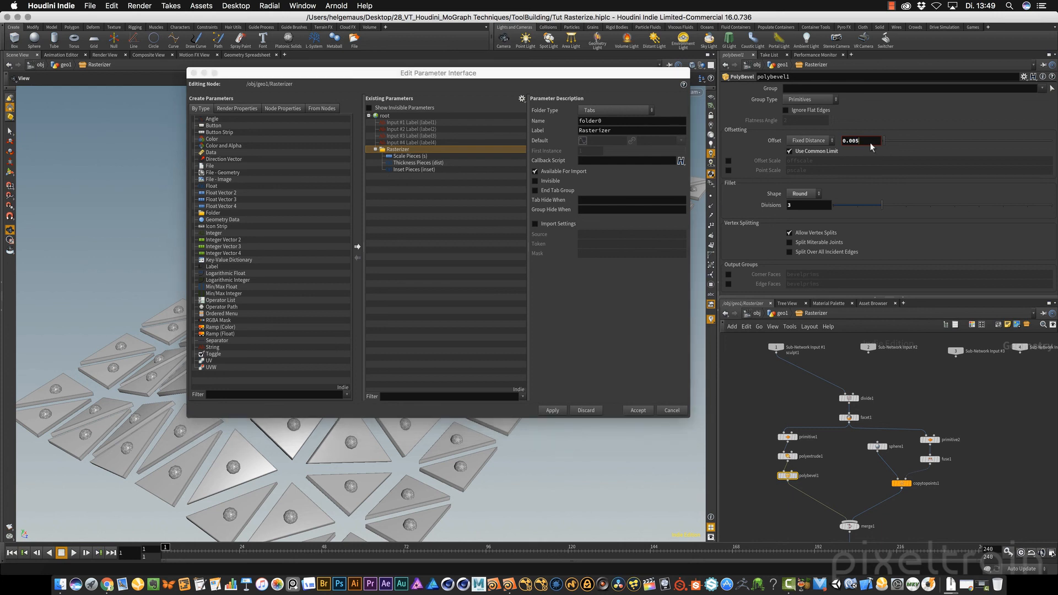
left_click_drag(851, 140, 394, 155)
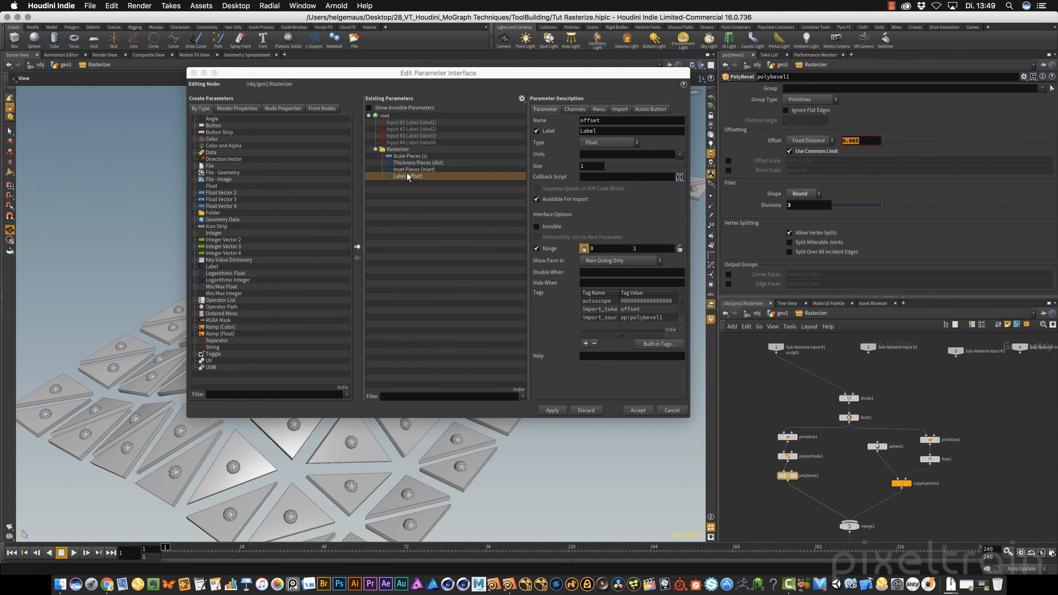
double_click(620, 131)
type("Offset")
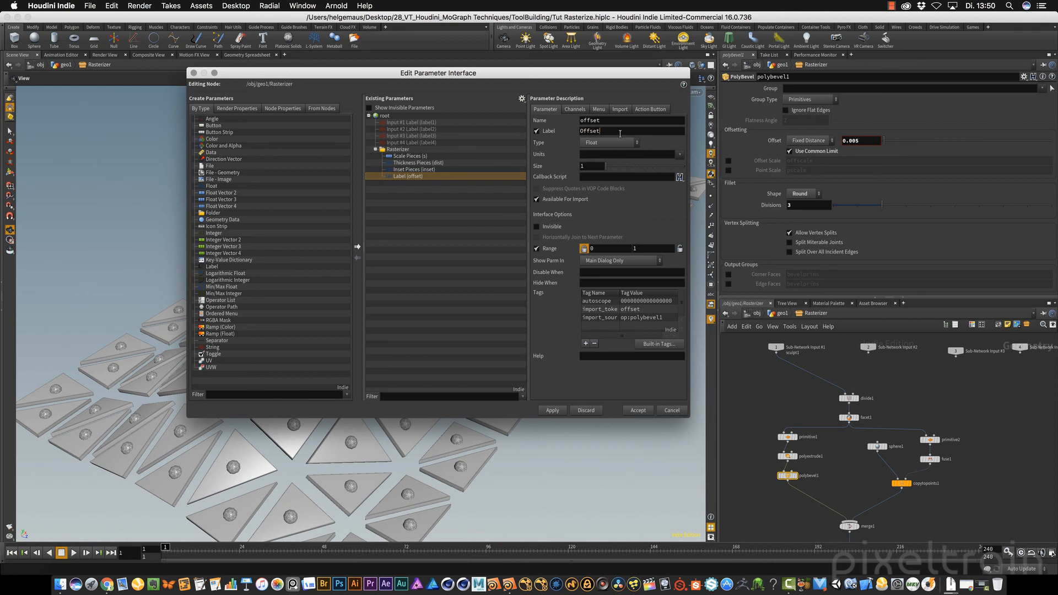
type(" Value")
left_click(550, 410)
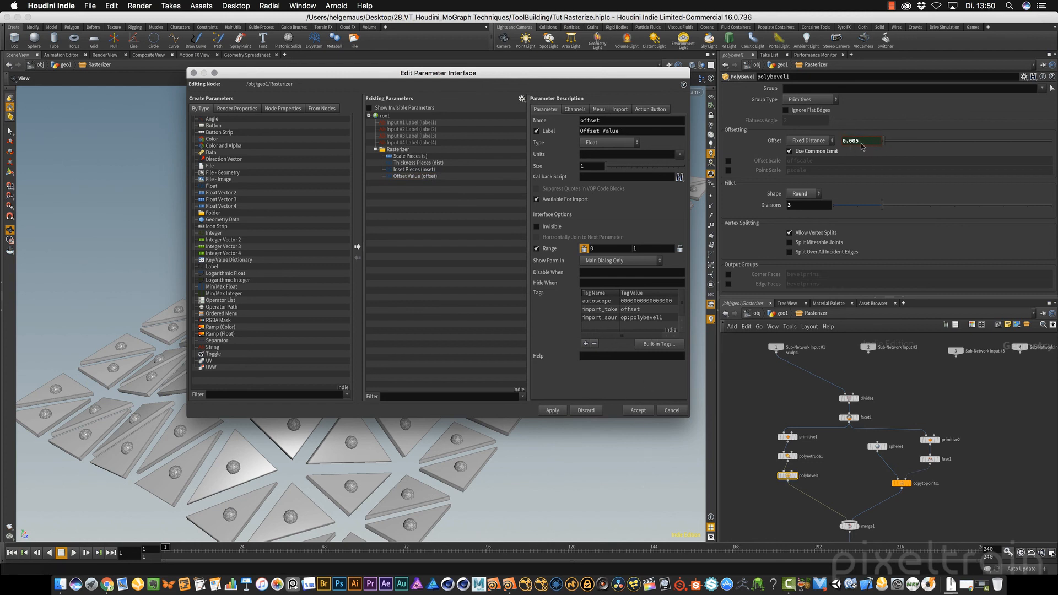
Return to geo1 and set the Rasterizer subnetwork's Offset Value to 0.007 while viewing a panel's bevelled edge up close
left_click(771, 142)
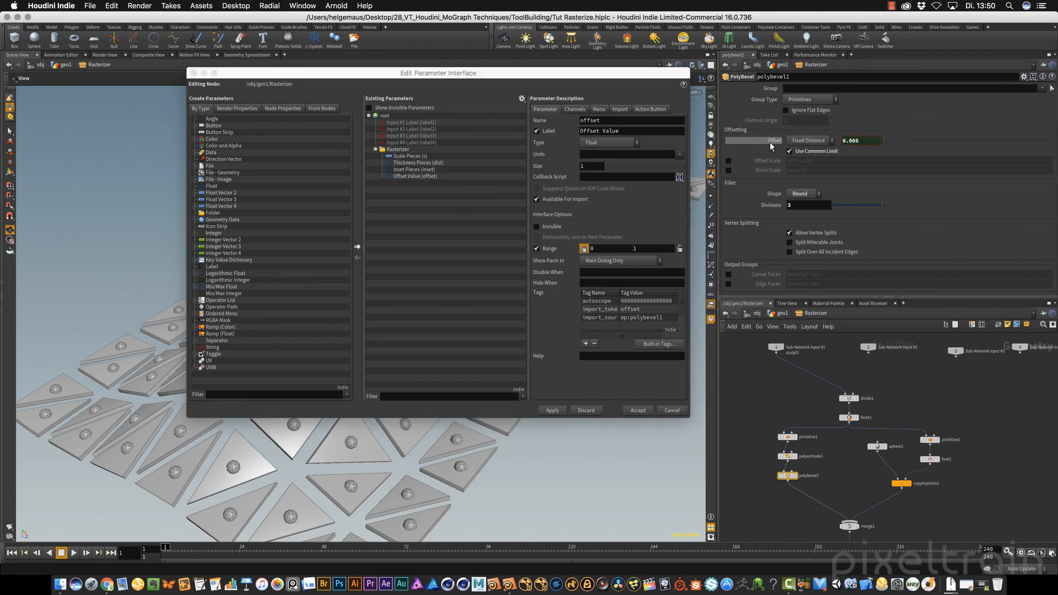
left_click(783, 313)
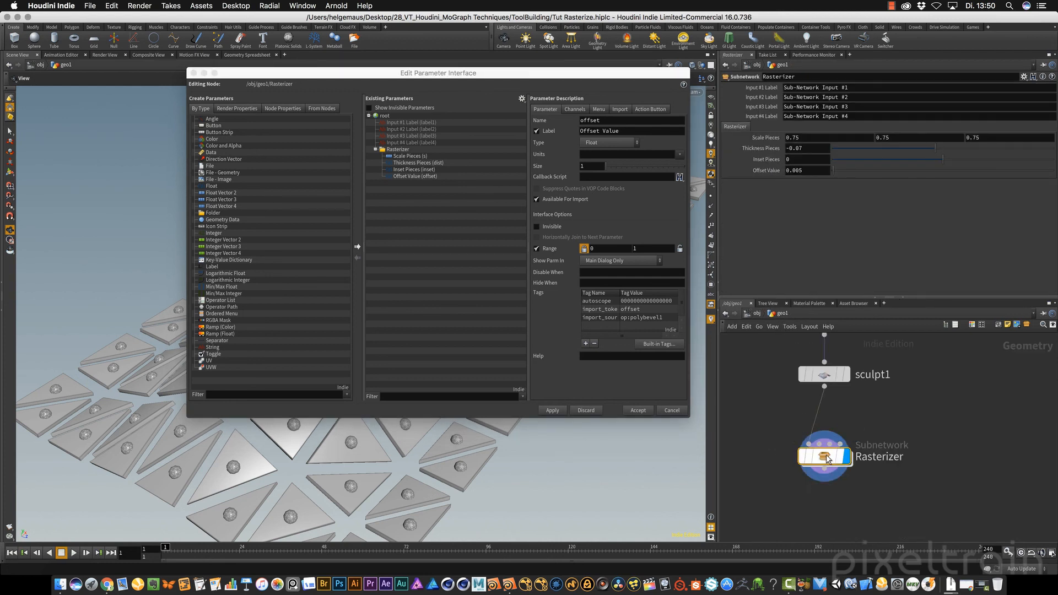
left_click_drag(535, 438, 363, 501)
right_click_drag(364, 501, 448, 503)
middle_click_drag(449, 503, 453, 396)
right_click_drag(309, 468, 394, 488)
middle_click_drag(394, 487, 428, 456)
right_click_drag(427, 456, 399, 461)
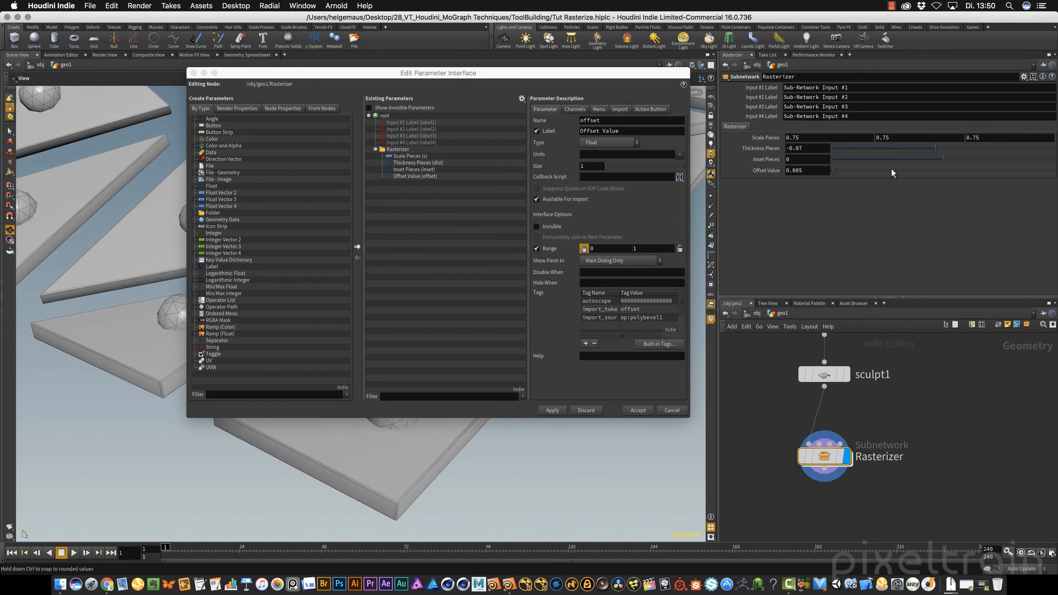
middle_click_drag(799, 171, 805, 201)
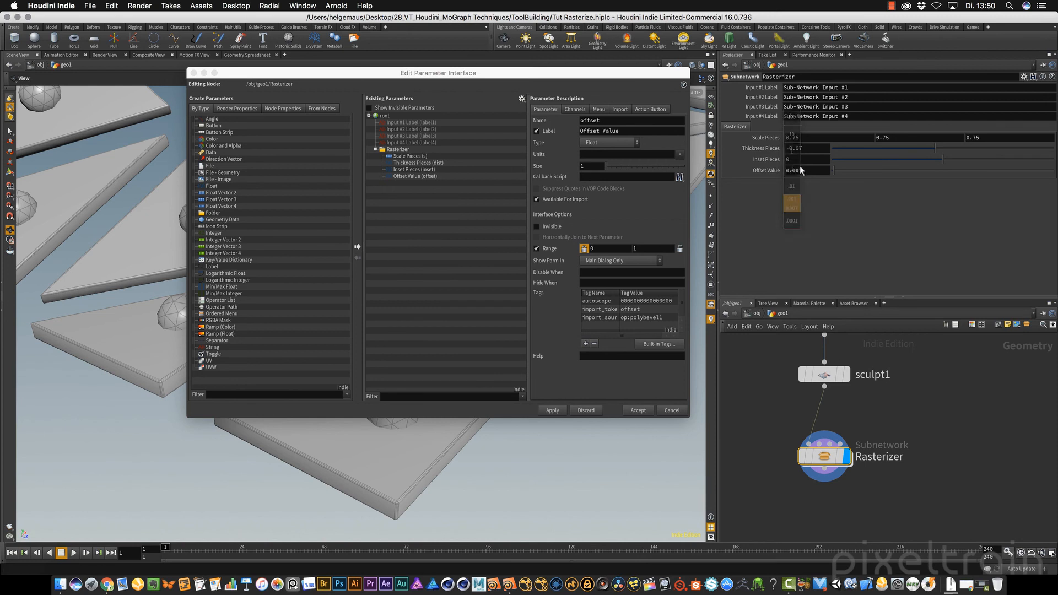
Set the range maximum of Offset Value to 0.5, apply it, and raise the Rasterizer node's Offset Value to about 0.0169
left_click(413, 175)
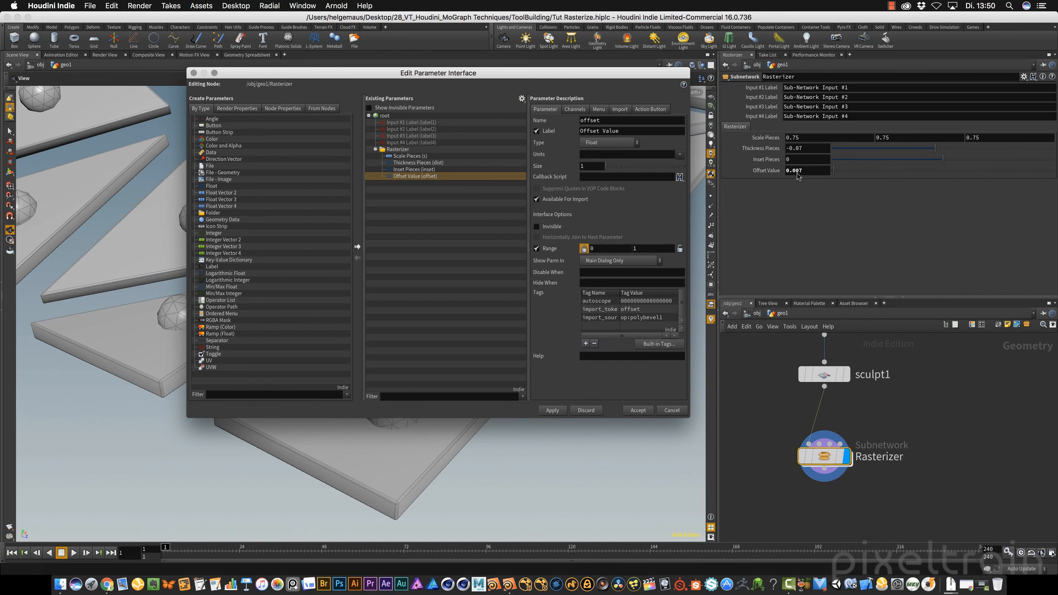
double_click(635, 248)
type(".5")
type("0")
left_click(559, 410)
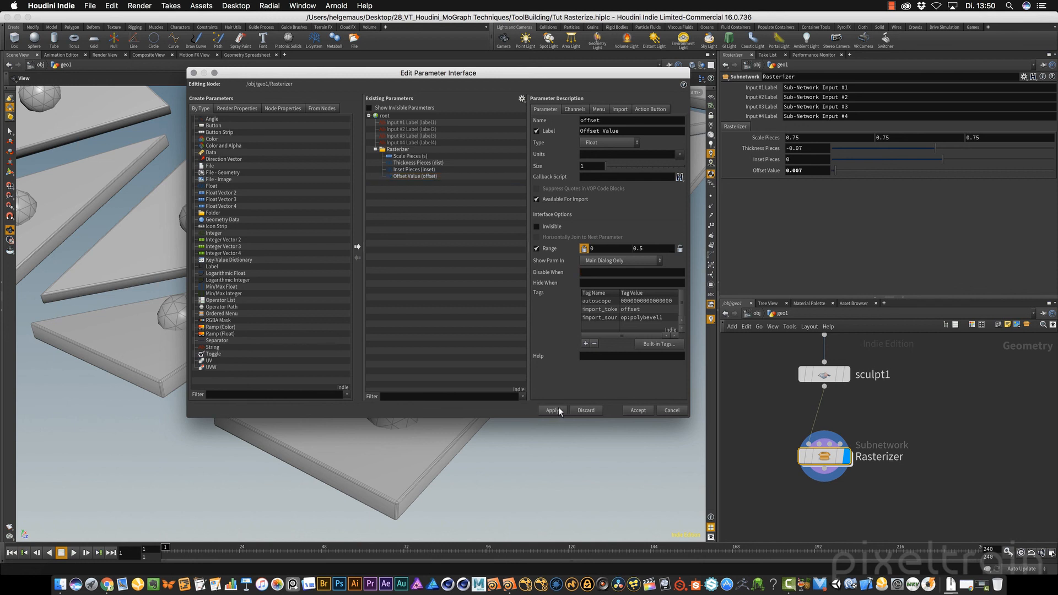
mouse_move(845, 169)
left_mouse_down()
mouse_move(1051, 169)
mouse_move(824, 170)
mouse_move(840, 171)
left_mouse_up()
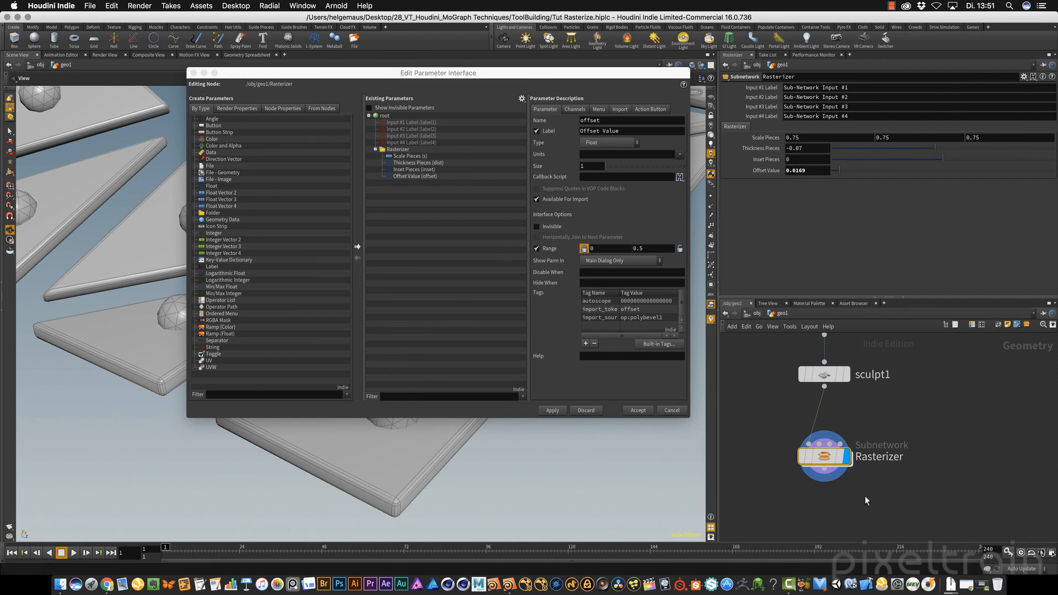
Enter the Rasterizer subnetwork, select sphere1, and add a subfolder labelled Spheres inside the Rasterizer folder of the parameter interface
double_click(824, 458)
middle_click_drag(836, 498, 834, 416)
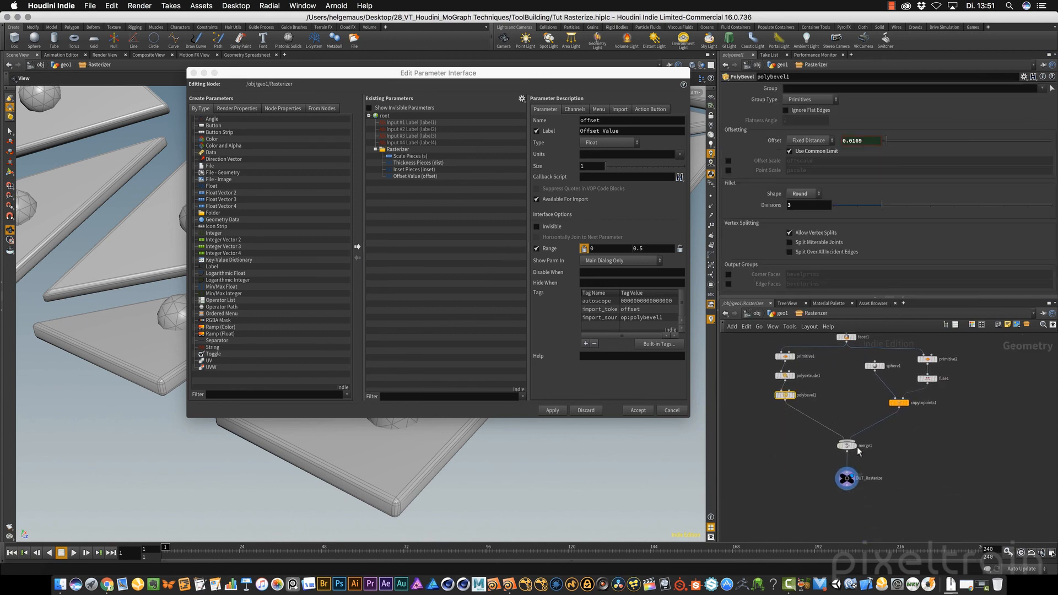
middle_click_drag(936, 457, 909, 496)
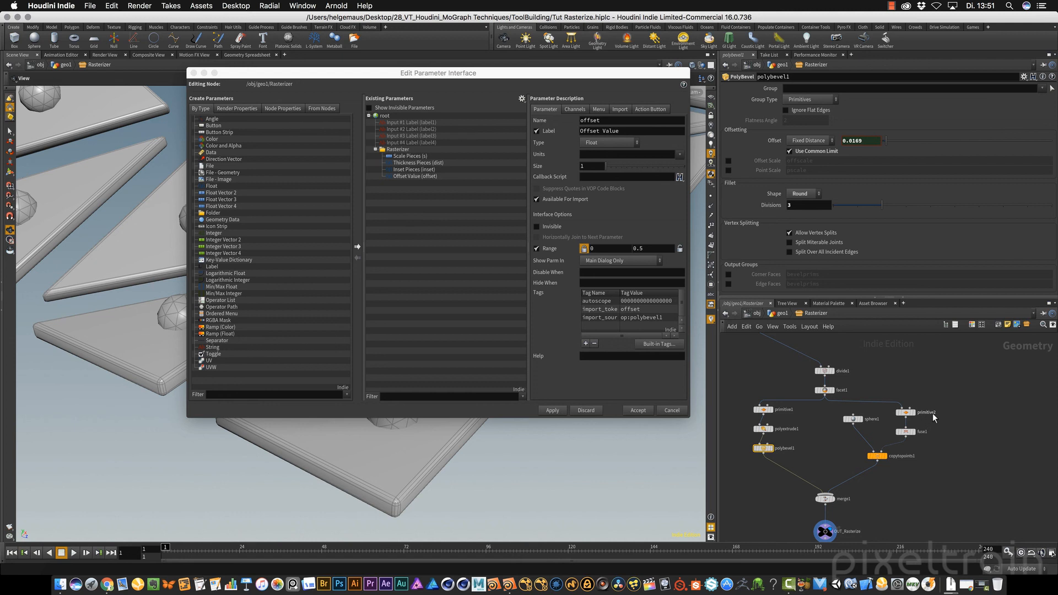
left_click(854, 420)
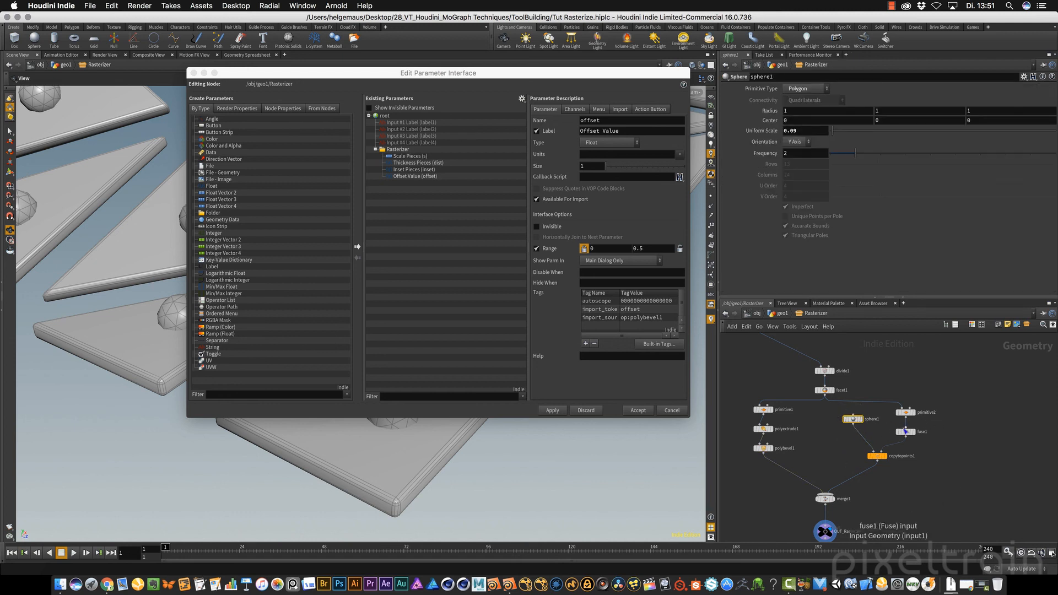
left_click_drag(202, 214, 400, 165)
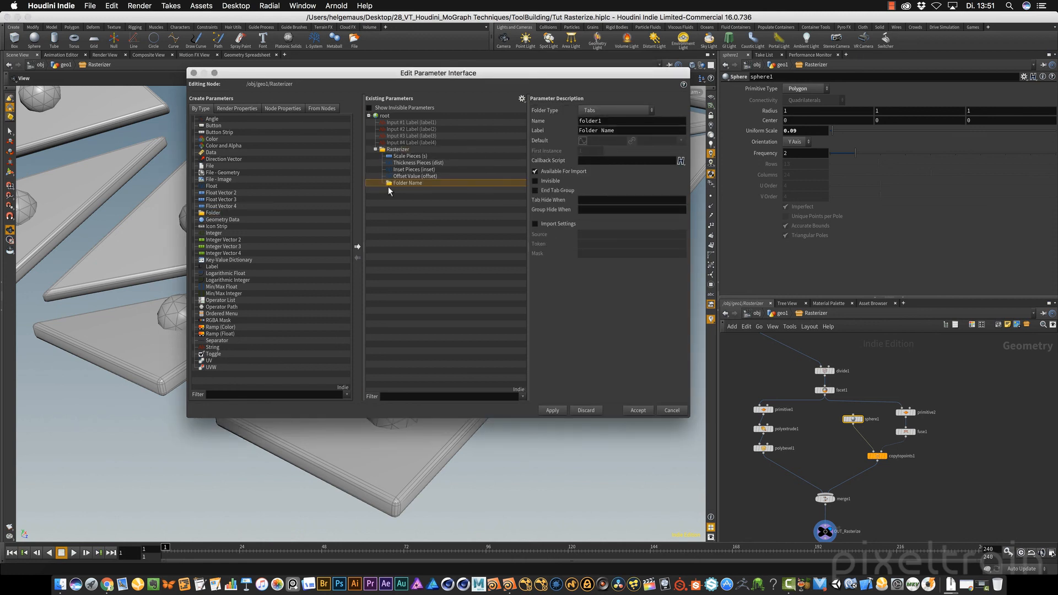
double_click(416, 184)
type("Sp")
key("Return")
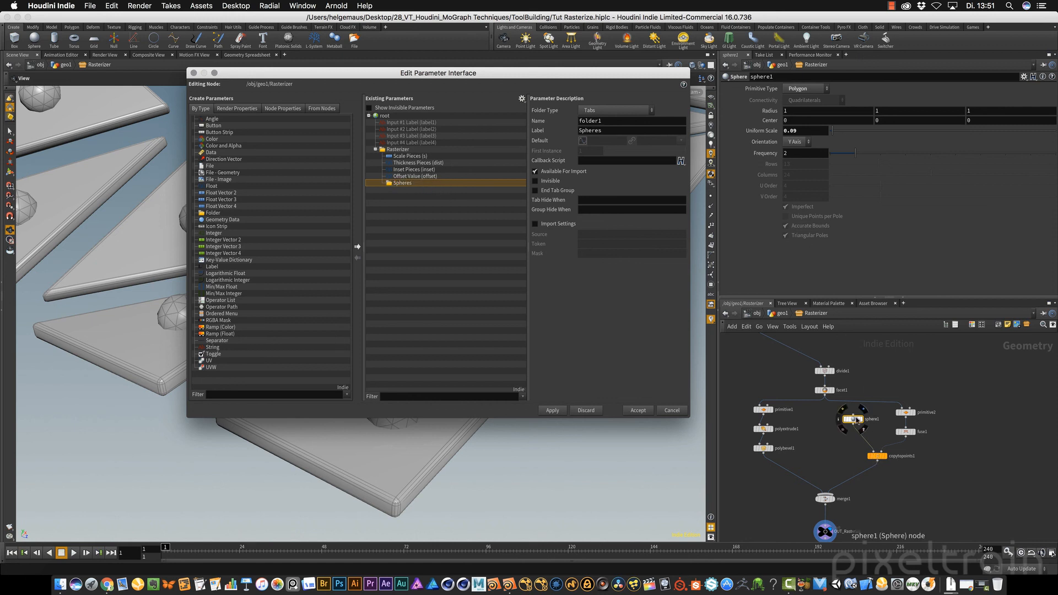
Promote sphere1's Uniform Scale and Frequency parameters into the Spheres folder, apply the changes, and accept the parameter interface
left_click(853, 420)
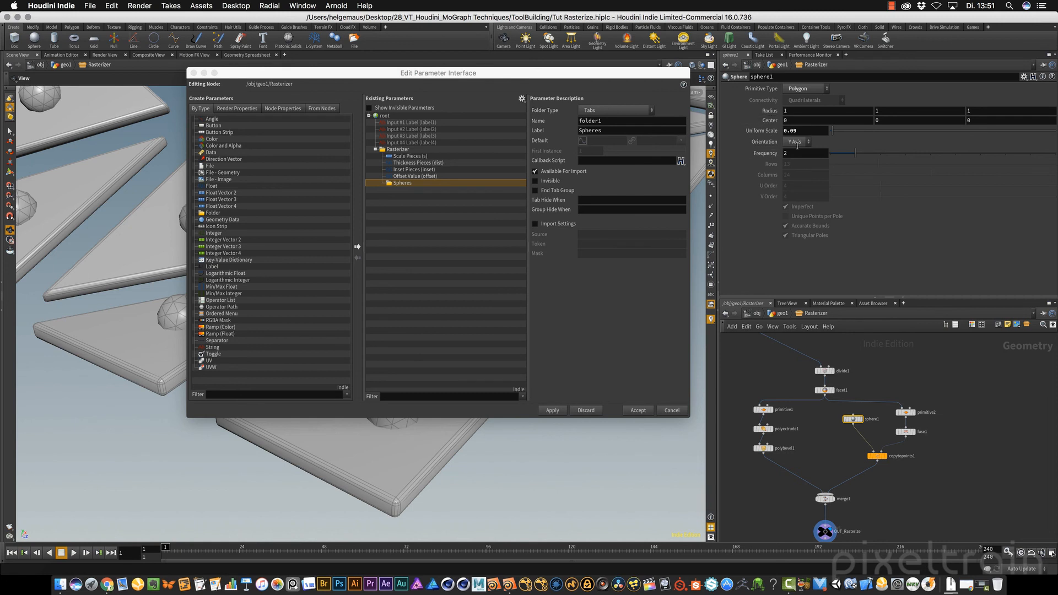
left_click_drag(768, 132, 401, 182)
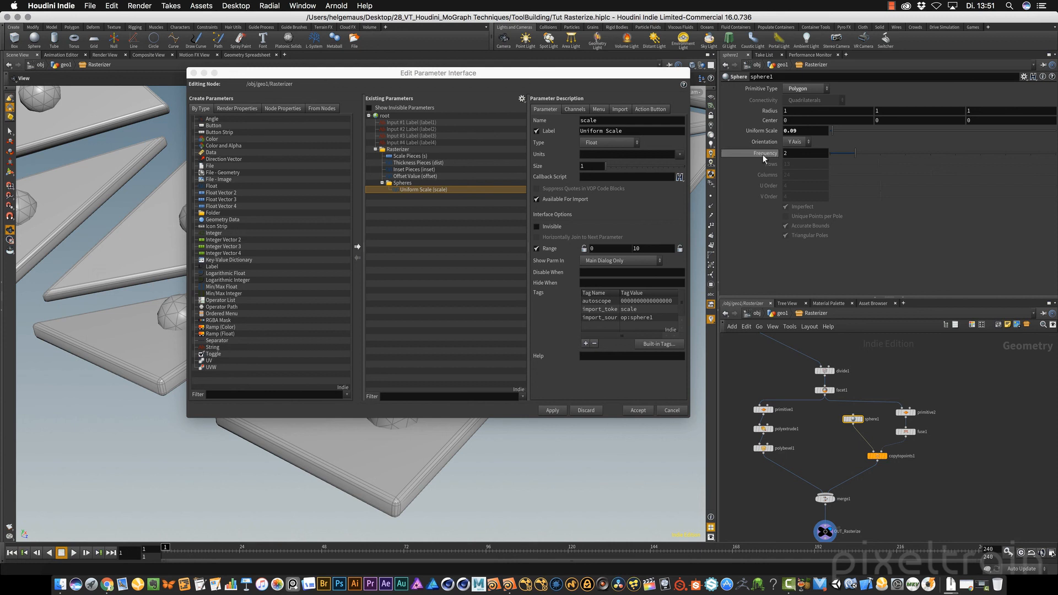
left_click_drag(766, 156, 400, 194)
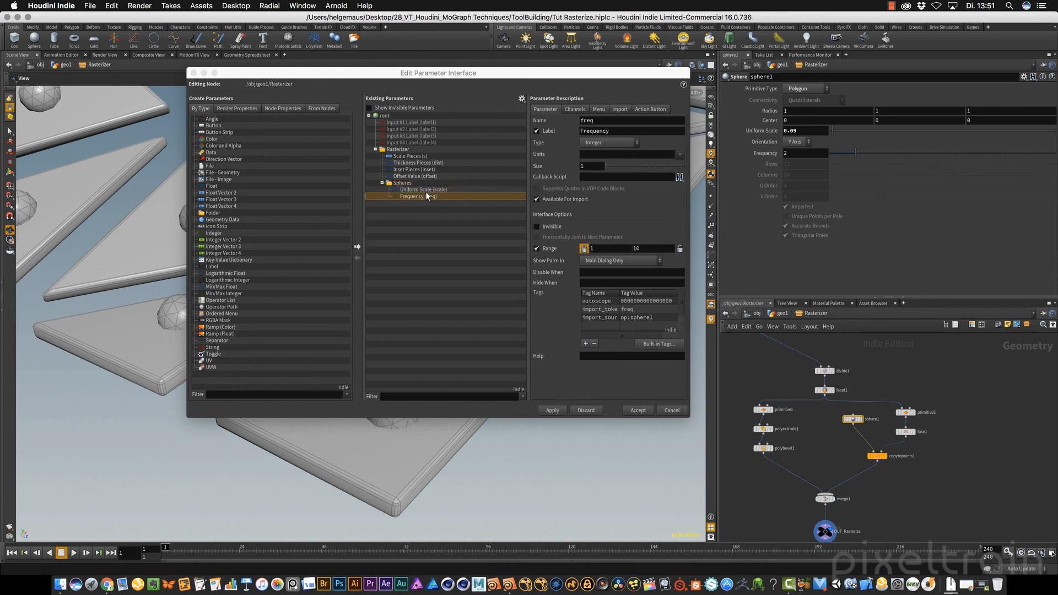
left_click(417, 189)
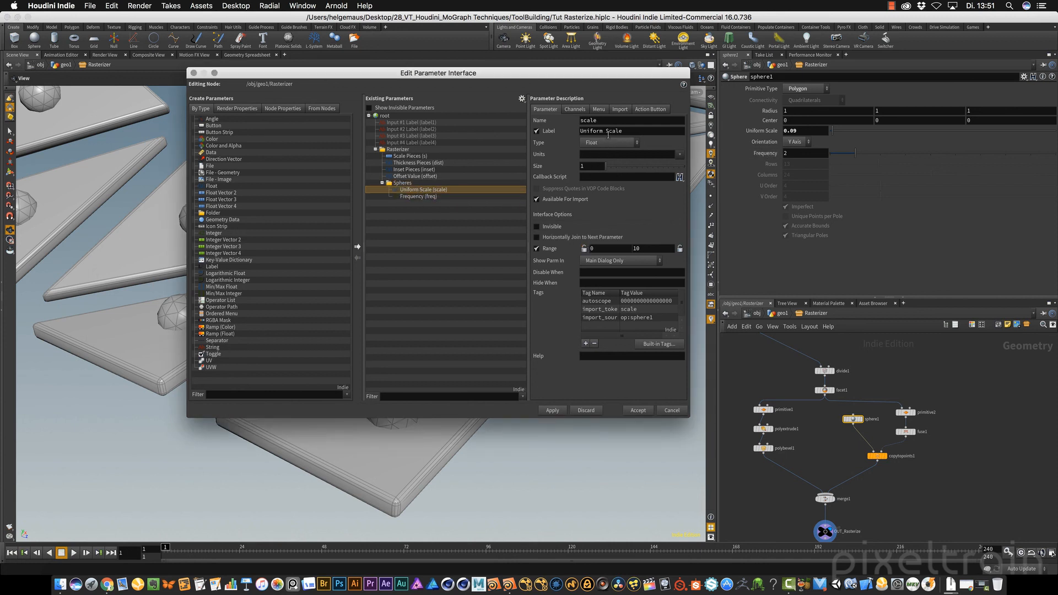
left_click(553, 411)
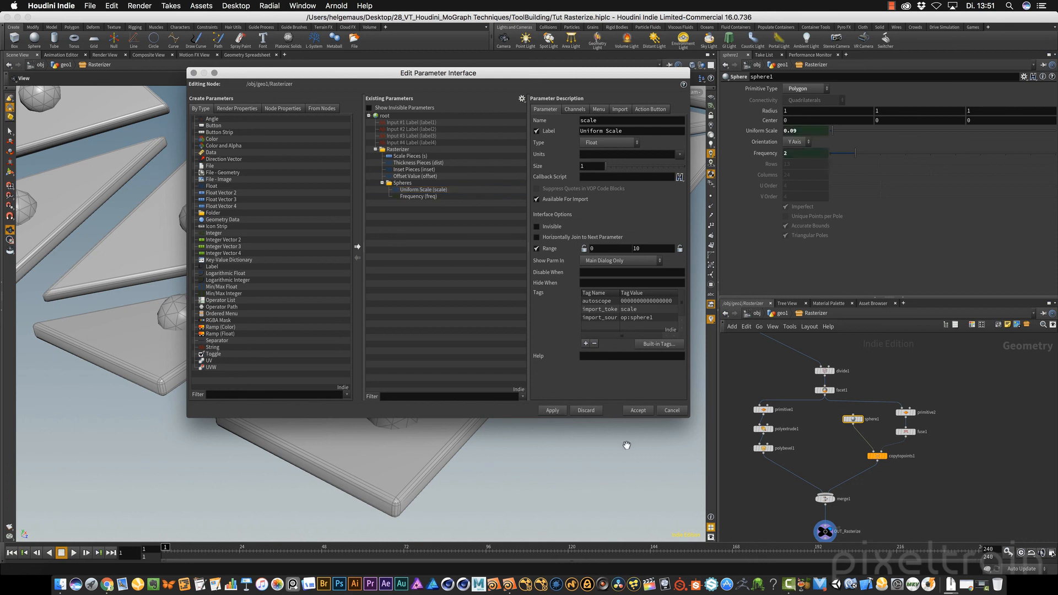
left_click(638, 410)
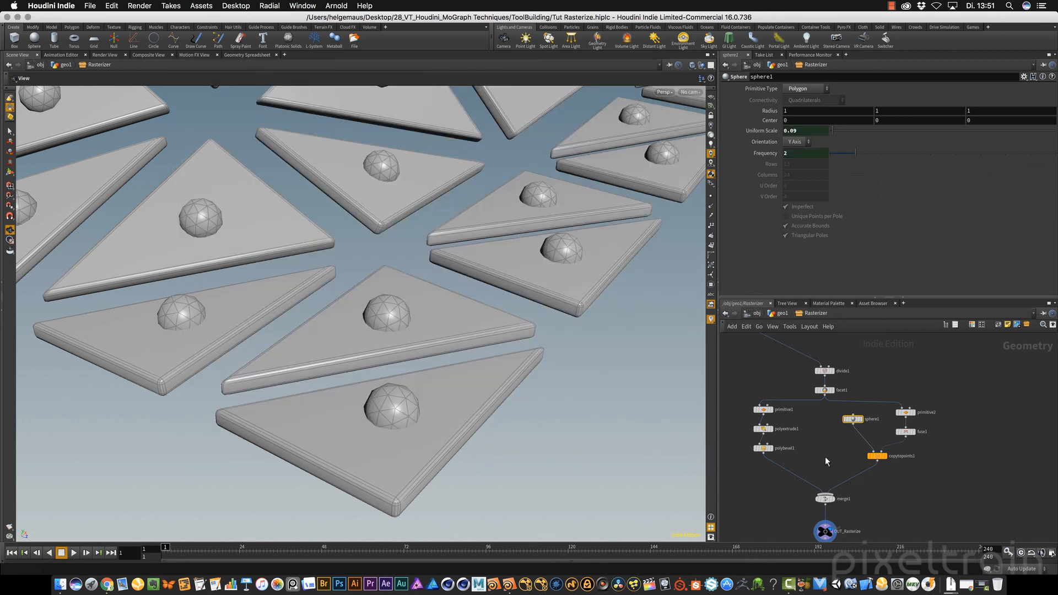
Return to geo1, bring the whole panelled surface into view, and move the Rasterizer node closer to sculpt1, slightly to its left
left_click(782, 313)
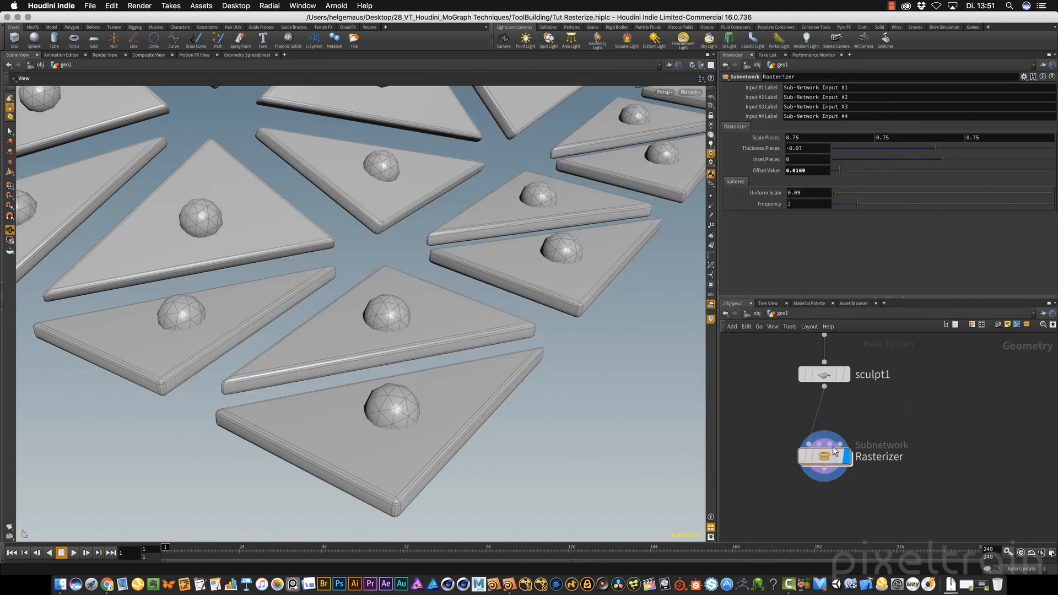
scroll(366, 354, "down", 5)
left_click_drag(366, 354, 378, 314)
middle_click_drag(378, 314, 380, 383)
left_click_drag(381, 382, 342, 358)
left_click_drag(822, 457, 797, 439)
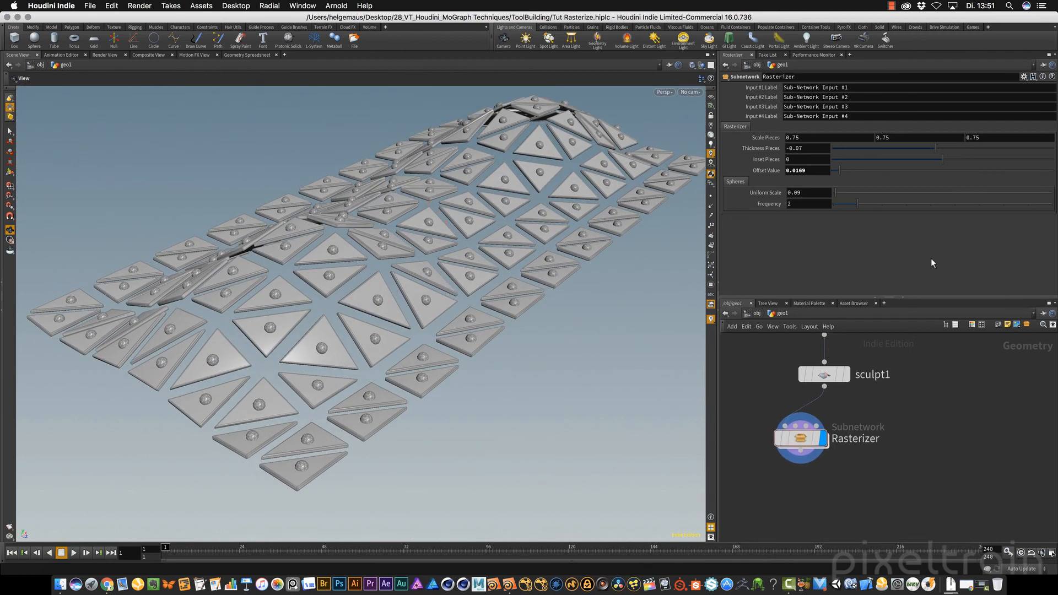
Set the Rasterizer's sphere Uniform Scale to 0.07, Offset Value to 0.0076, Thickness Pieces to -0.084, and all Scale Pieces values to 0.91
left_click_drag(834, 191, 835, 191)
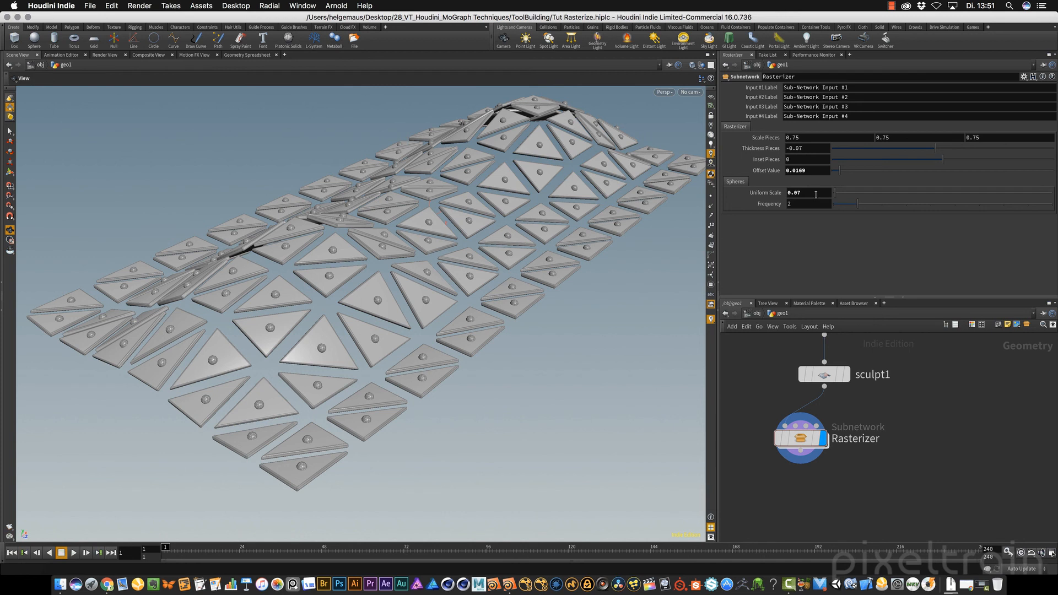
left_click_drag(840, 173, 838, 172)
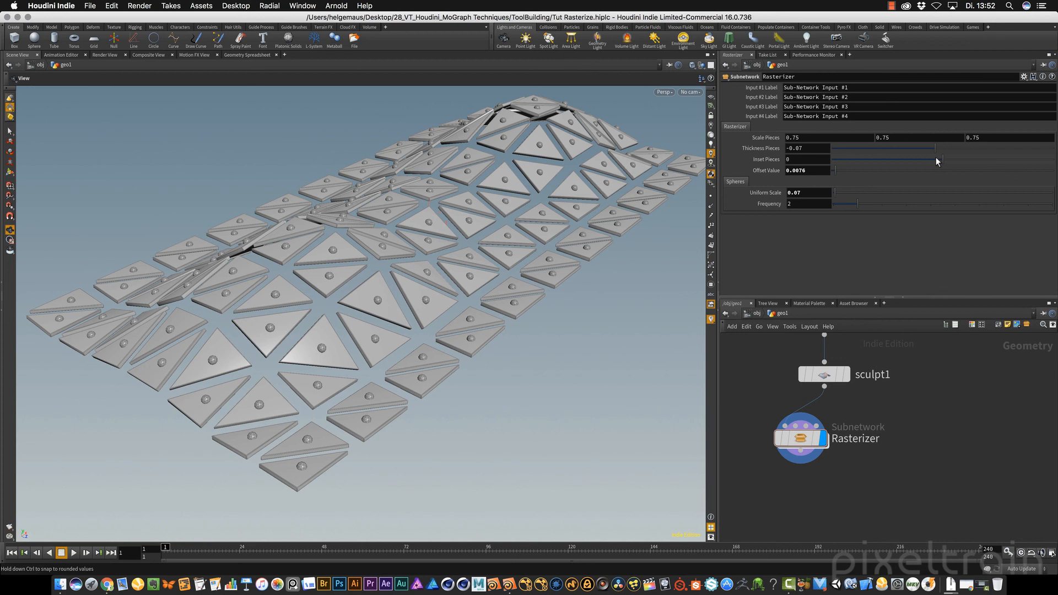
left_click_drag(932, 145, 933, 145)
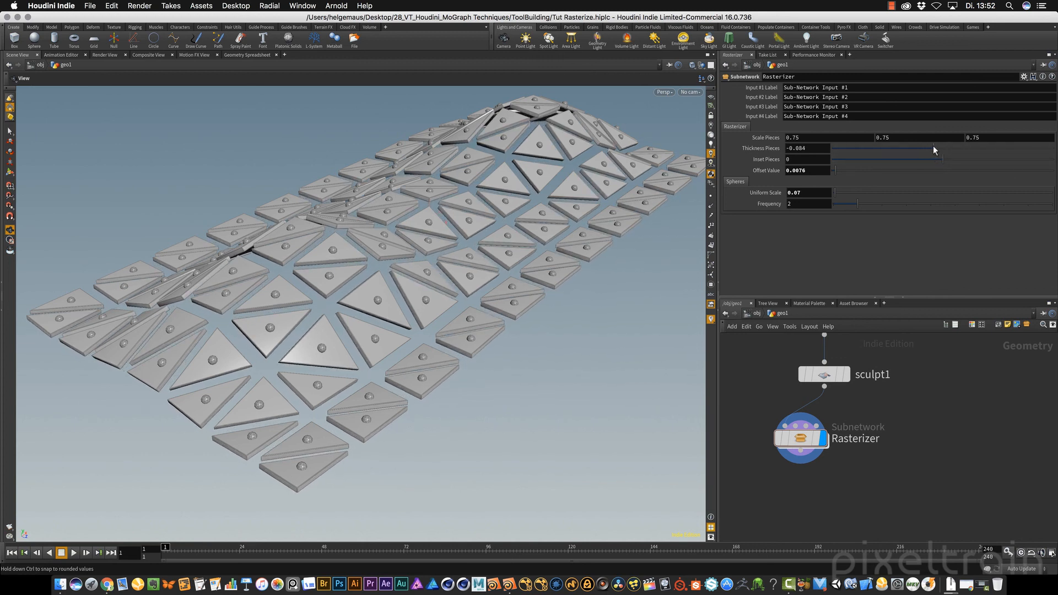
middle_click_drag(772, 137, 838, 149)
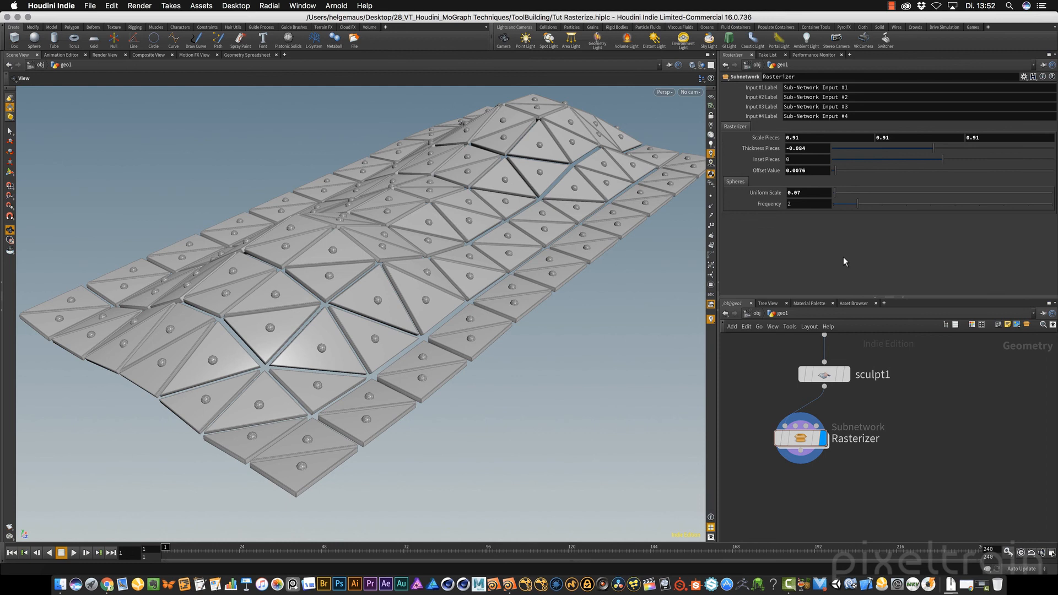
Nudge the Rasterizer node slightly farther below sculpt1 in the geo1 network
right_click_drag(362, 393, 352, 352)
left_click_drag(352, 351, 316, 314)
scroll(941, 464, "down", 2)
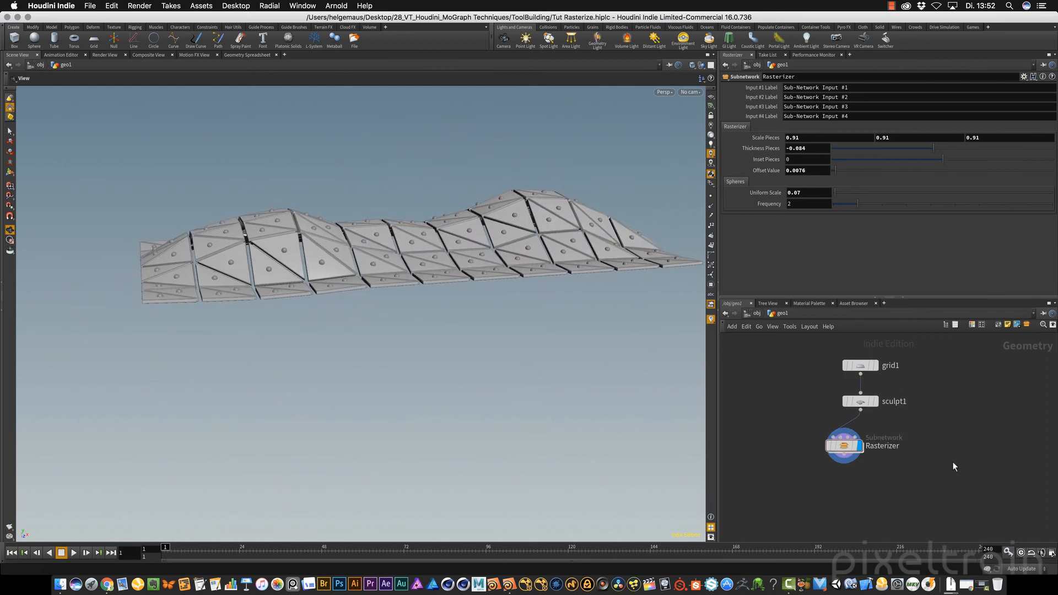
middle_click_drag(953, 461, 894, 465)
mouse_move(780, 456)
left_mouse_down()
mouse_move(888, 465)
mouse_move(773, 460)
left_mouse_up()
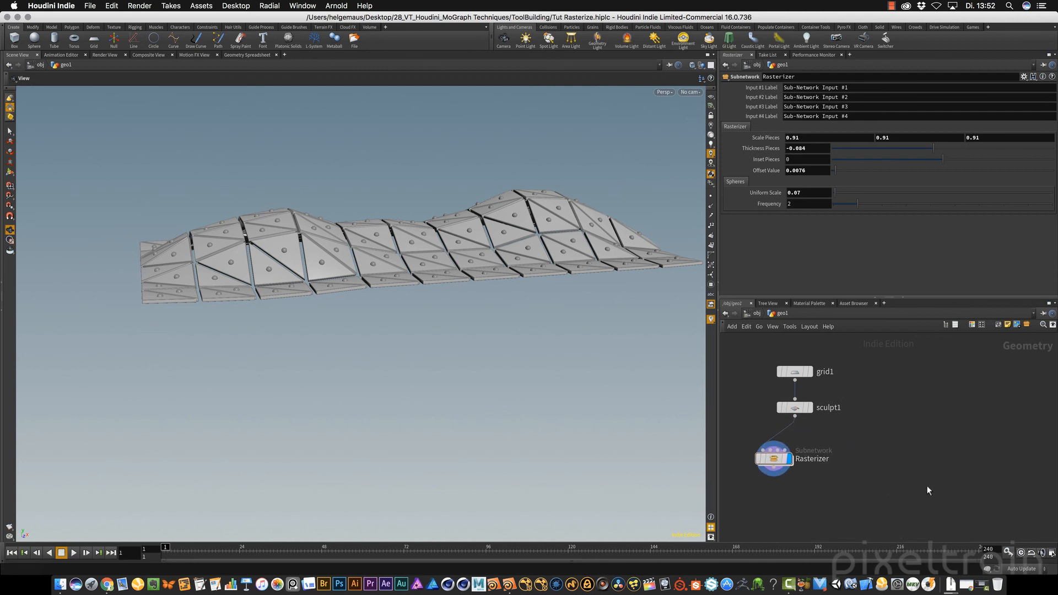